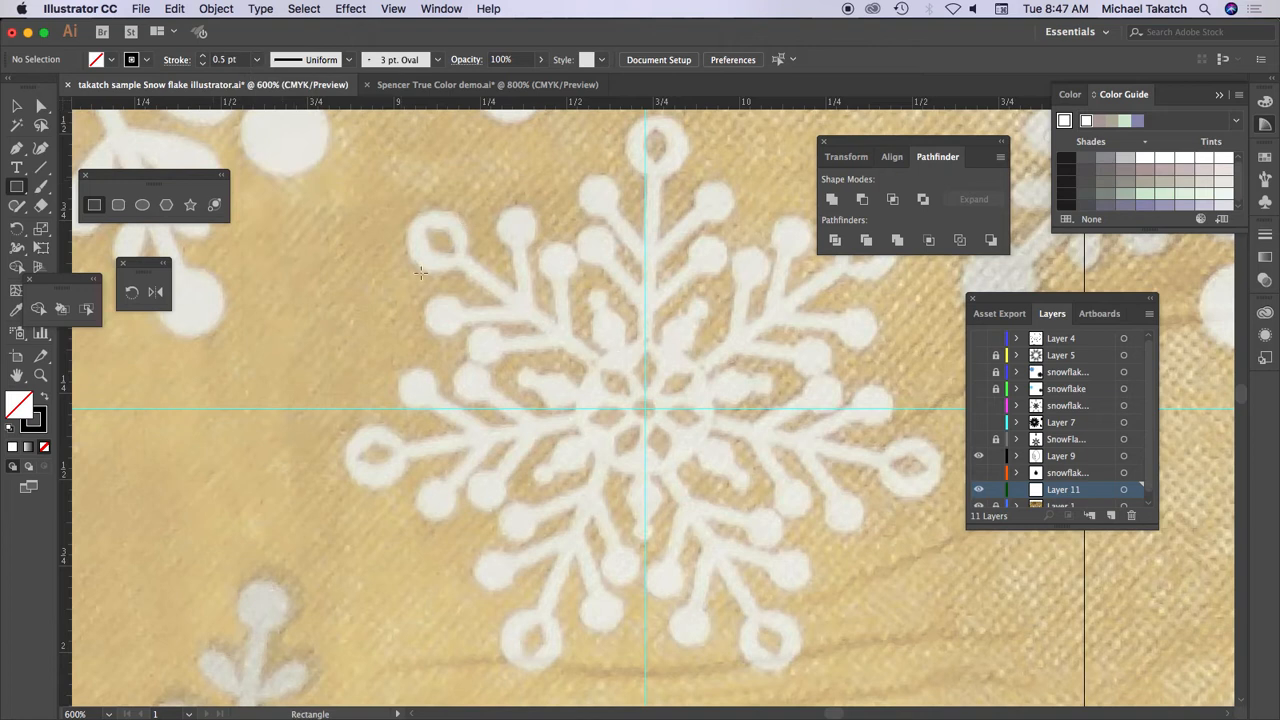
- Draw a rectangle about 0.26 by 0.18 in beside the snowflake and a circle about 0.39 in across centred on the guide intersection
drag(269, 233, 361, 295)
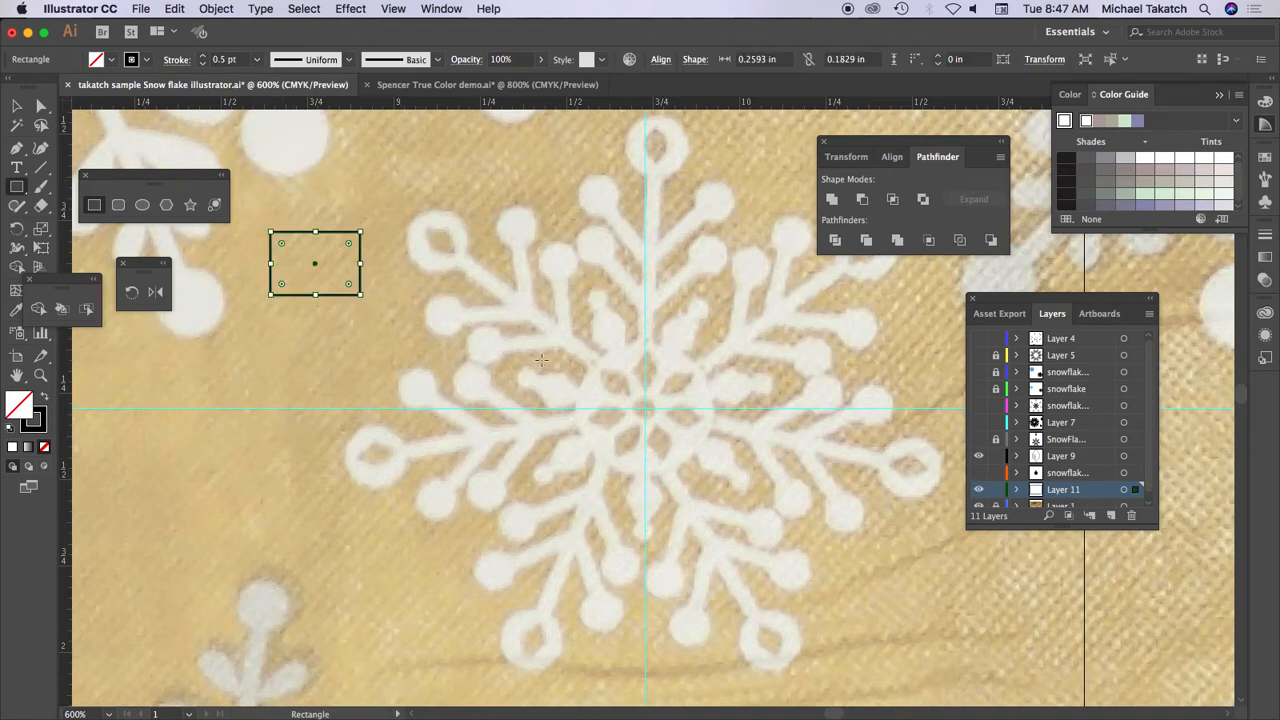
key(super+equal)
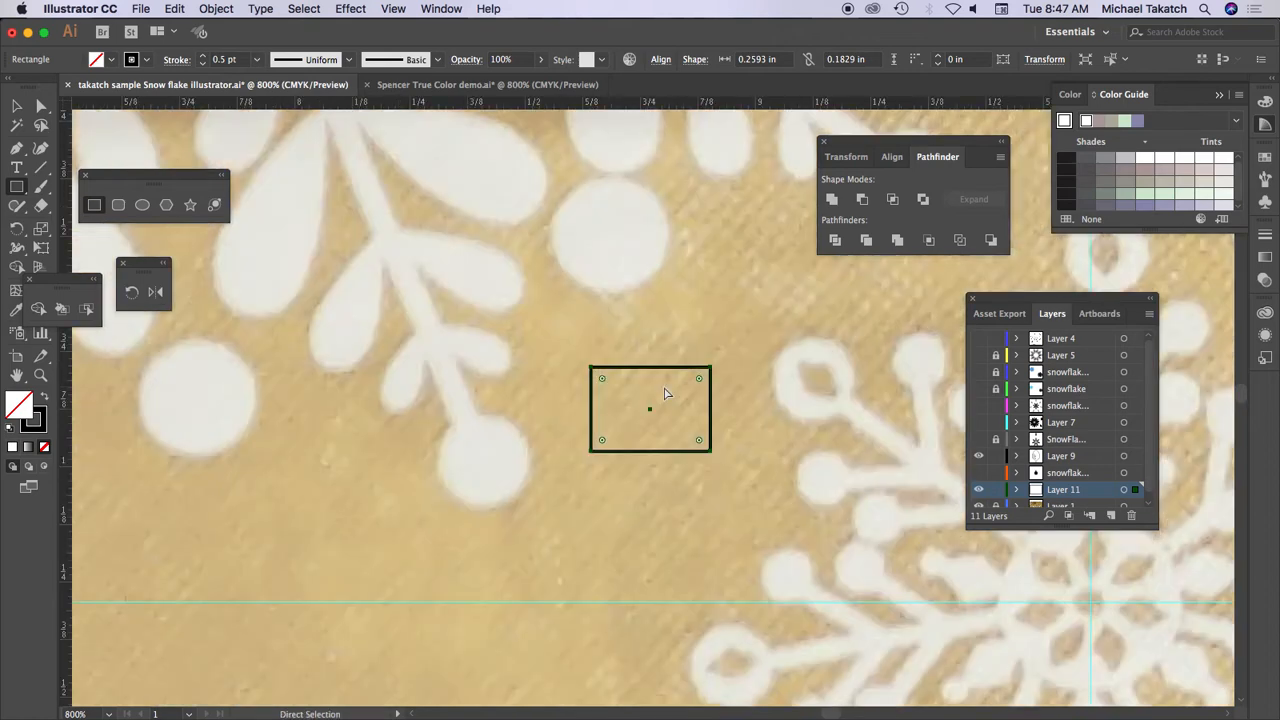
key(space)
drag(914, 535, 404, 290)
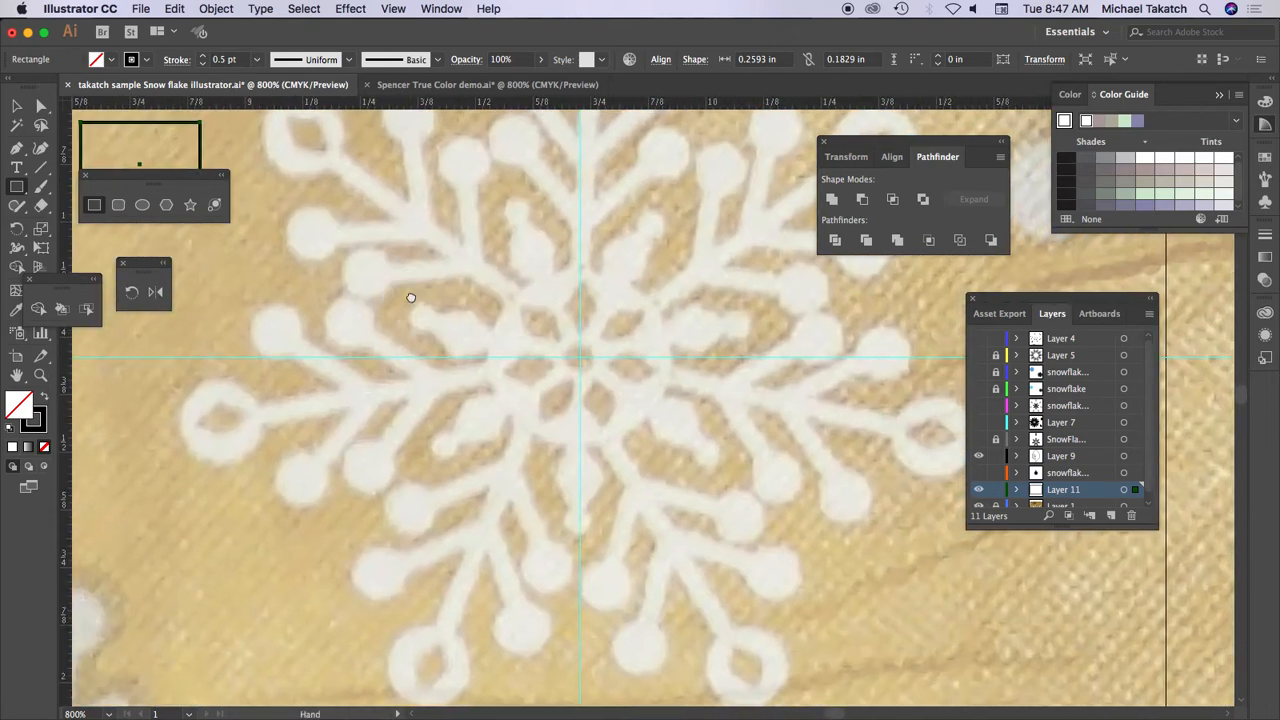
click(143, 206)
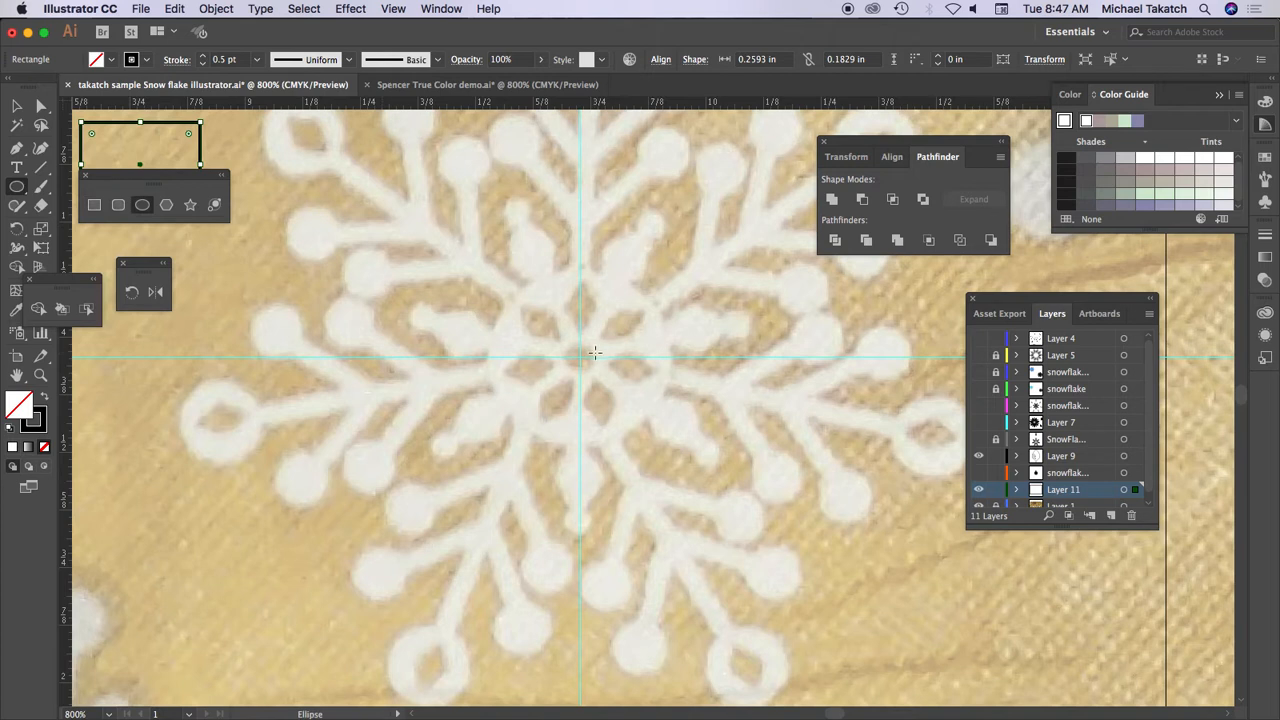
drag(581, 356, 664, 449)
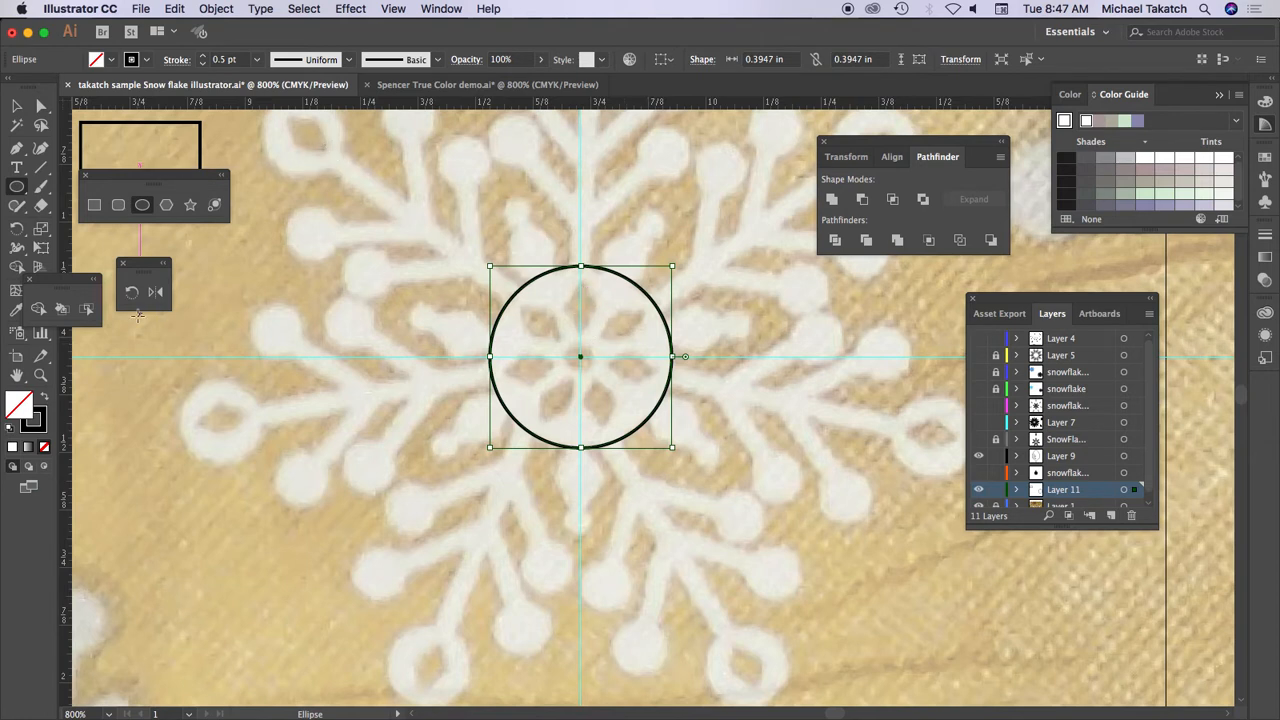
- Trace the left half of the diamond above the snowflake's centre as a closed triangle along the vertical guide with the Pen tool
click(41, 375)
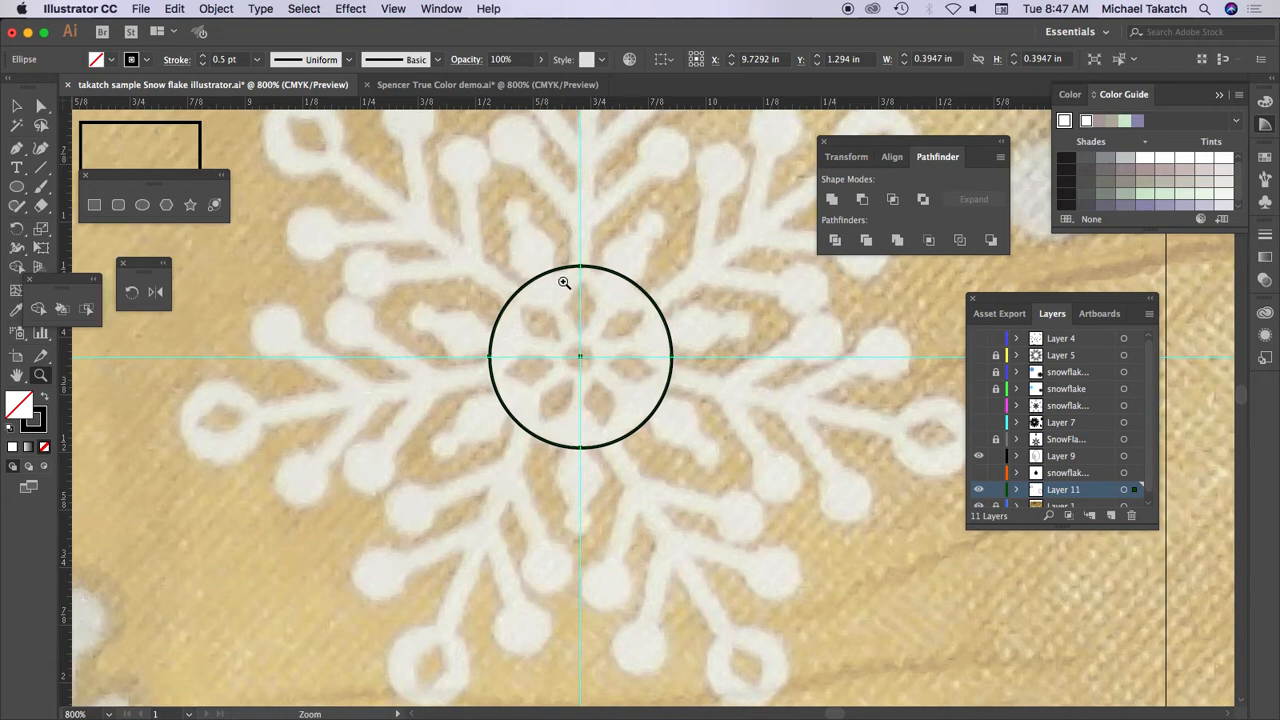
drag(600, 340, 610, 350)
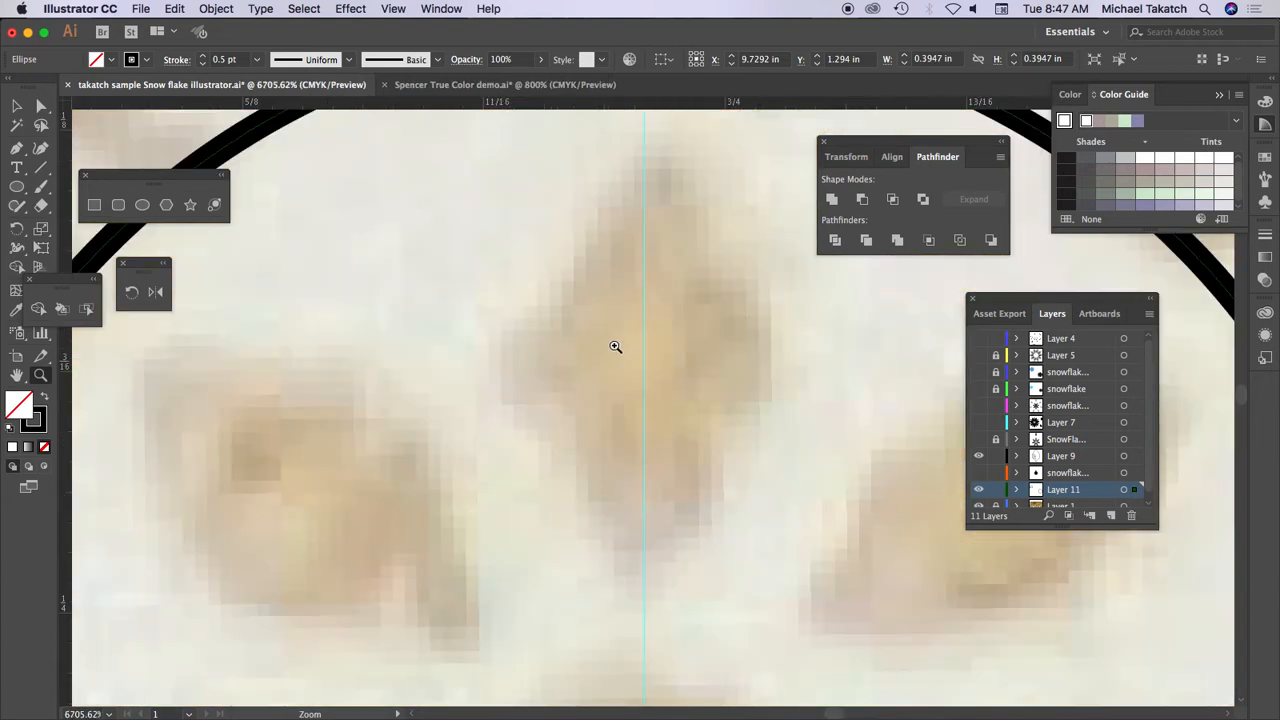
click(16, 148)
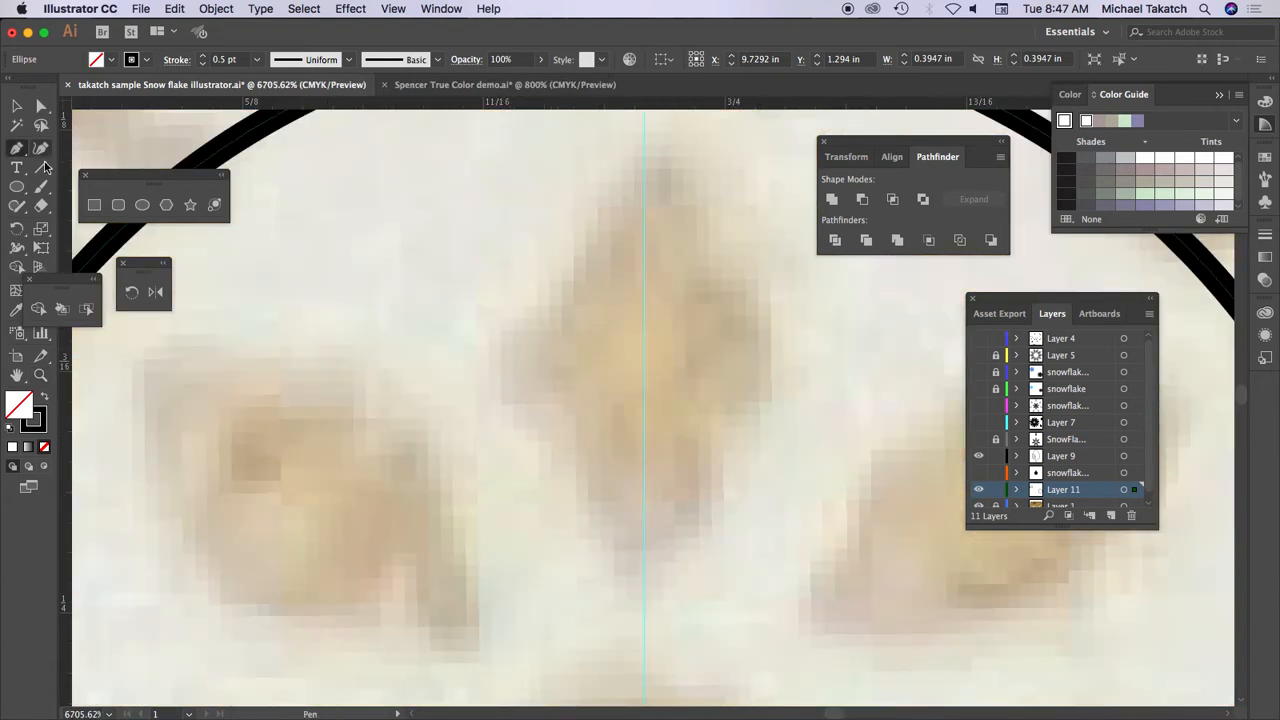
click(644, 168)
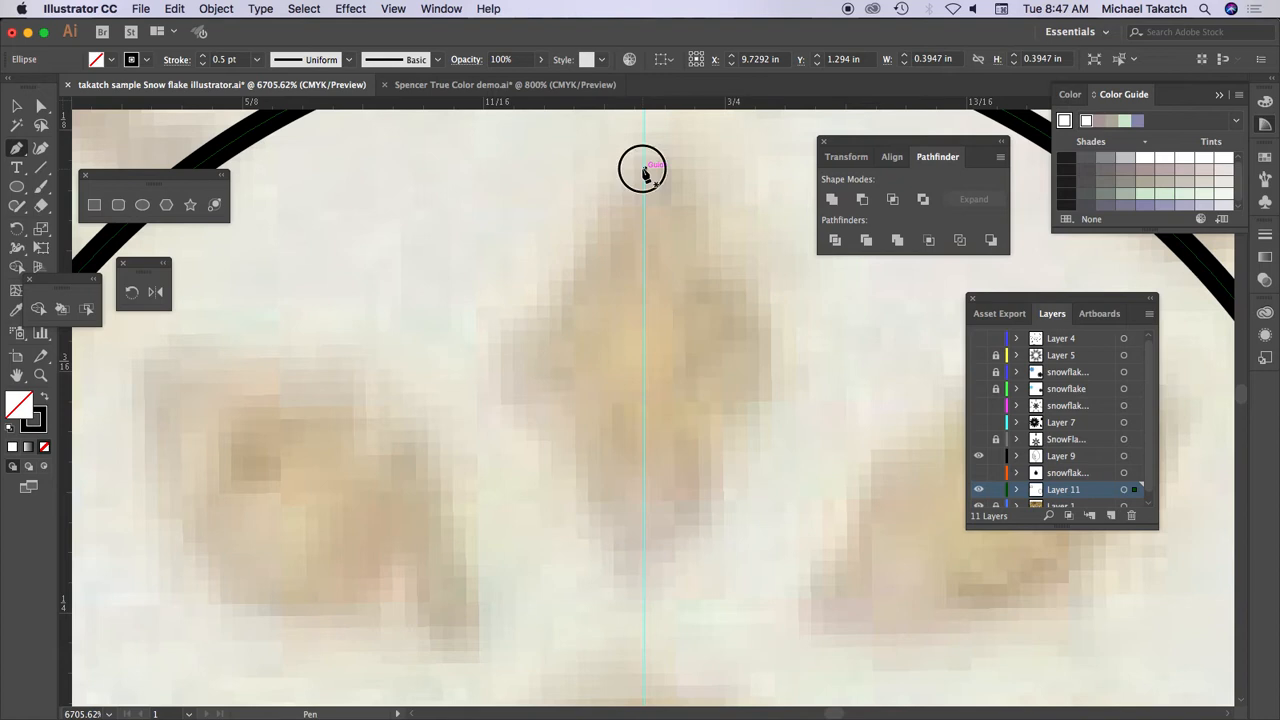
click(490, 356)
click(645, 549)
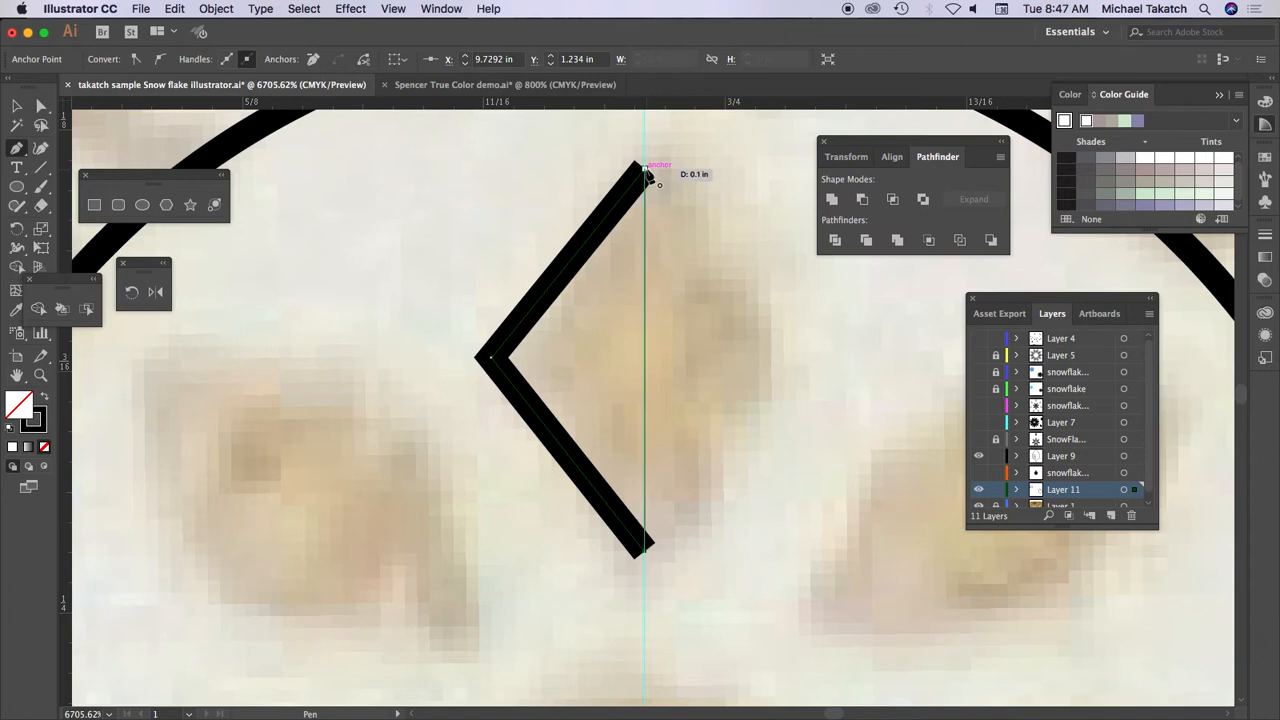
click(645, 172)
click(17, 106)
click(393, 266)
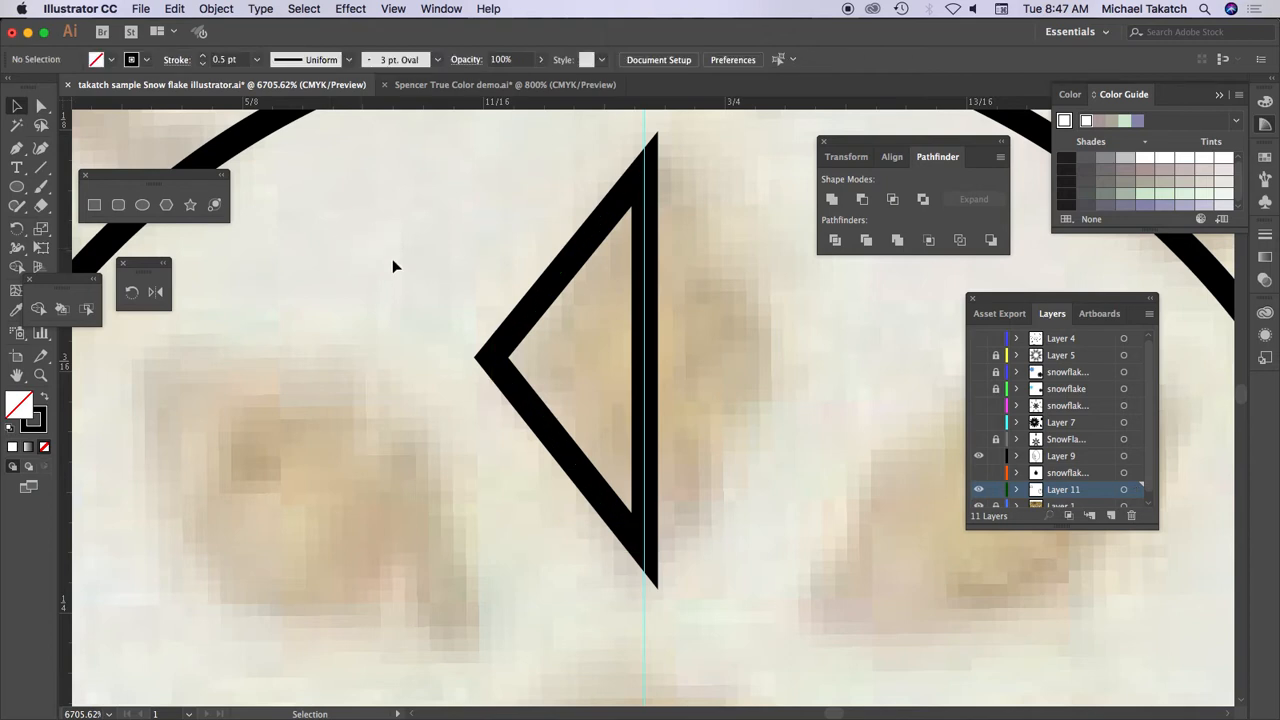
- Reflect a copy of the triangle across the vertical guide to form the diamond's right half
click(556, 296)
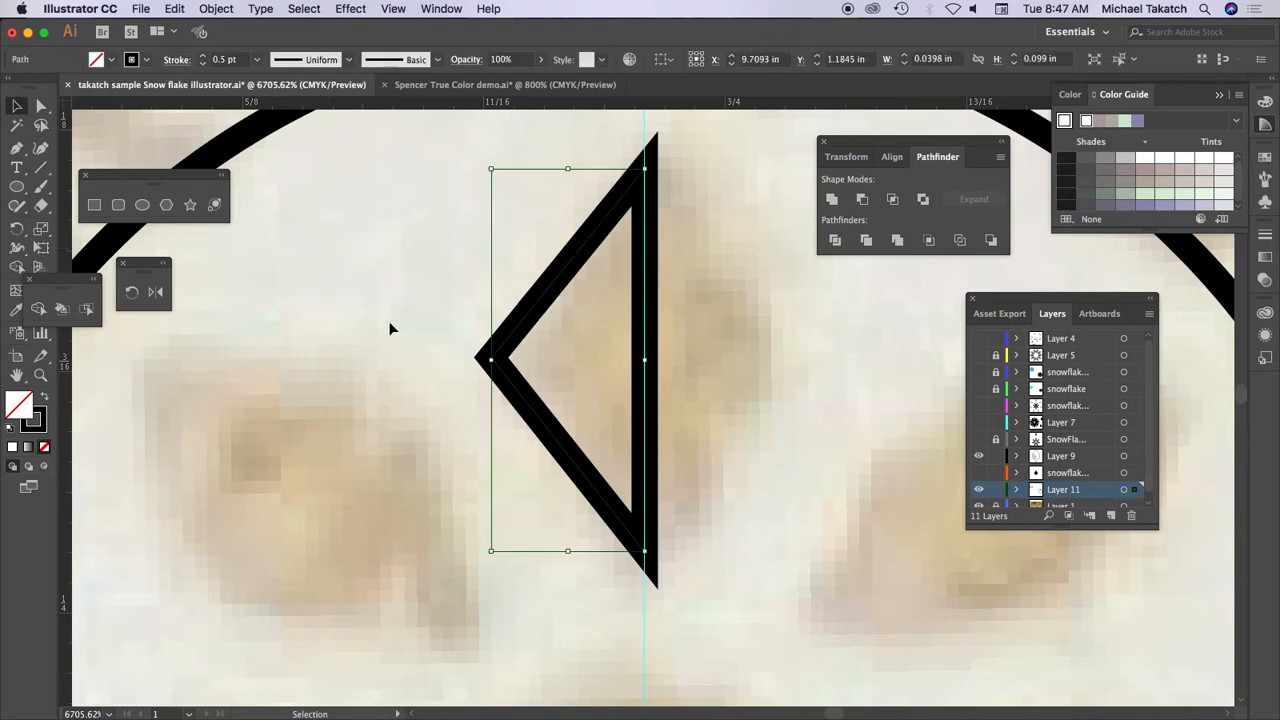
click(163, 294)
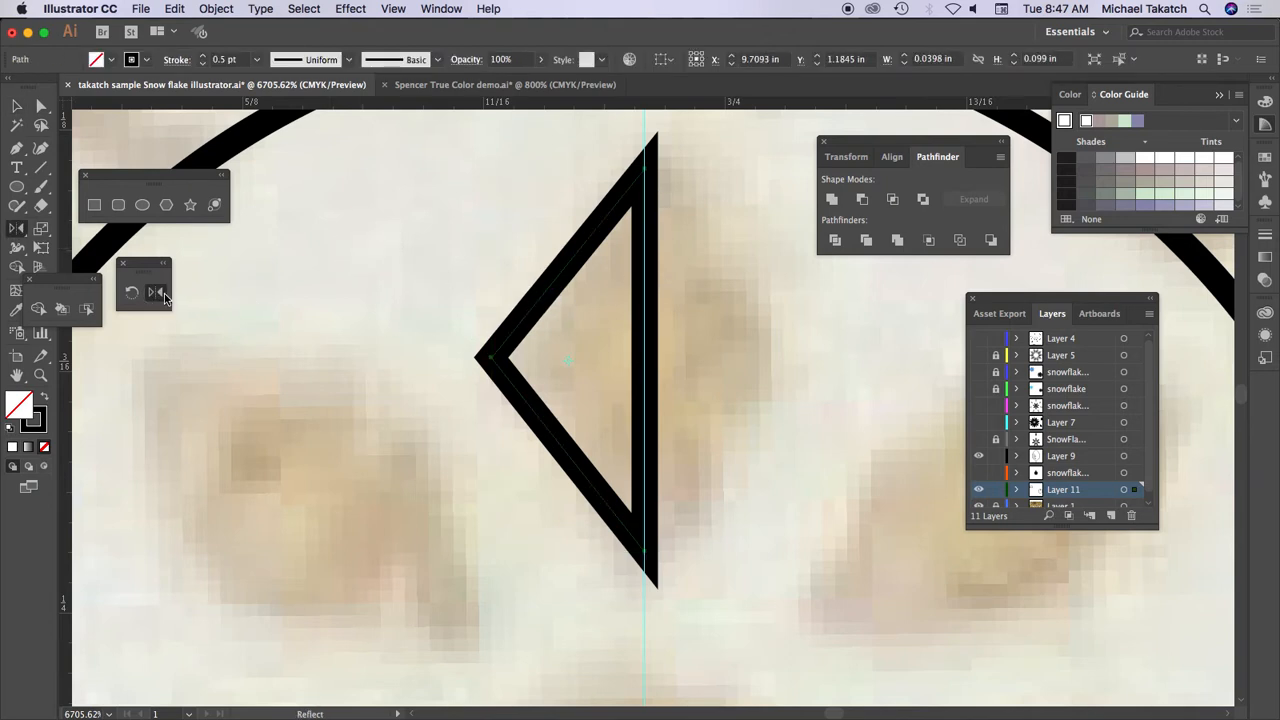
alt+click(644, 309)
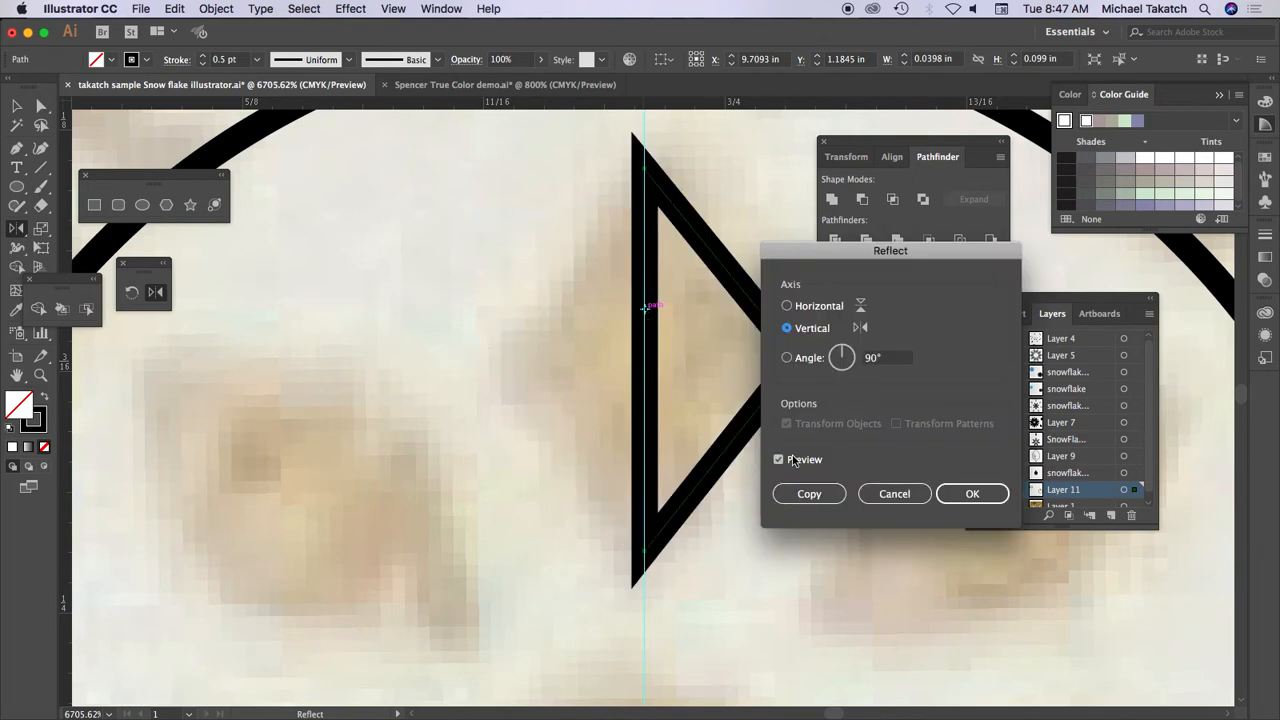
click(806, 493)
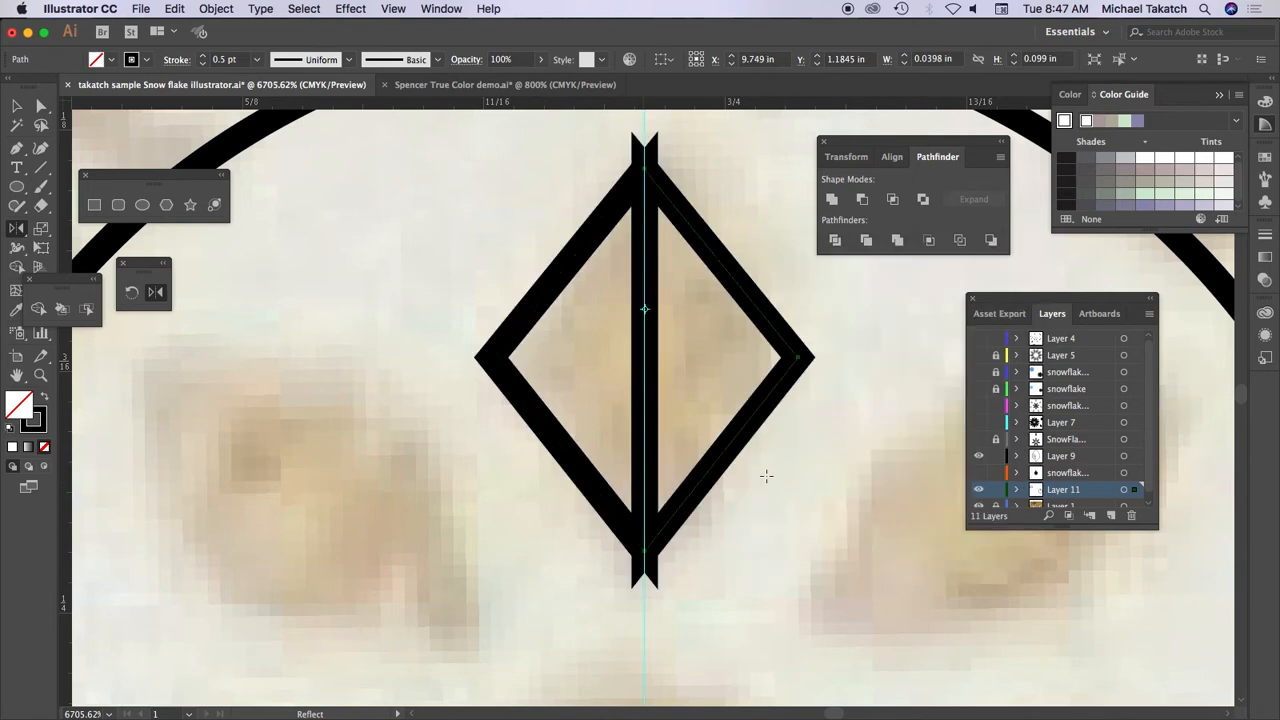
- Unite both triangle halves into a single diamond shape
key(v)
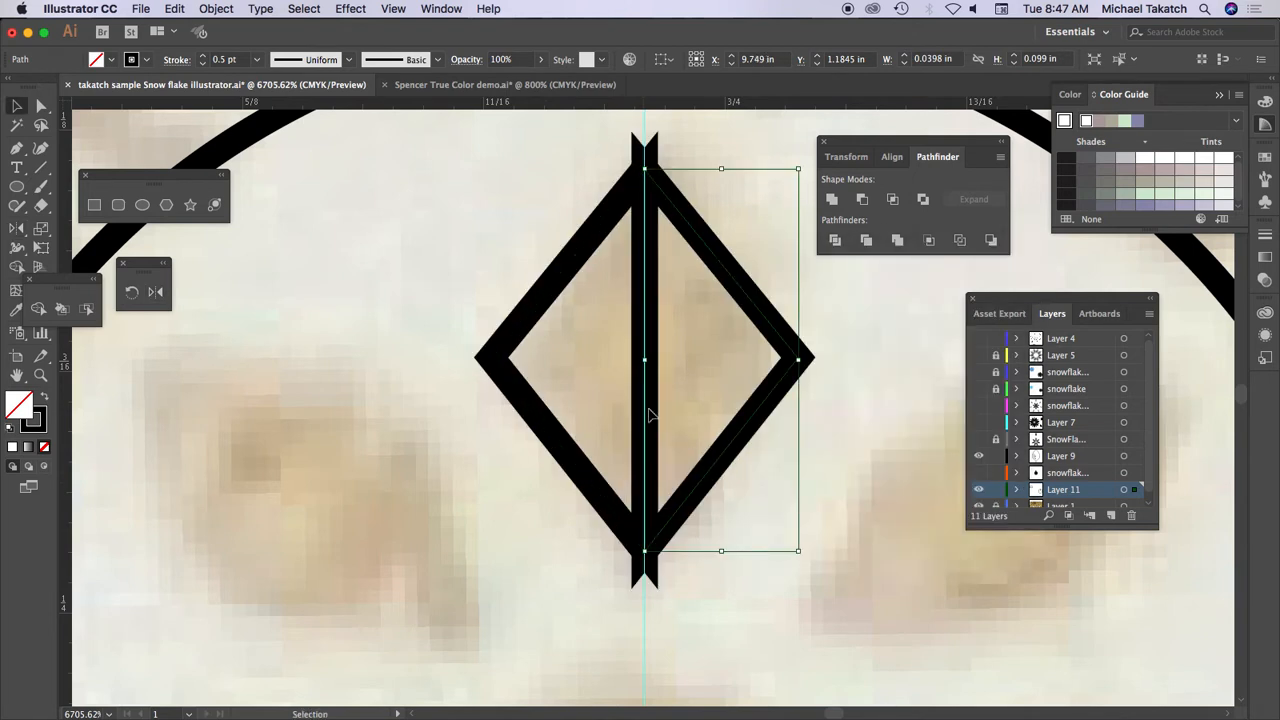
shift+click(563, 275)
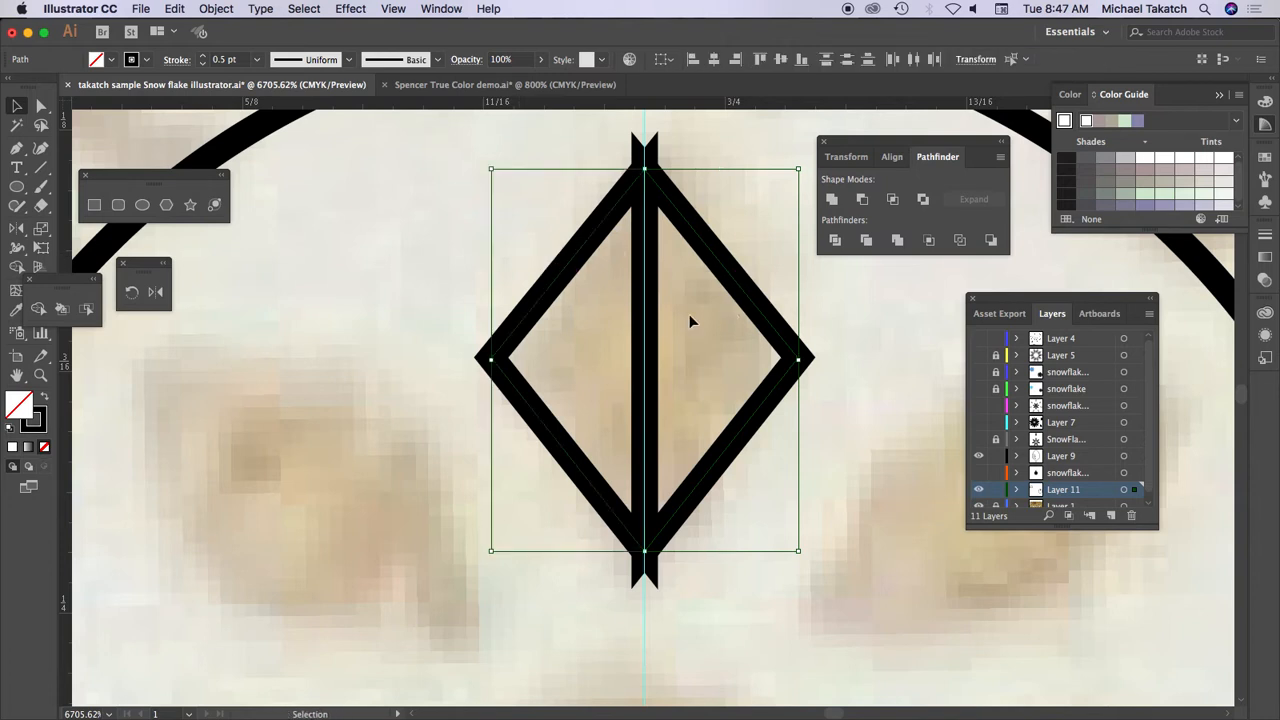
click(832, 199)
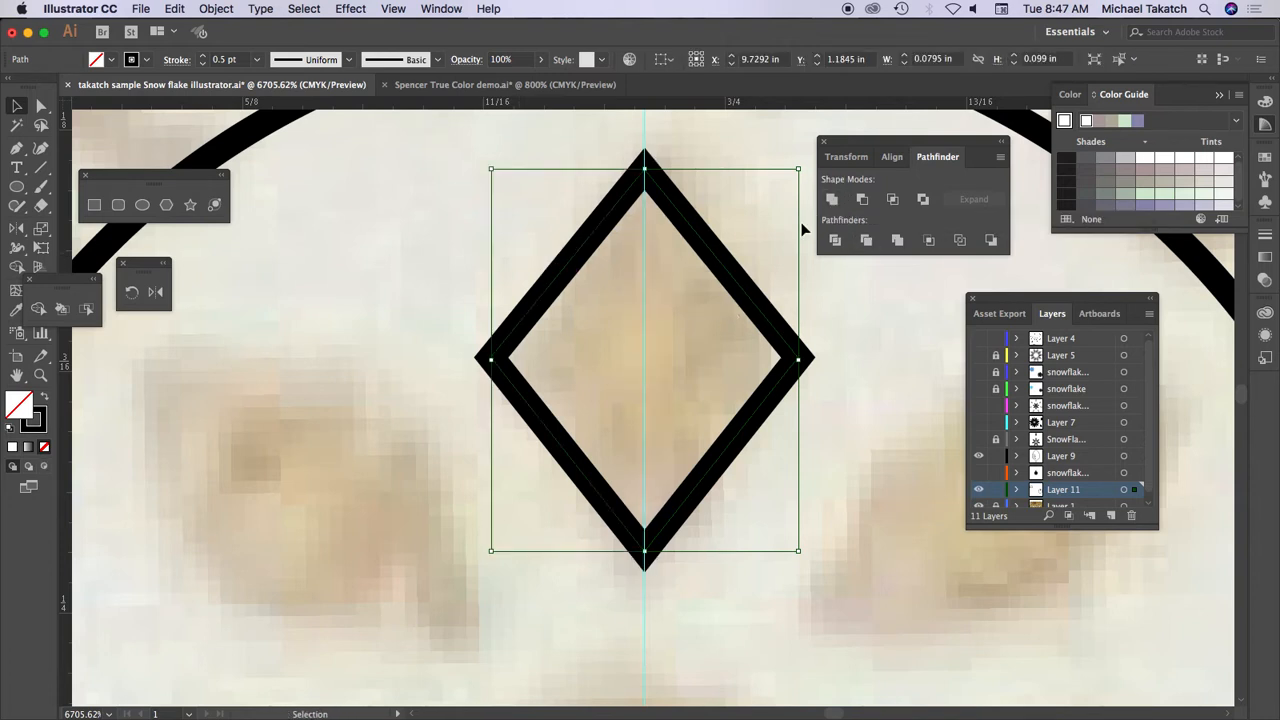
- Swap the diamond's fill and stroke, and swap them back
click(45, 399)
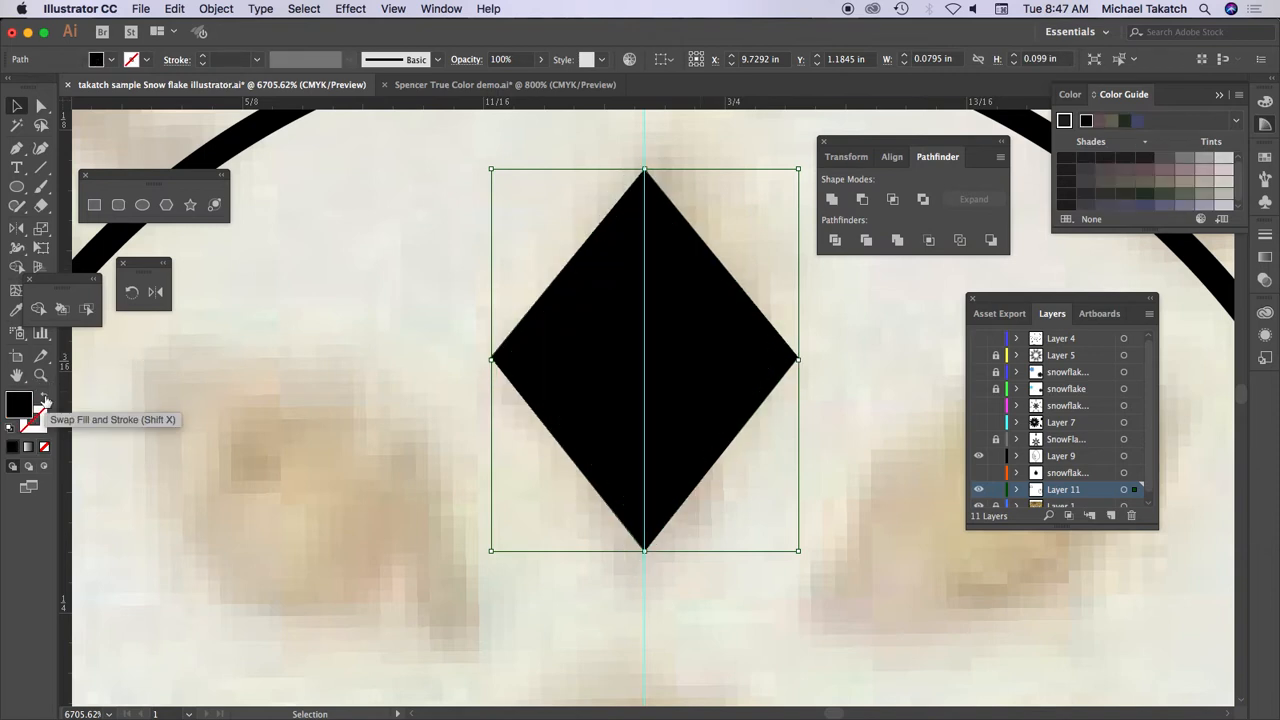
click(45, 399)
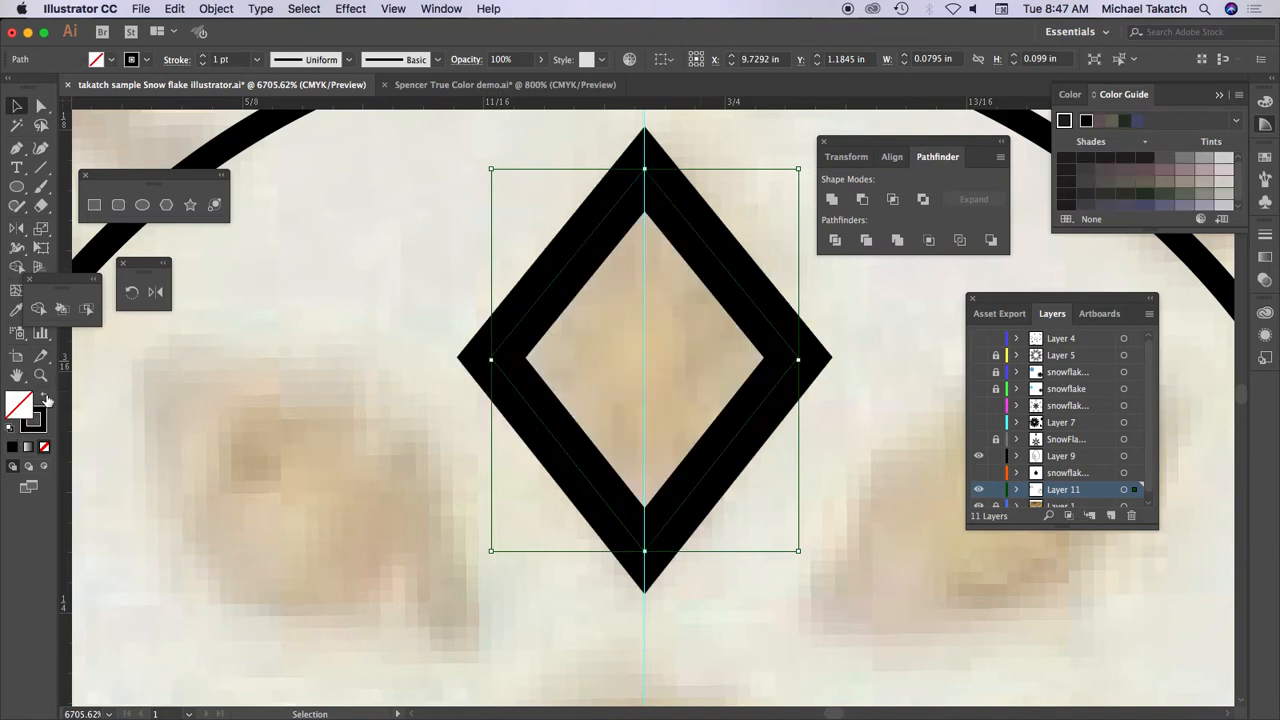
- Set the diamond's stroke weight to 0.5 pt and place a copy about 0.31 in above it on the vertical guide
key(super+minus)
key(super+minus)
key(super+minus)
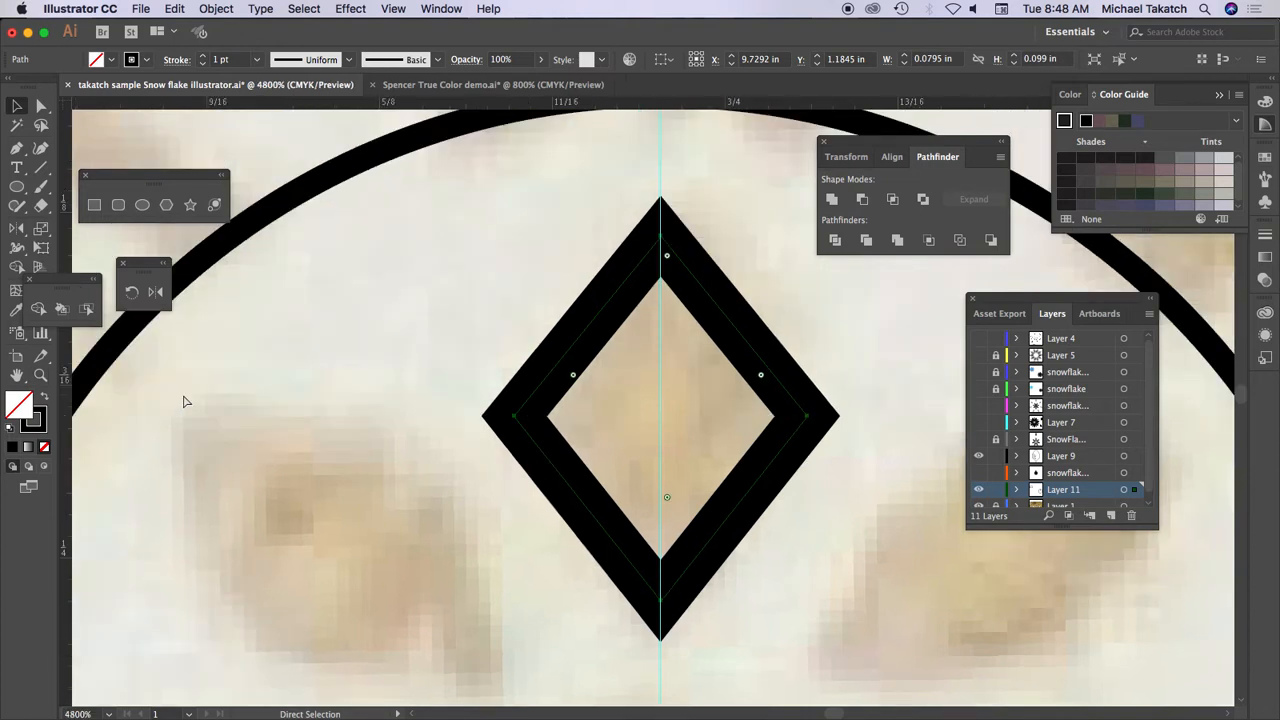
key(super+minus)
key(super+minus)
key(super+minus)
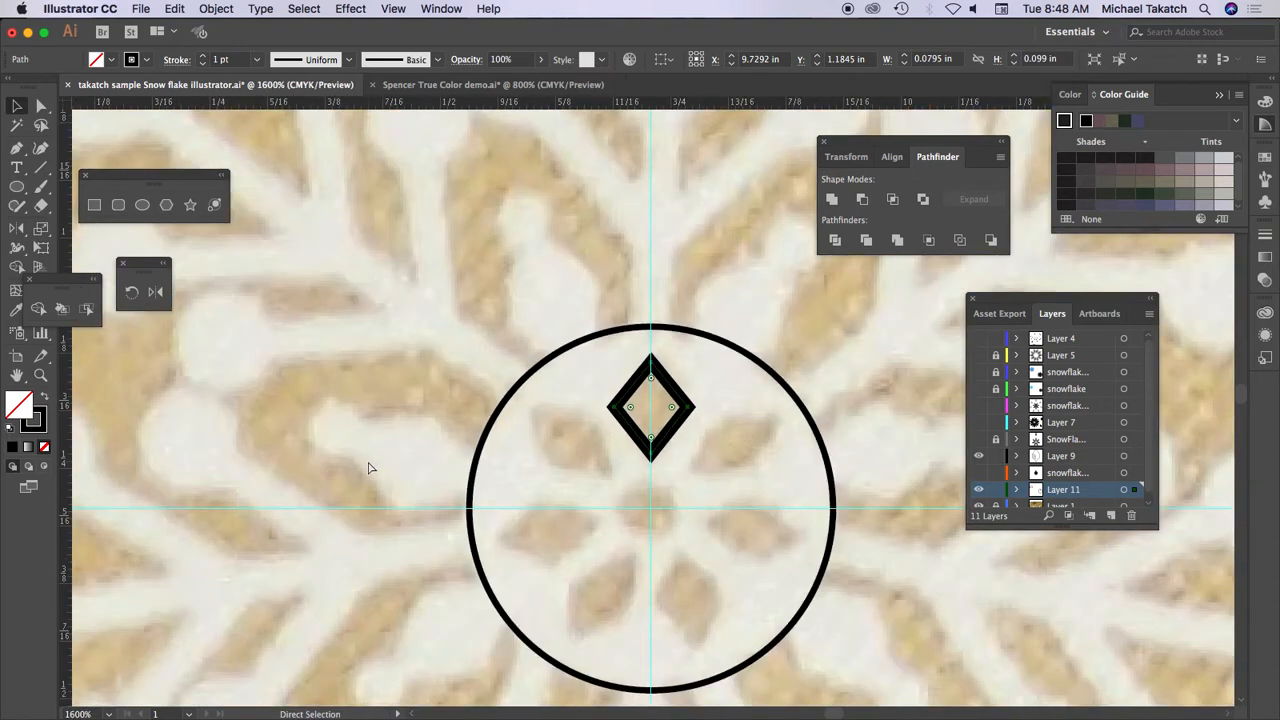
key(v)
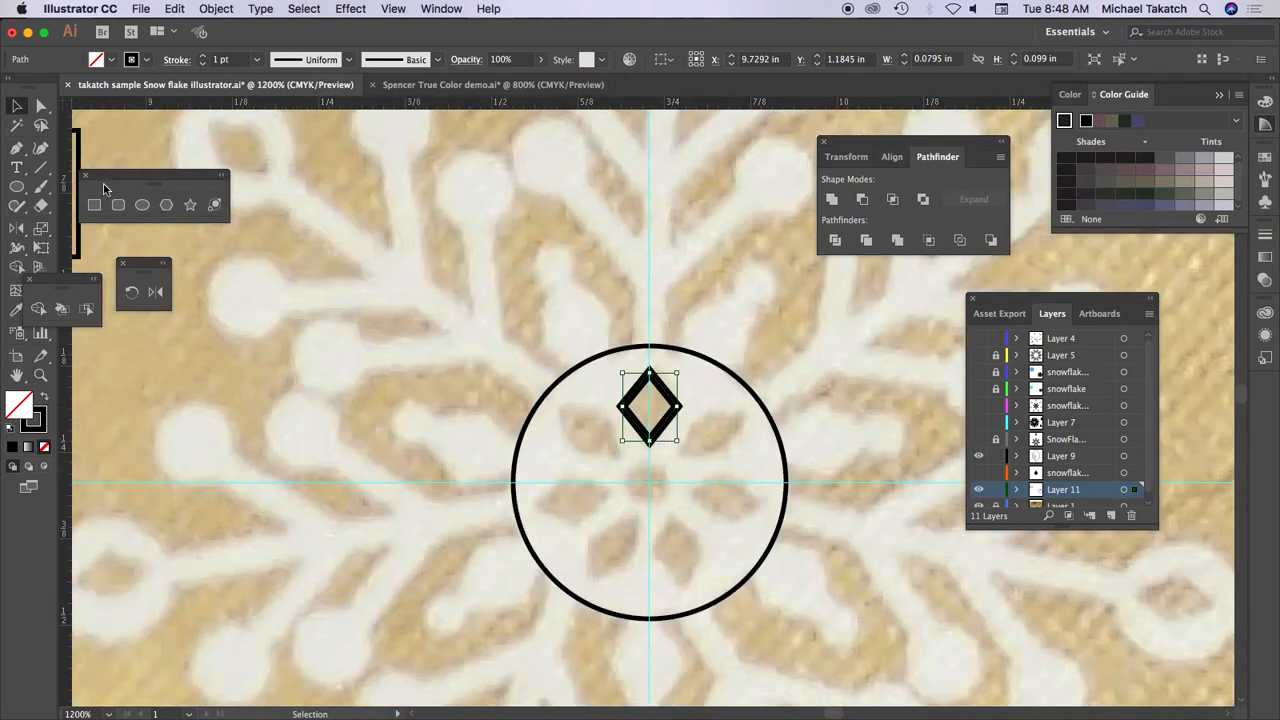
click(257, 59)
click(281, 94)
drag(667, 396, 668, 180)
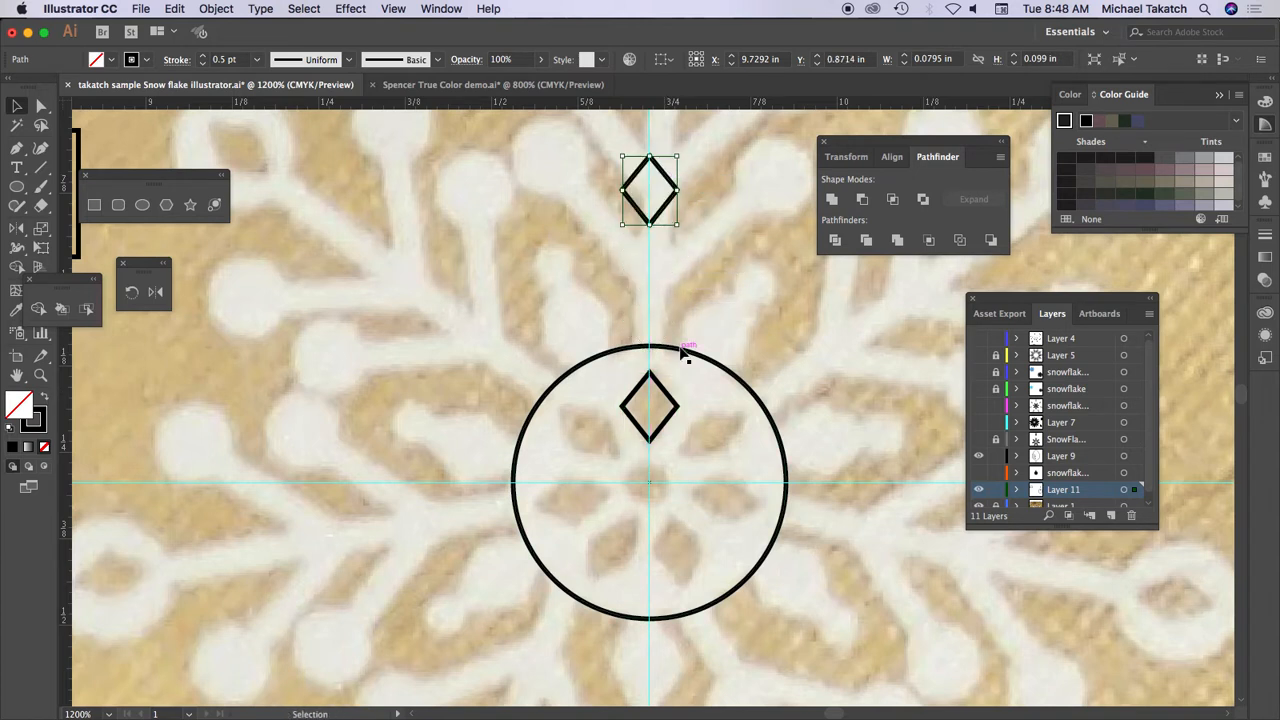
- Rotate a copy of the diamond inside the circle by 360/7 degrees around the guide intersection
click(676, 404)
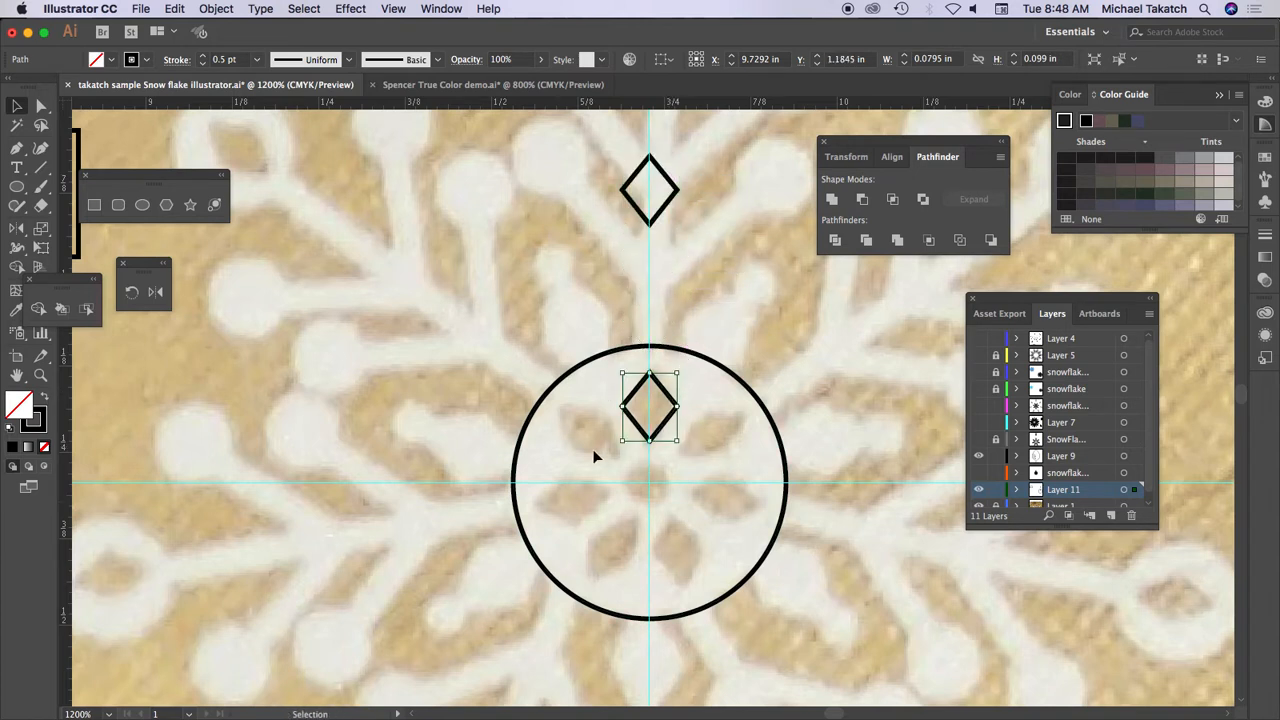
click(136, 293)
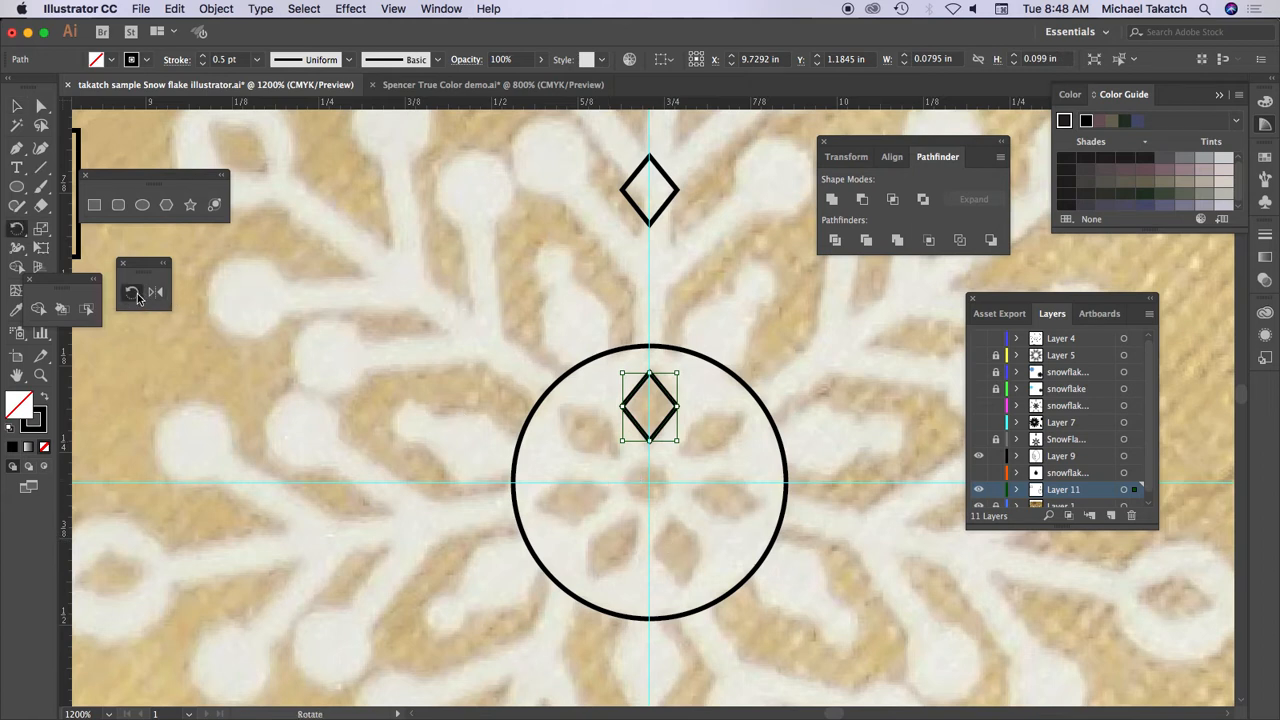
alt+click(649, 482)
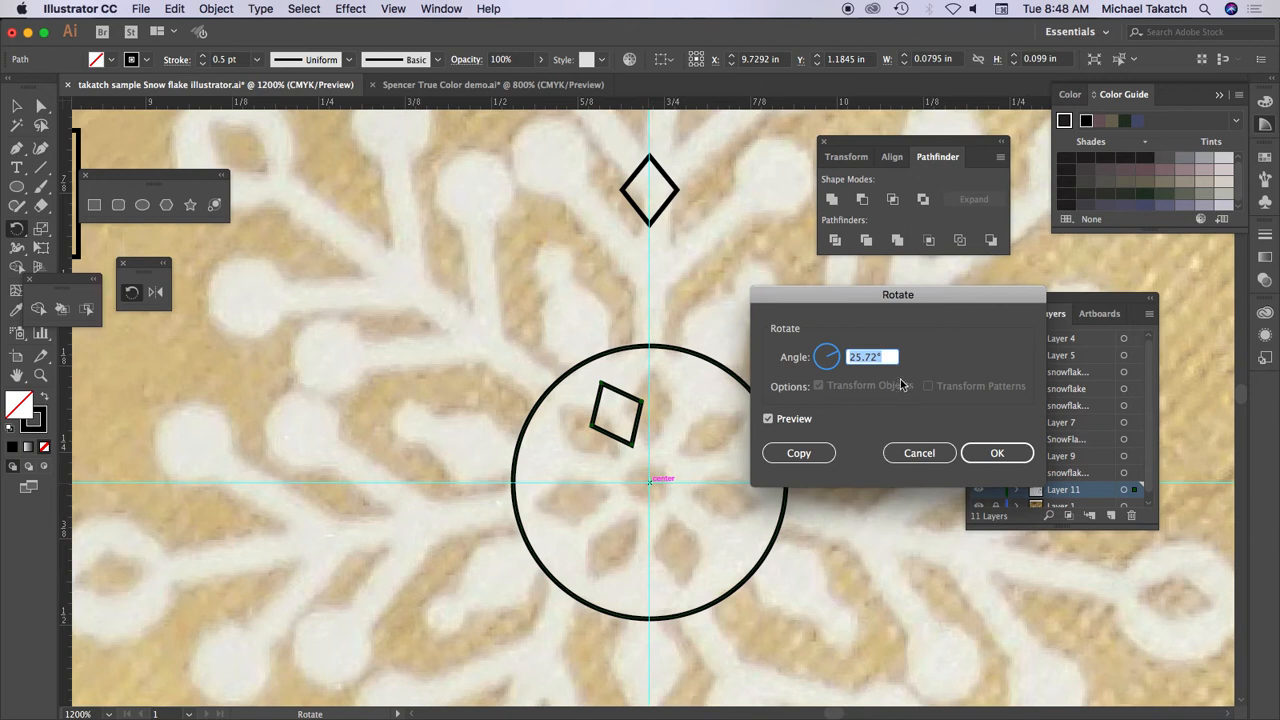
text(360/7)
click(768, 420)
click(769, 420)
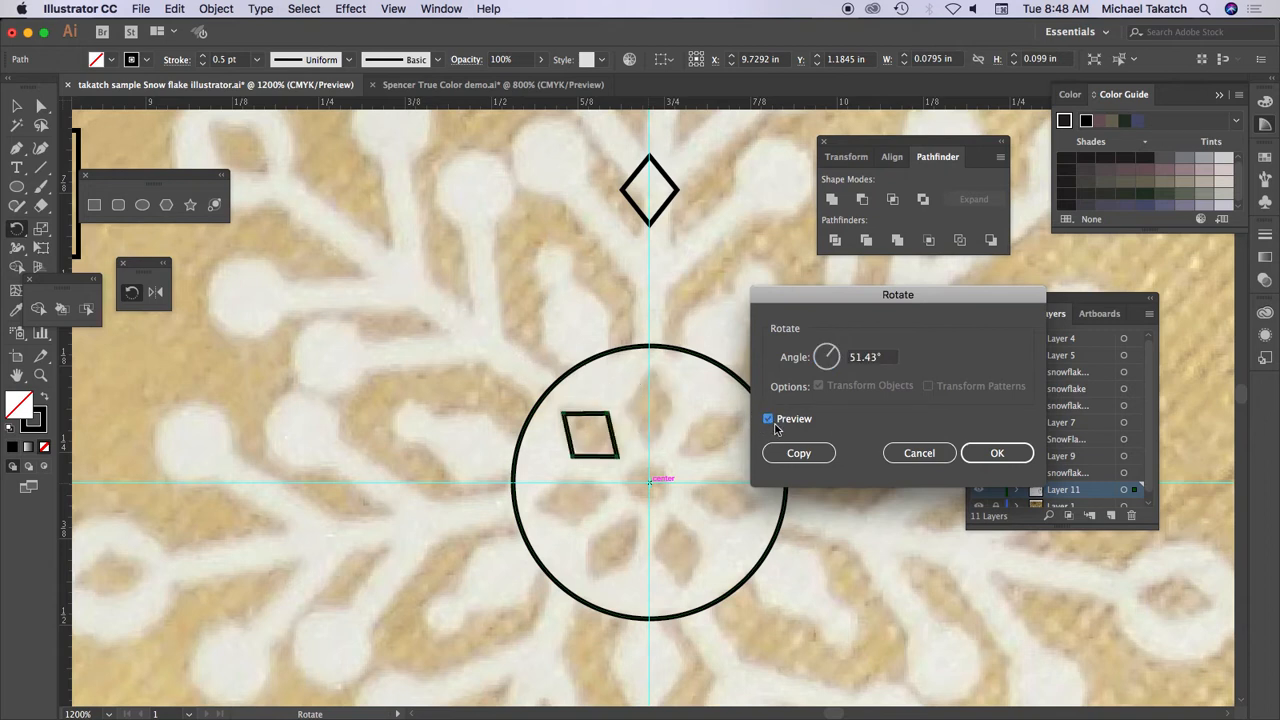
click(798, 453)
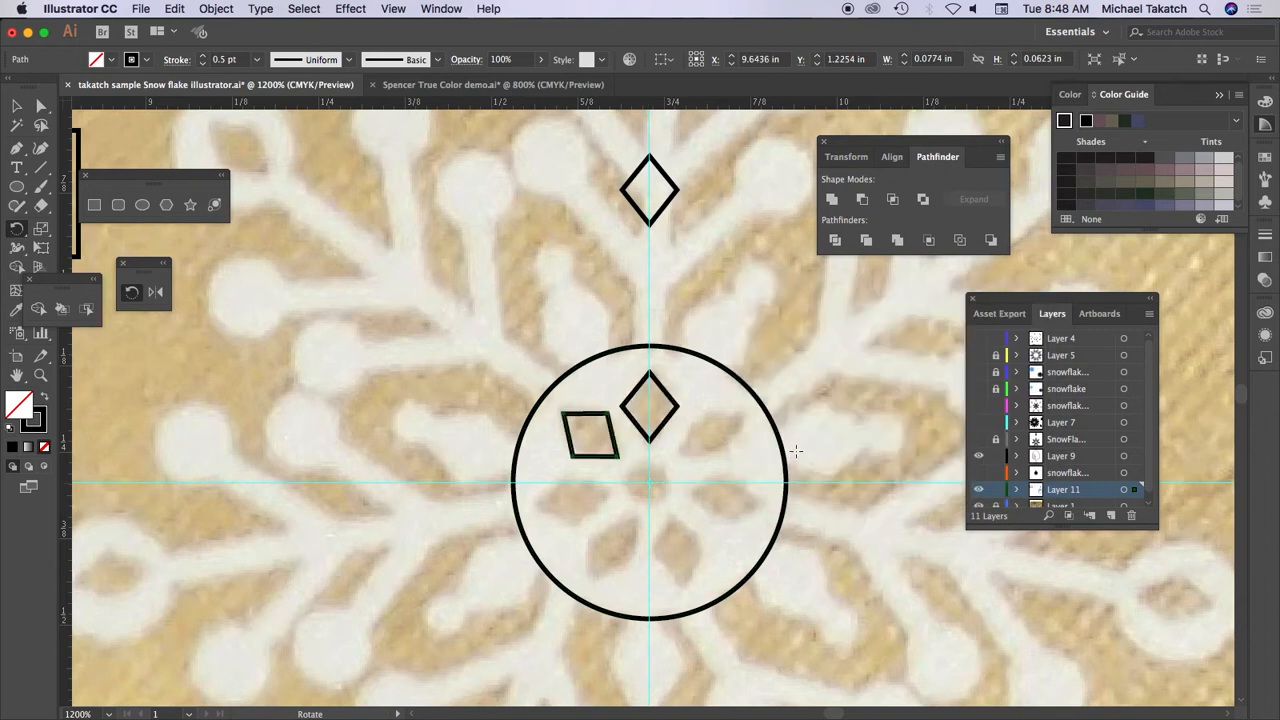
- Repeat the rotated copy five more times to complete the ring of seven diamonds inside the circle
key(super+d)
key(super+d)
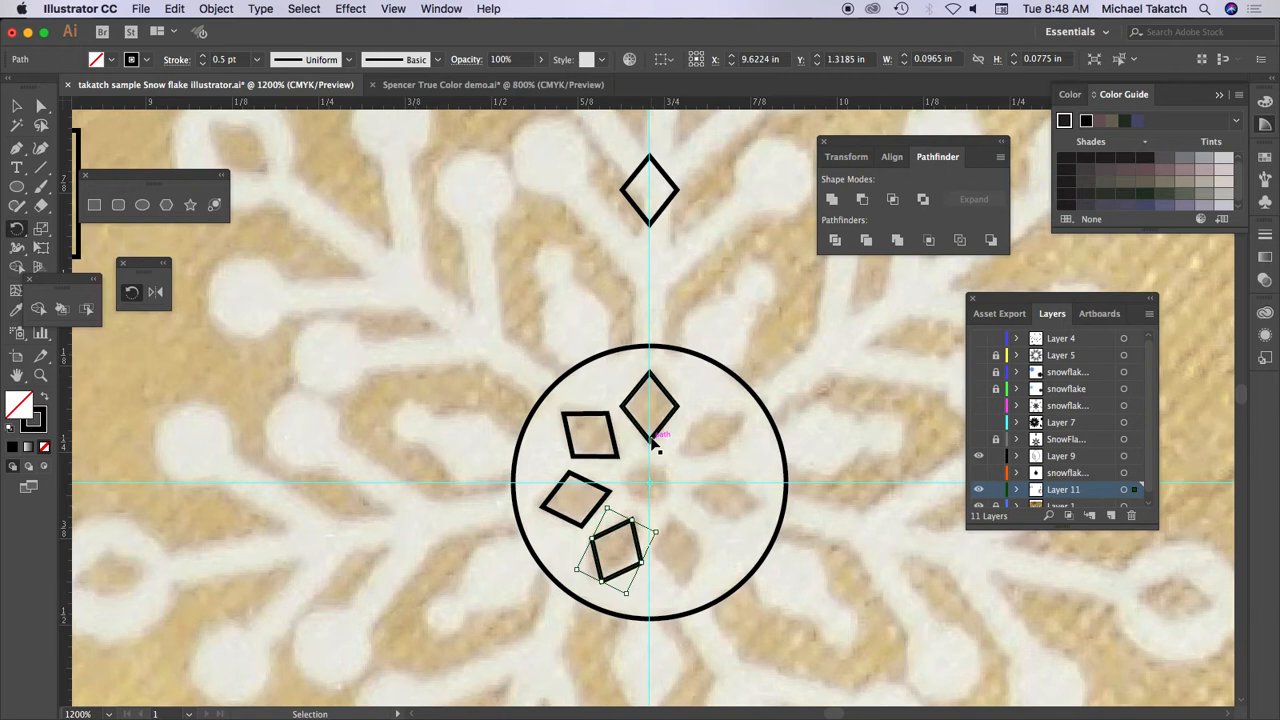
key(super+d)
key(super+d)
key(super+d)
key(r)
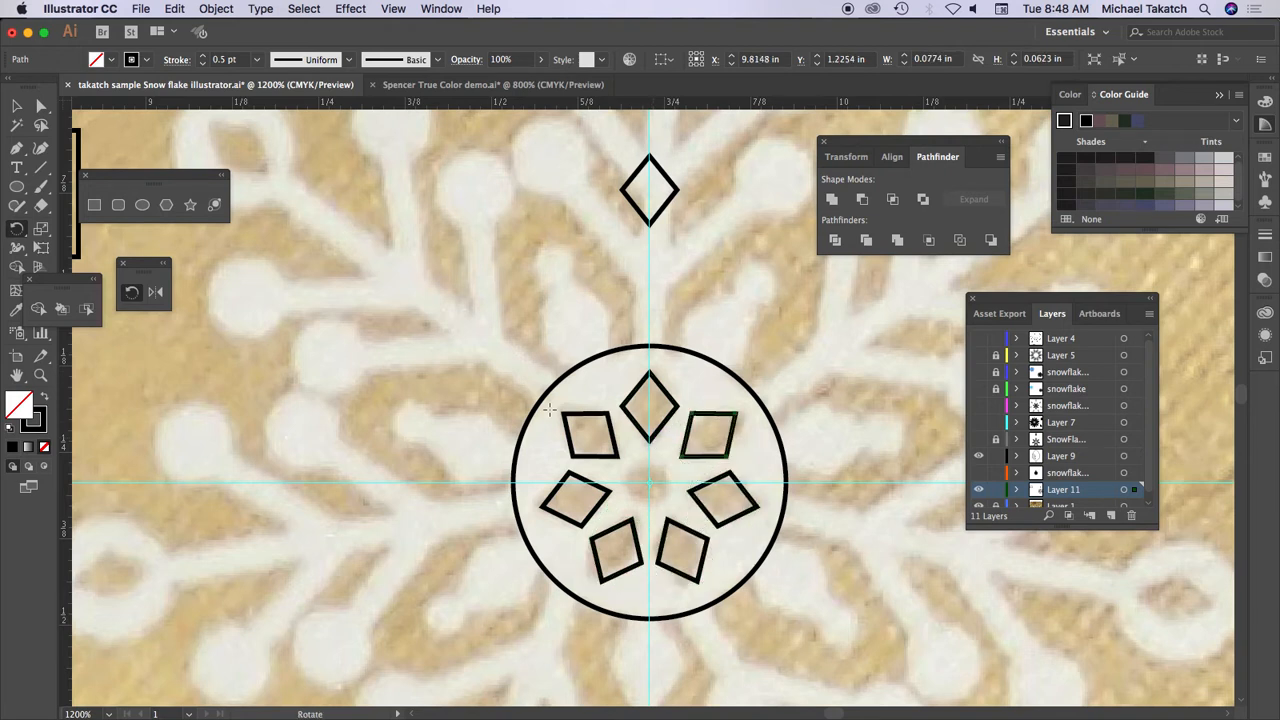
- Draw a small circle about 0.07 in across centred on the guide intersection inside the diamond ring
click(141, 206)
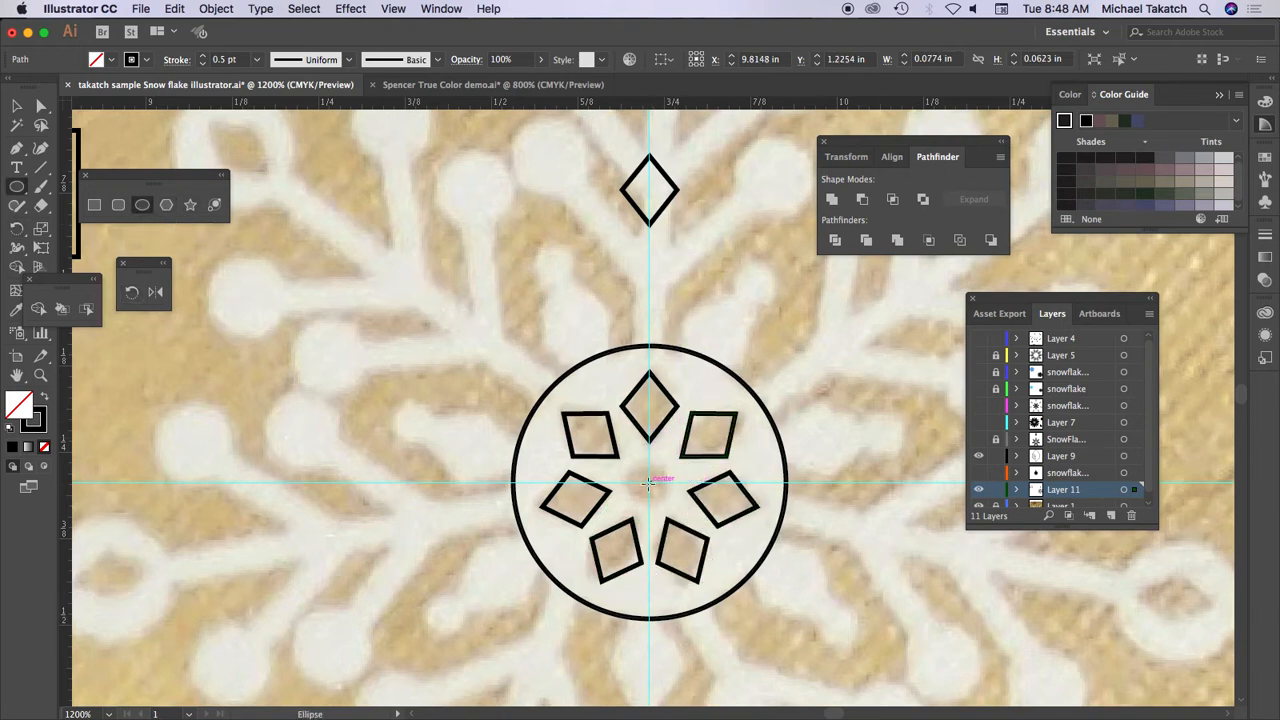
drag(650, 482, 676, 508)
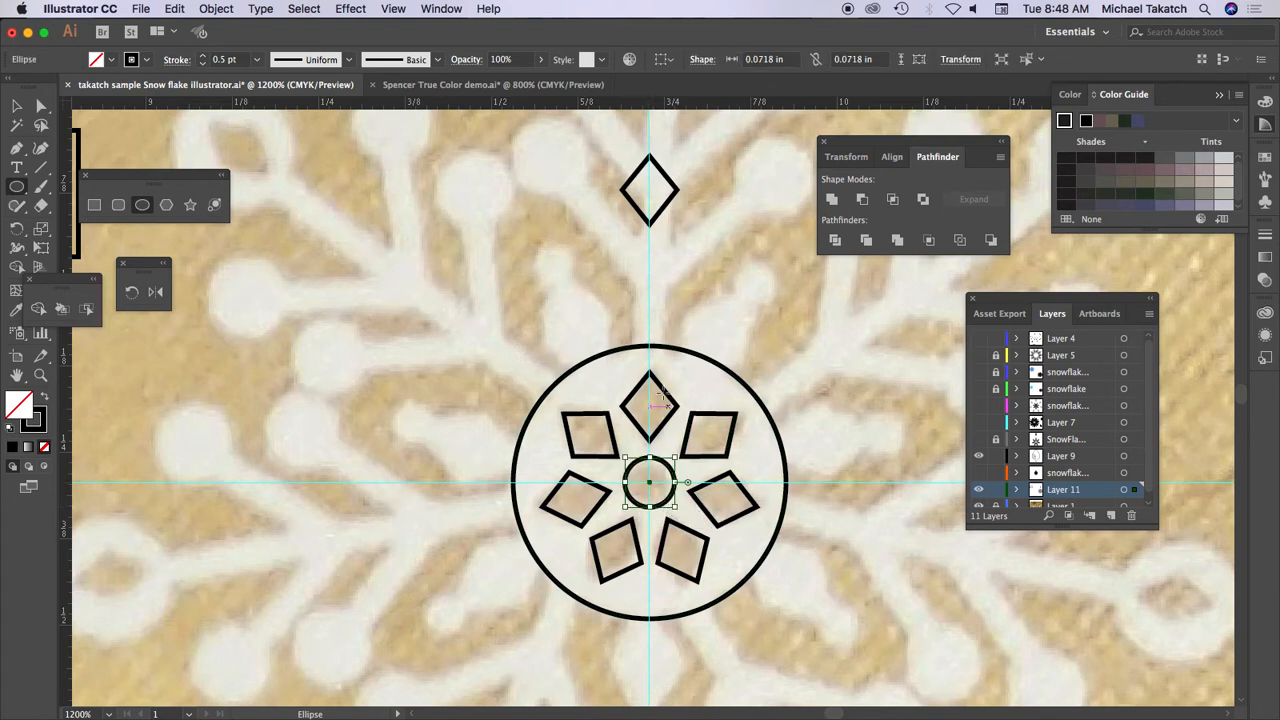
- Unite the seven inner diamonds and the small centre circle into one group
click(19, 107)
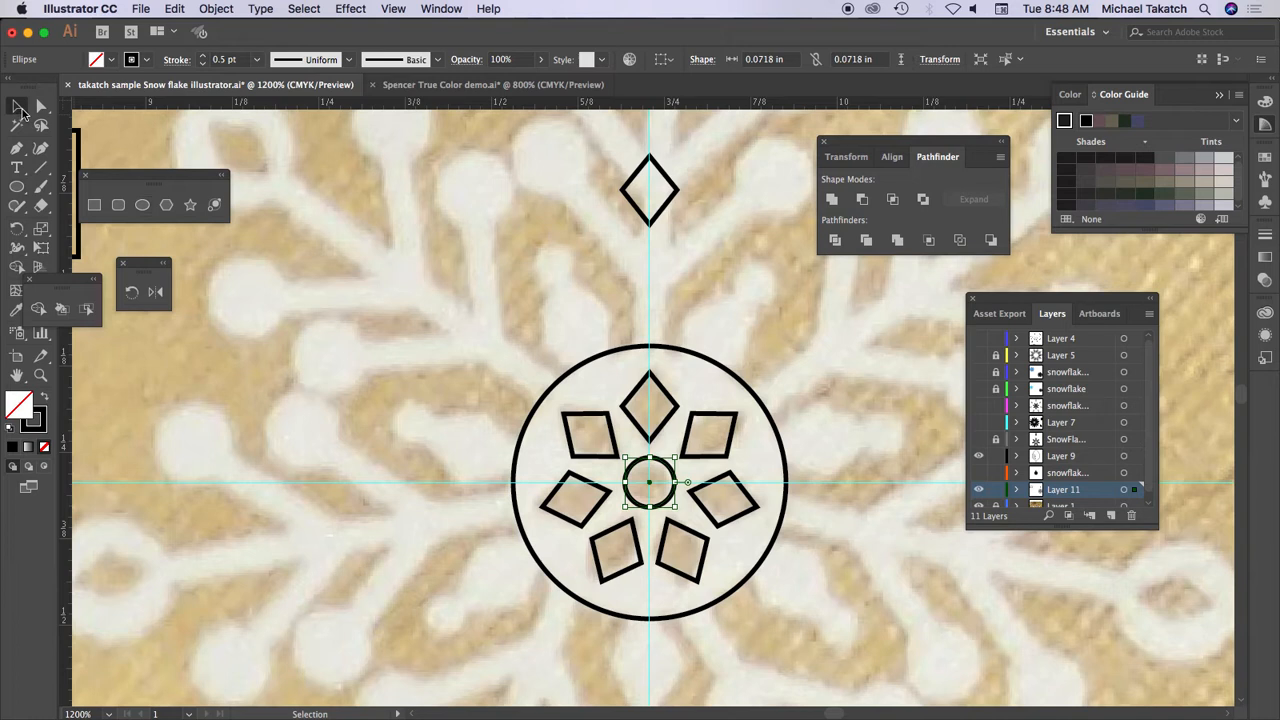
click(578, 420)
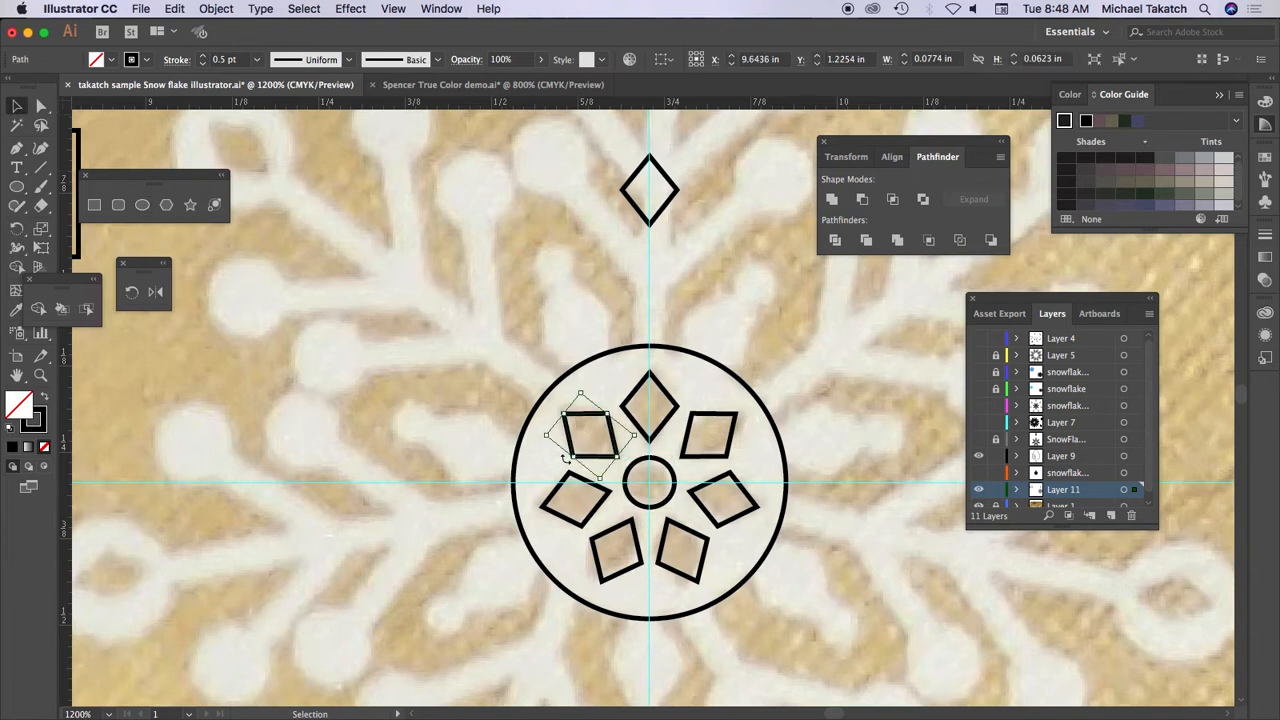
shift+click(556, 492)
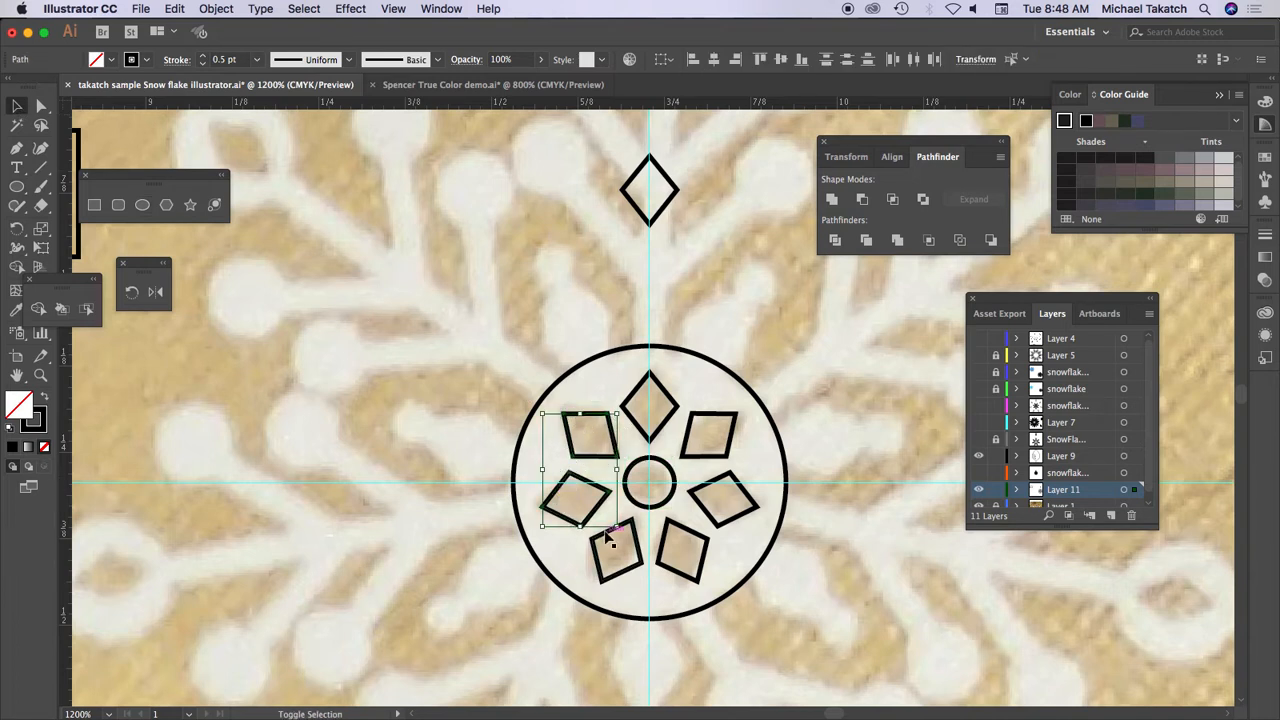
shift+click(606, 533)
shift+click(690, 536)
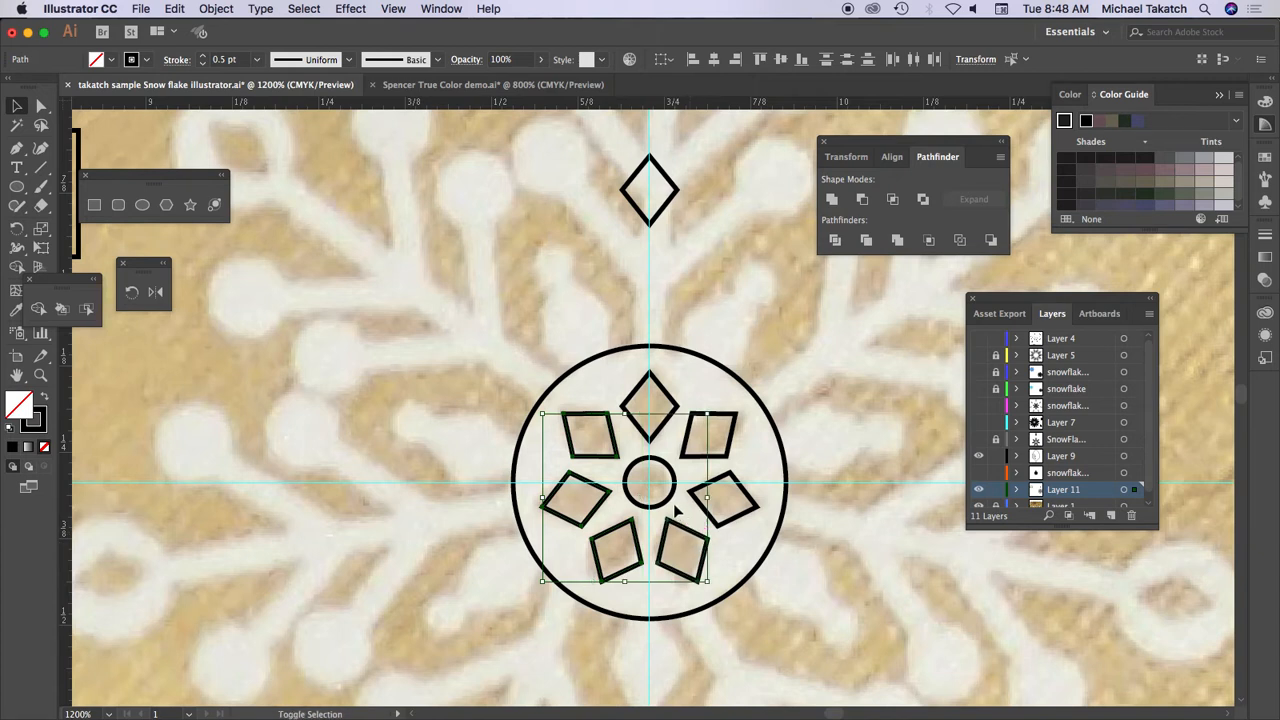
shift+click(660, 392)
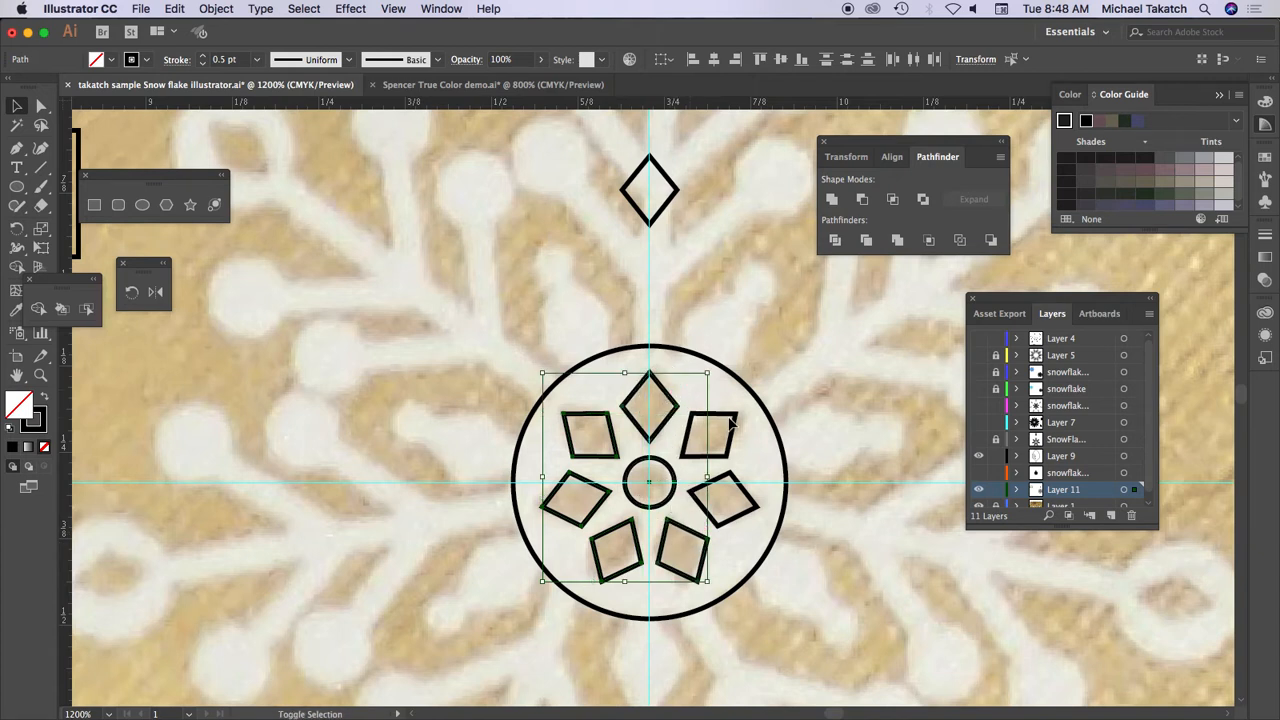
shift+click(728, 420)
shift+click(751, 504)
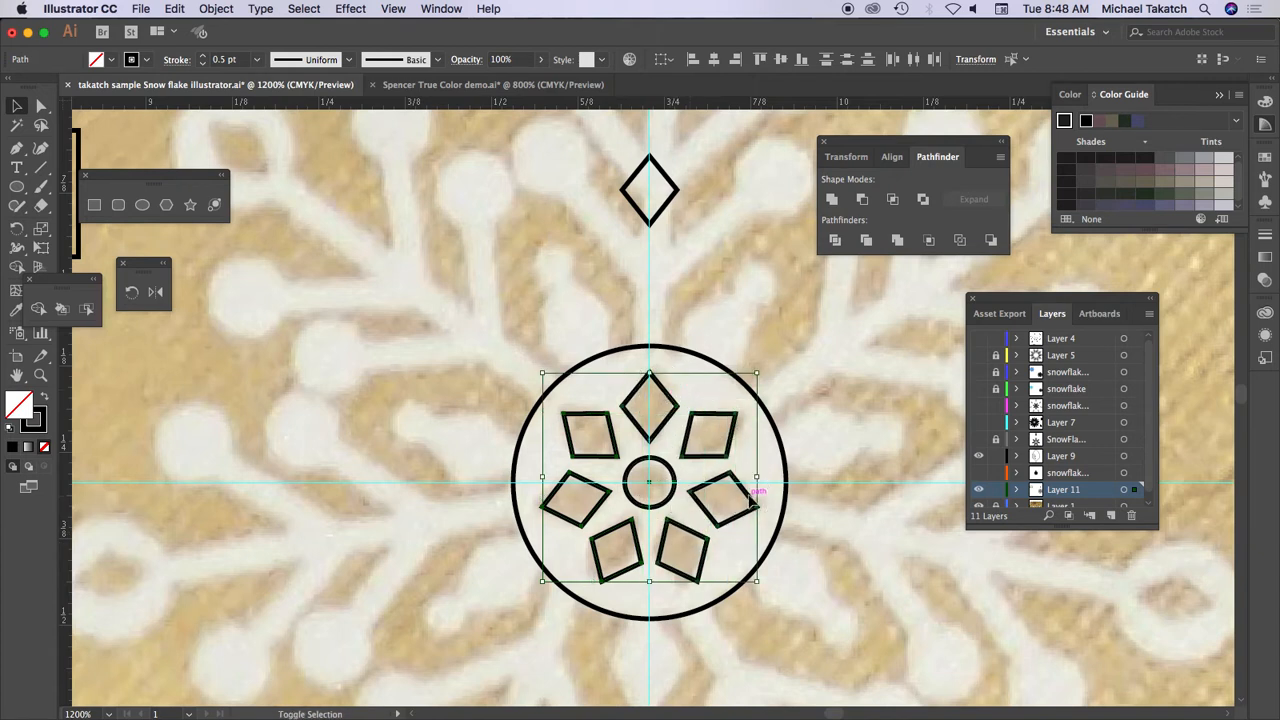
click(834, 201)
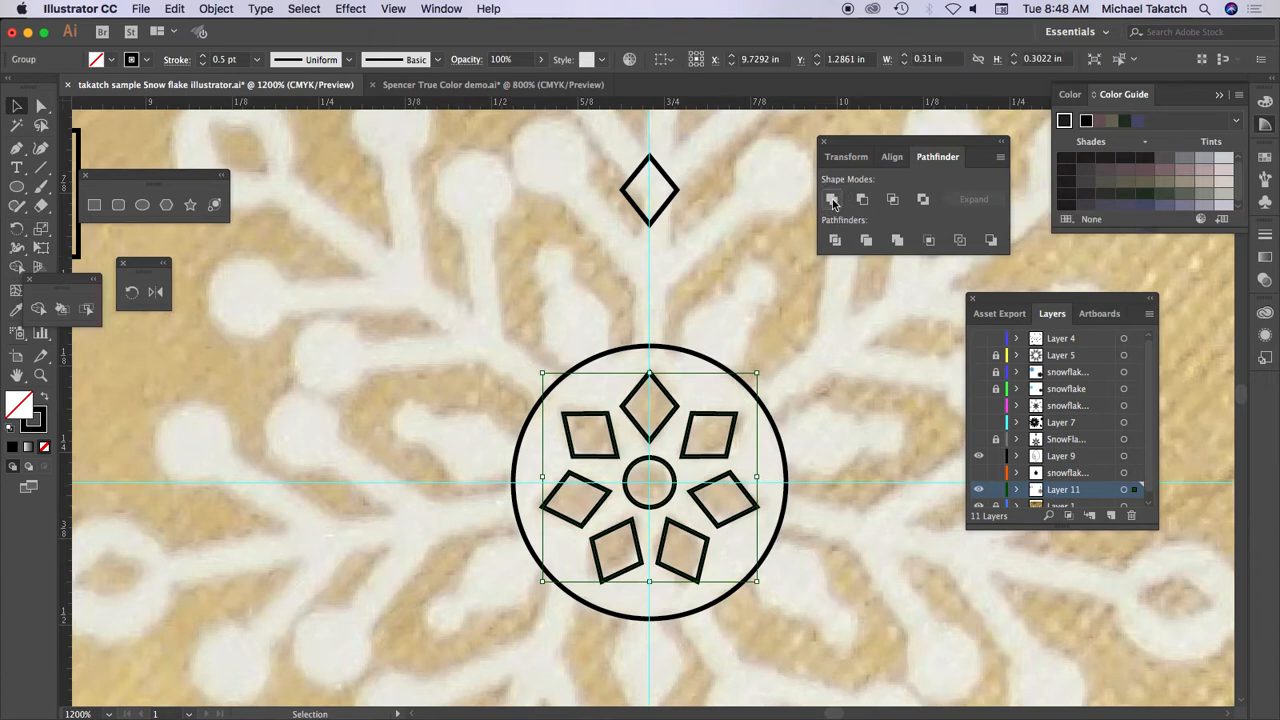
- Subtract the united diamonds and centre circle from the large circle, and check the cutouts with a temporary black fill
shift+click(687, 348)
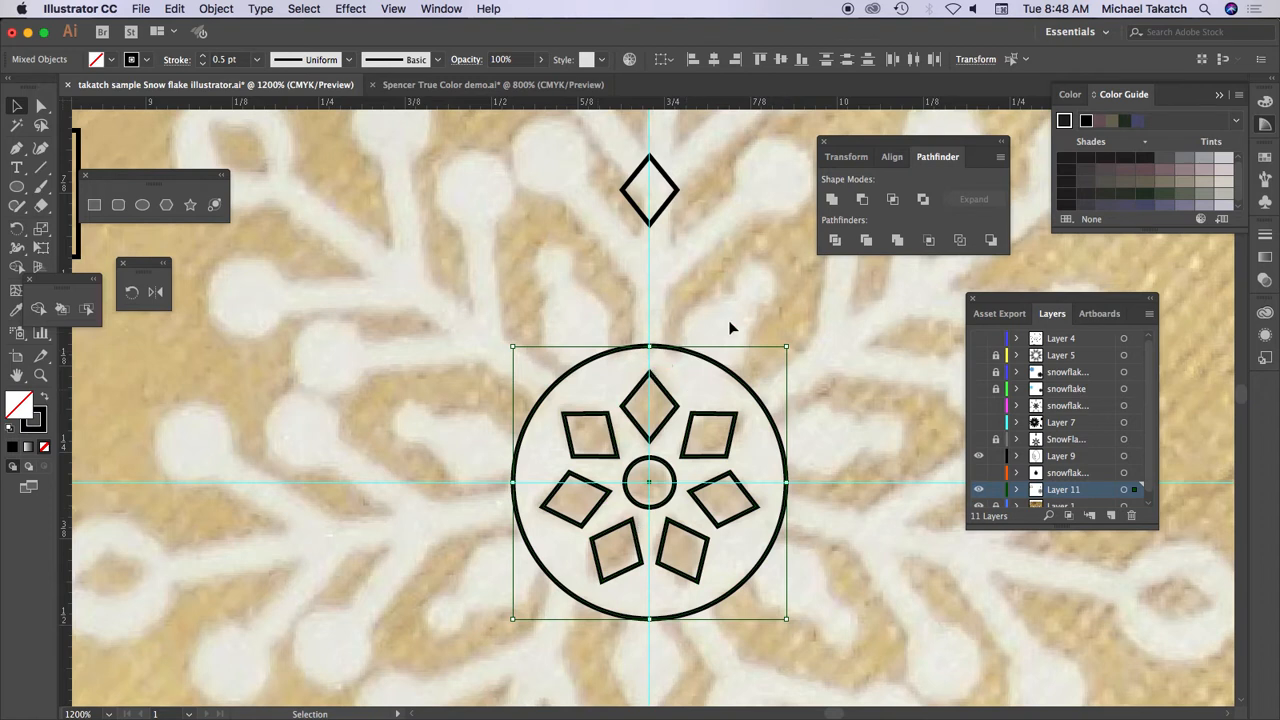
click(863, 199)
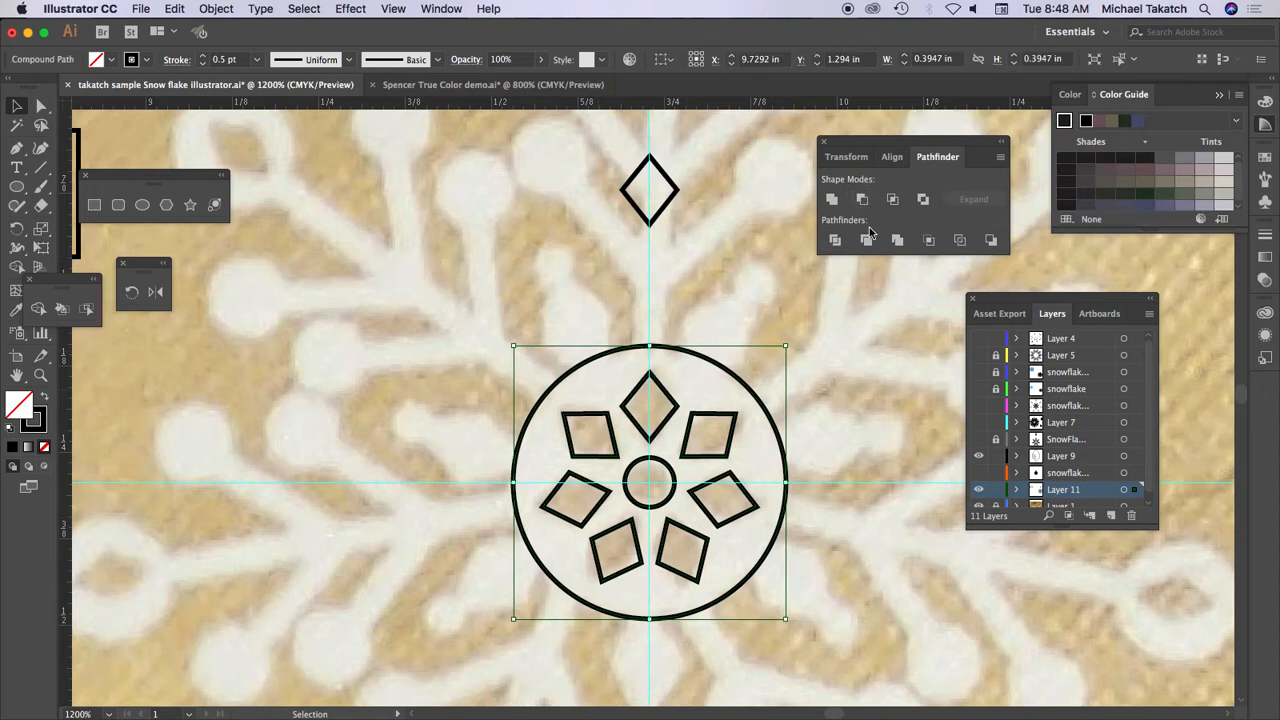
click(45, 401)
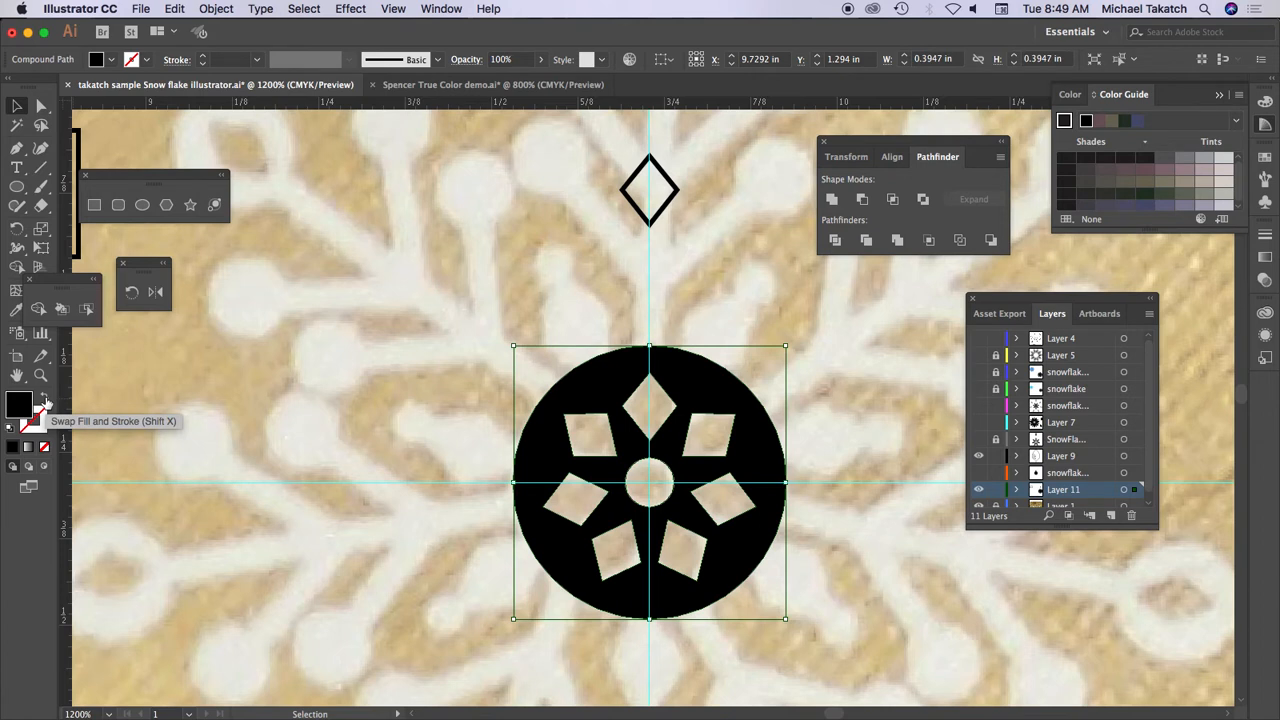
click(45, 401)
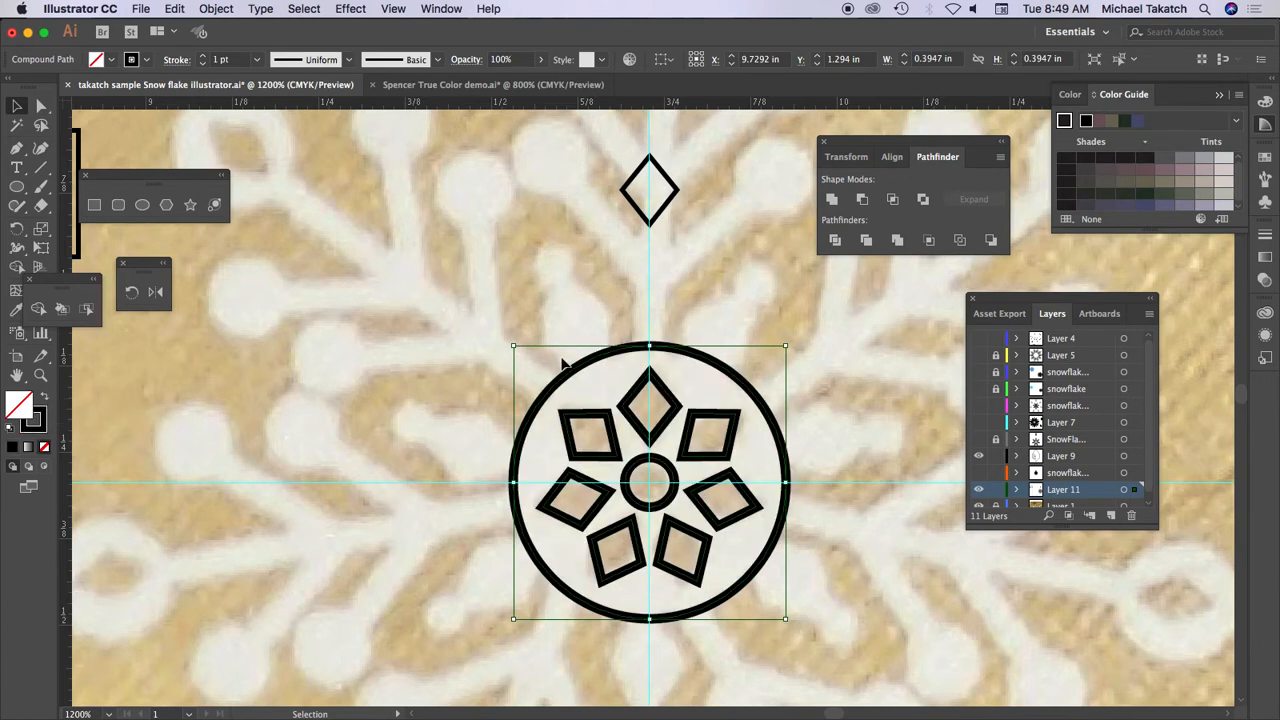
- Move the loose diamond up the vertical guide to the arm's tip and draw a circle about 0.19 in across centred on it
scroll(719, 359, up, 5)
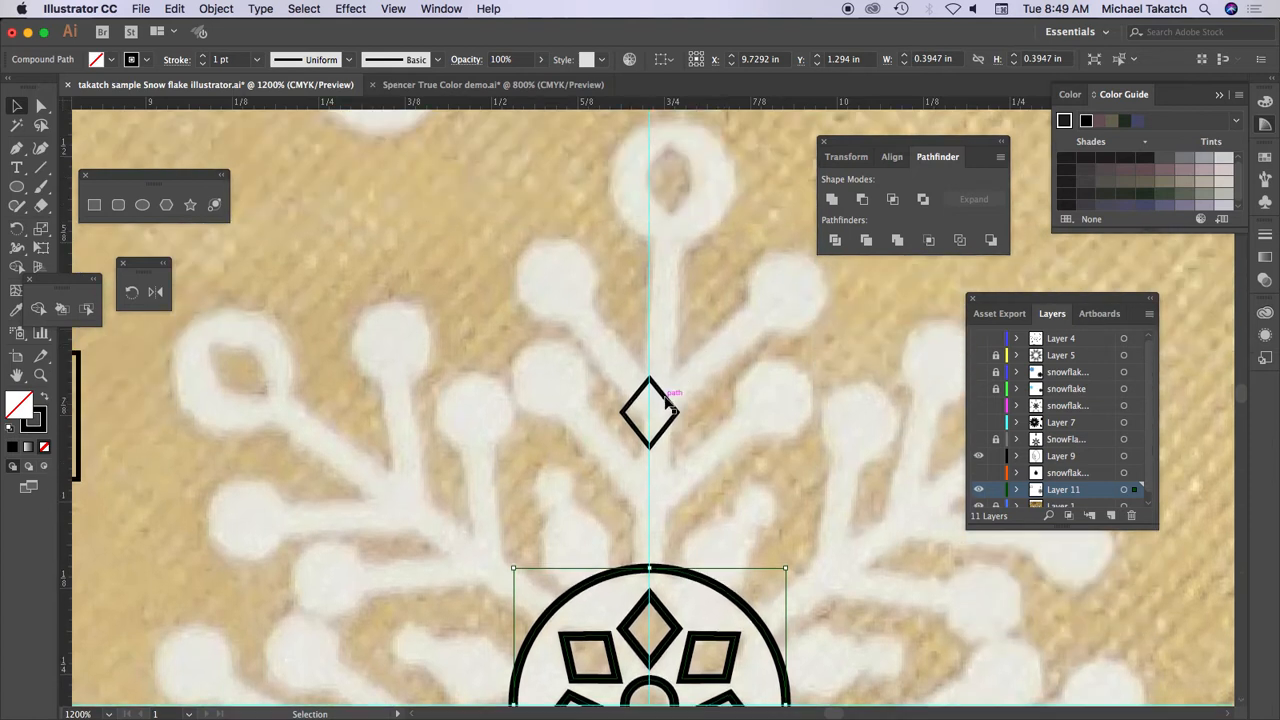
drag(665, 400, 663, 175)
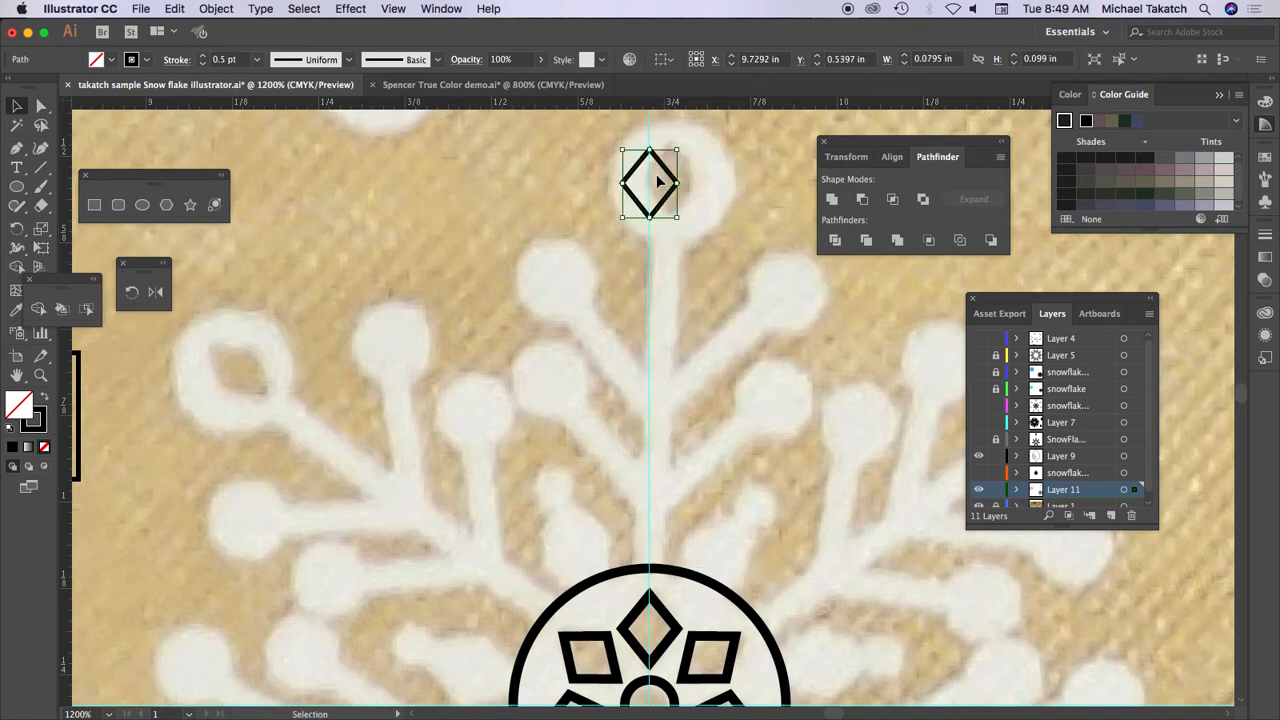
scroll(646, 400, up, 2)
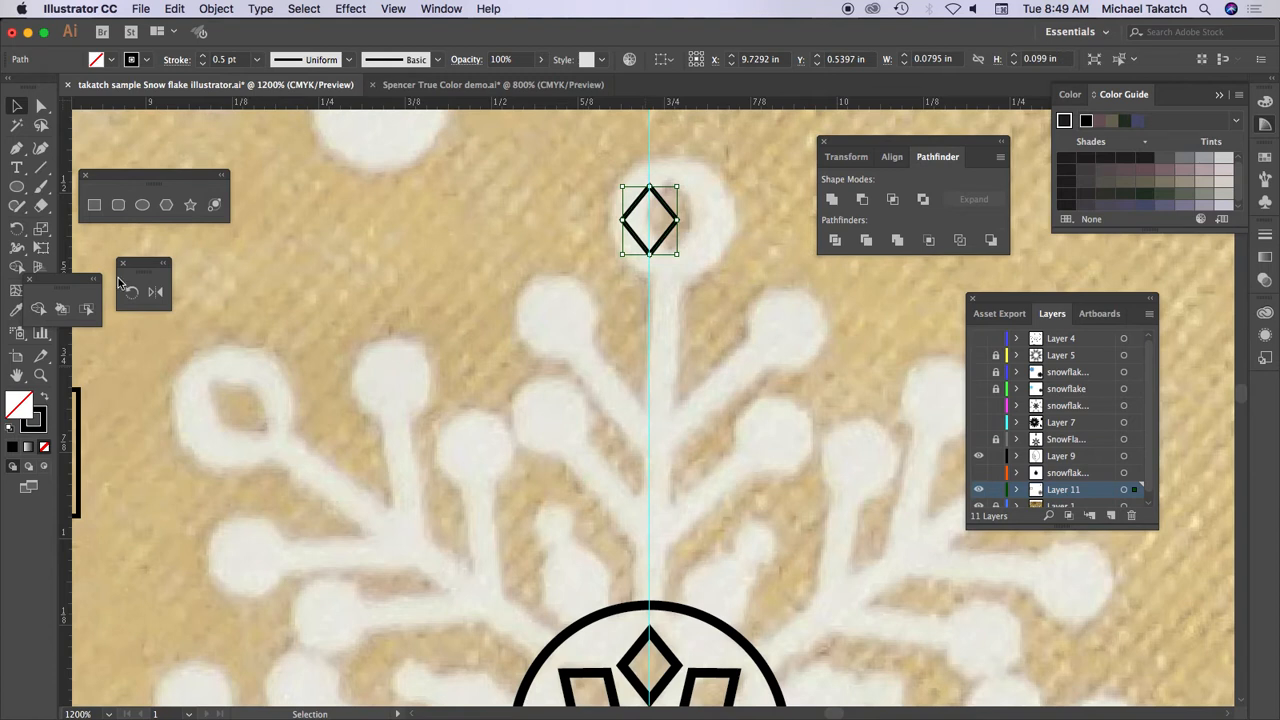
click(143, 205)
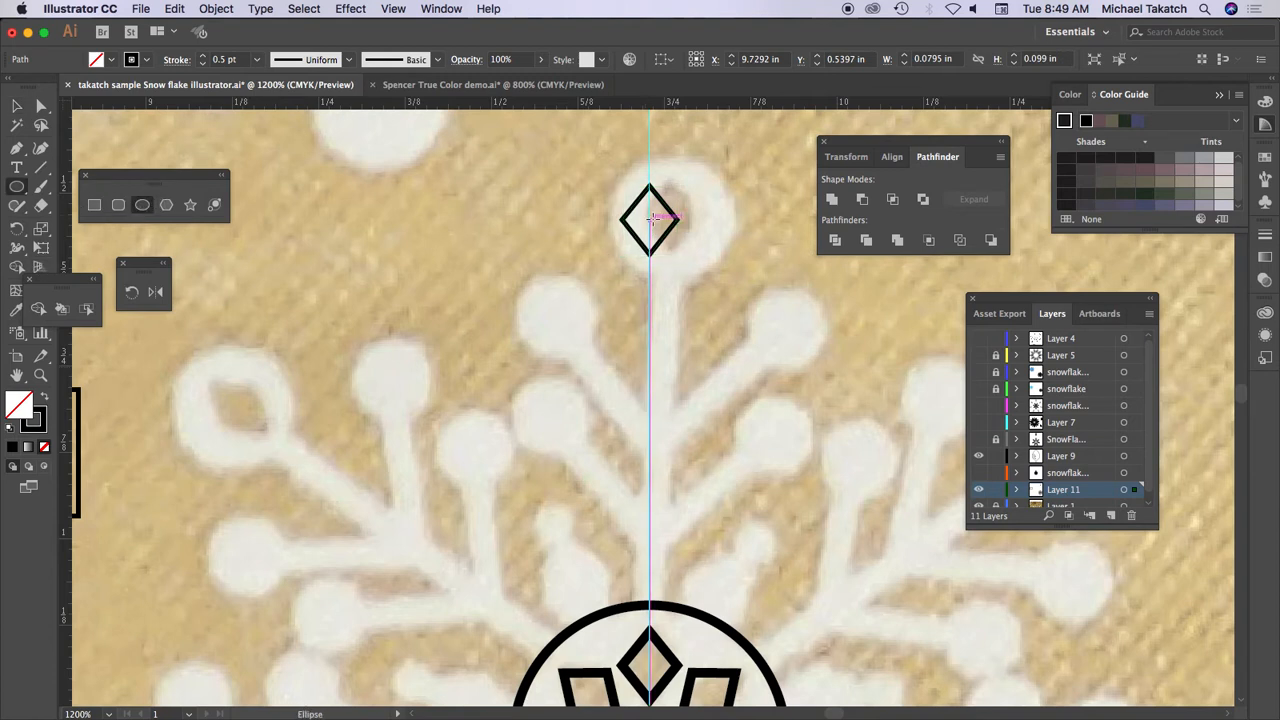
drag(650, 218, 686, 285)
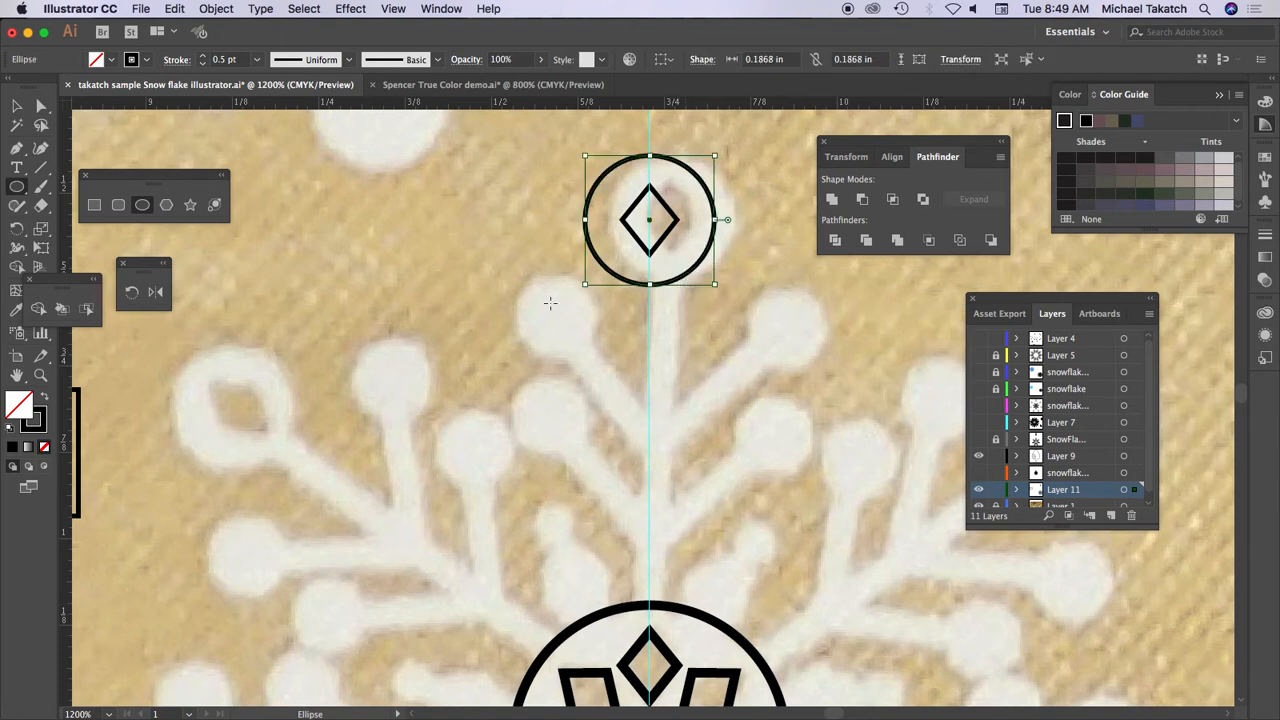
- Draw a stem rectangle about 0.028 by 0.51 in, centred on the vertical guide and joining the tip circle to the large central circle
click(94, 205)
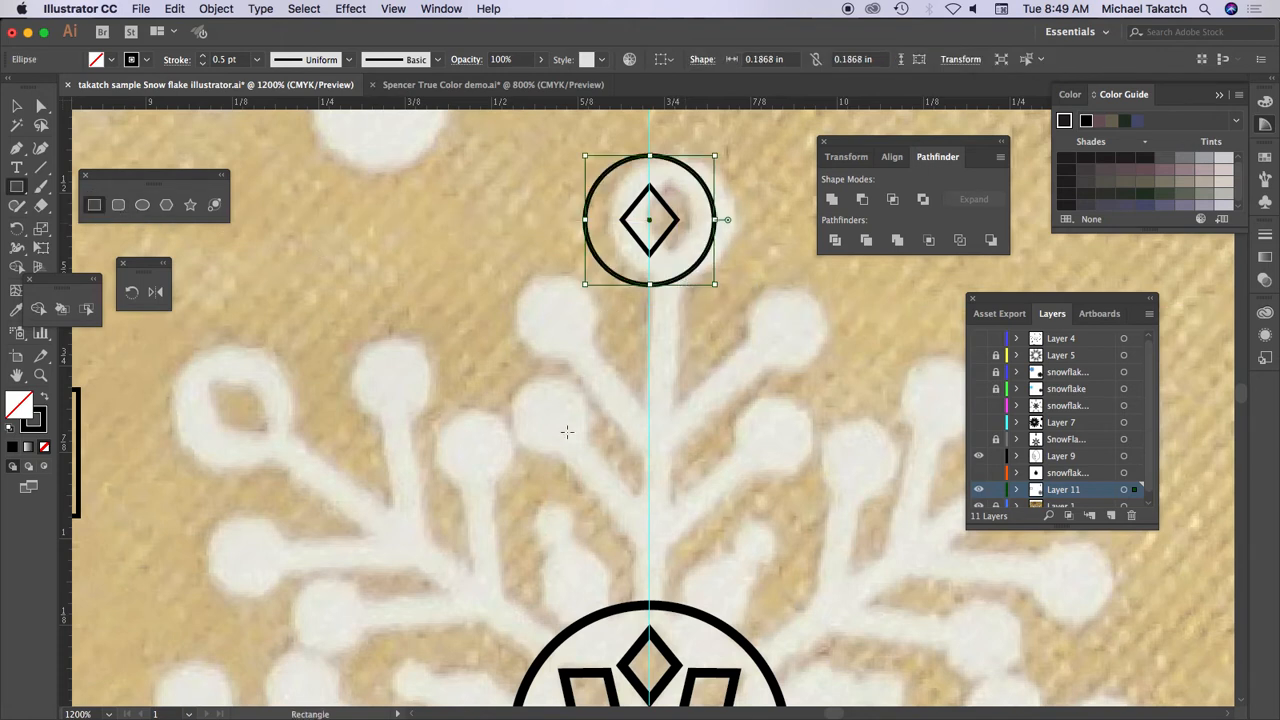
drag(649, 421, 661, 605)
key(Down)
key(Down)
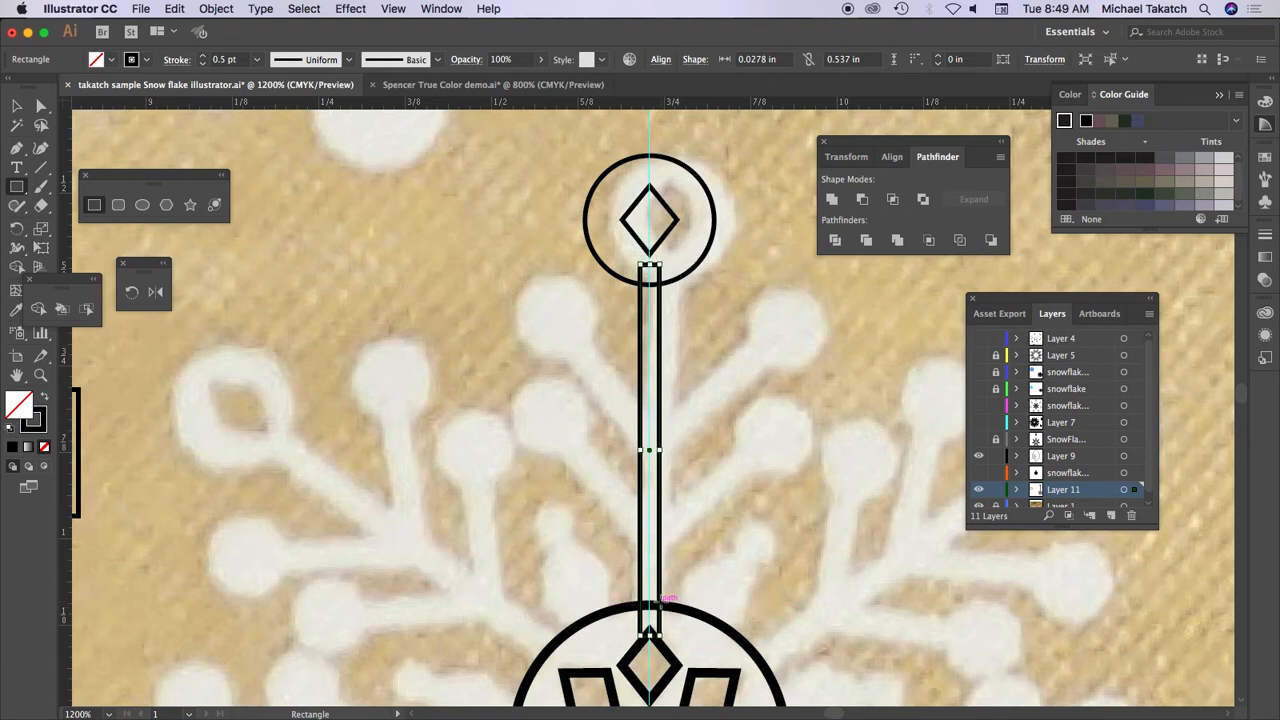
key(Up)
key(Up)
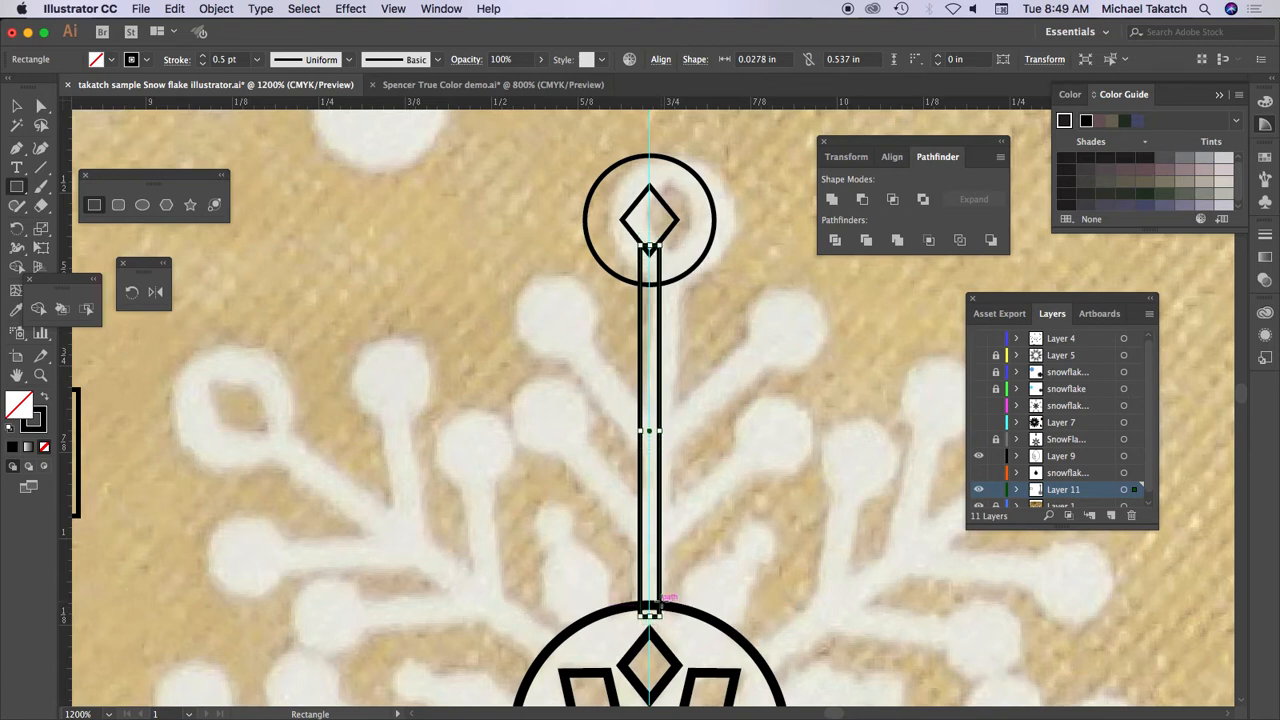
drag(649, 245, 650, 258)
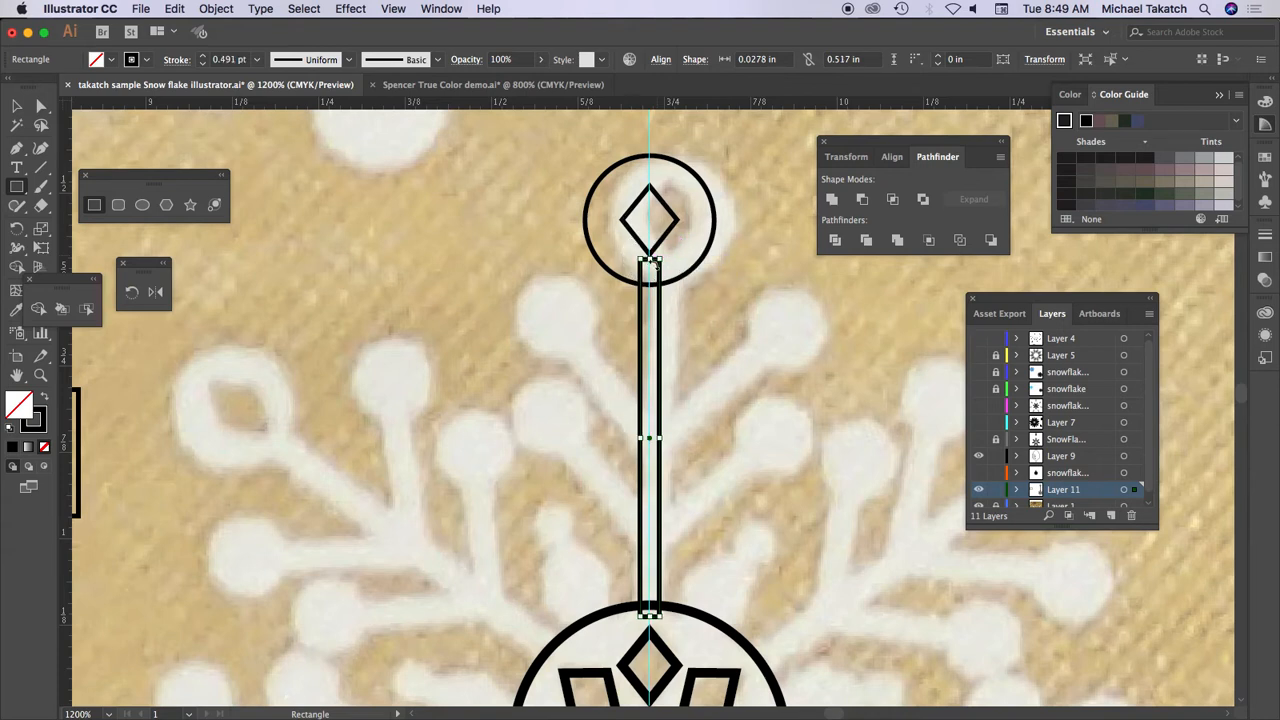
drag(650, 258, 650, 265)
click(17, 106)
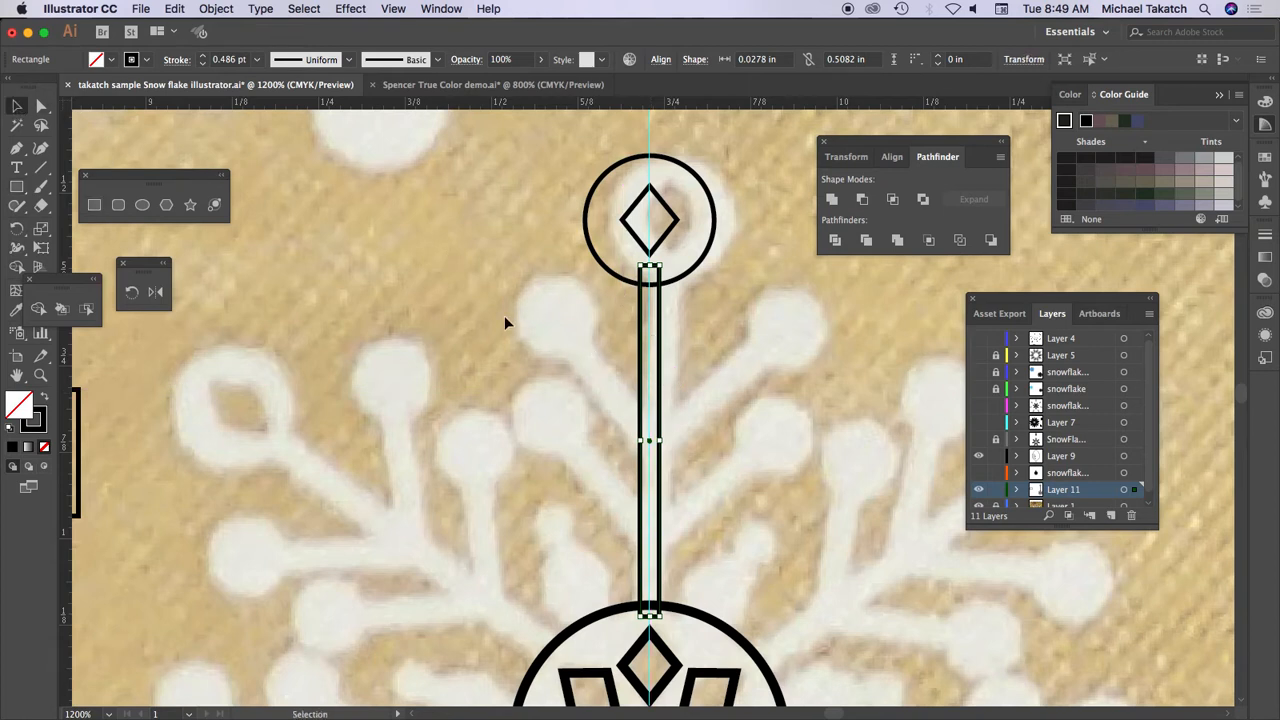
- Draw a circle about 0.1 in across on the arm's upper left branch tip and place a copy of the stem hanging from its centre
click(142, 204)
drag(522, 287, 593, 351)
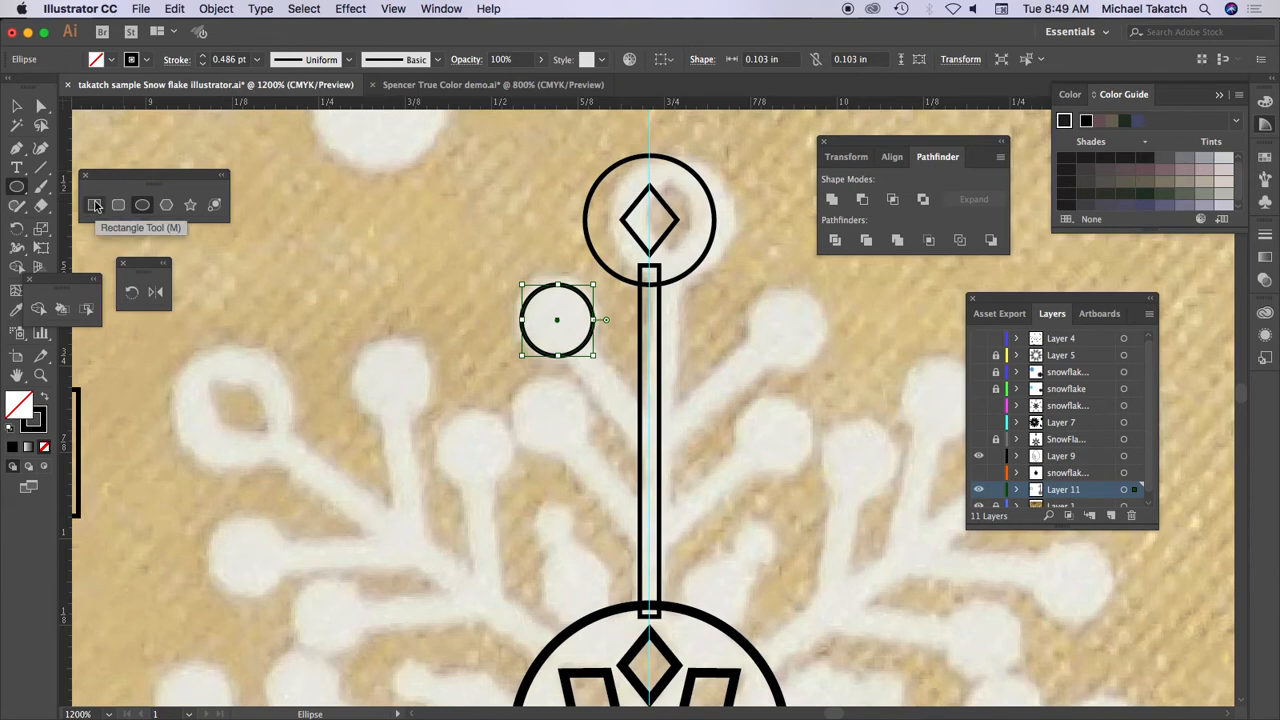
click(17, 105)
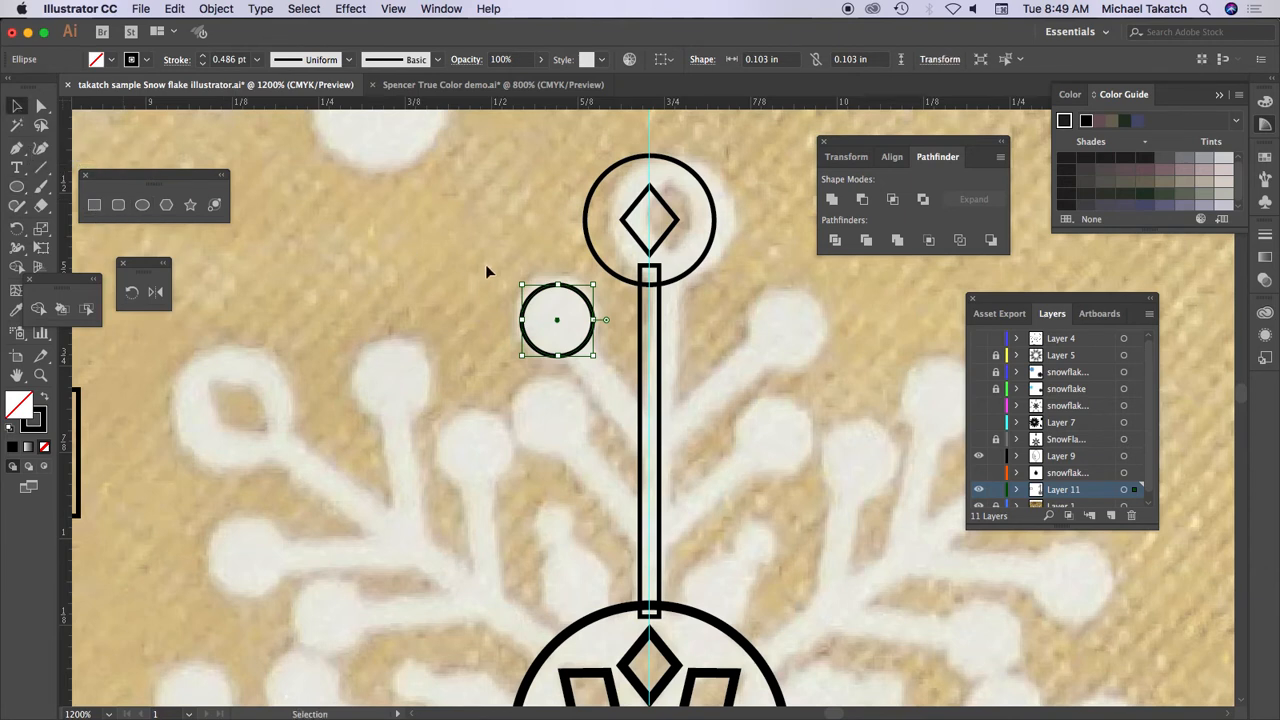
click(658, 326)
drag(660, 326, 570, 378)
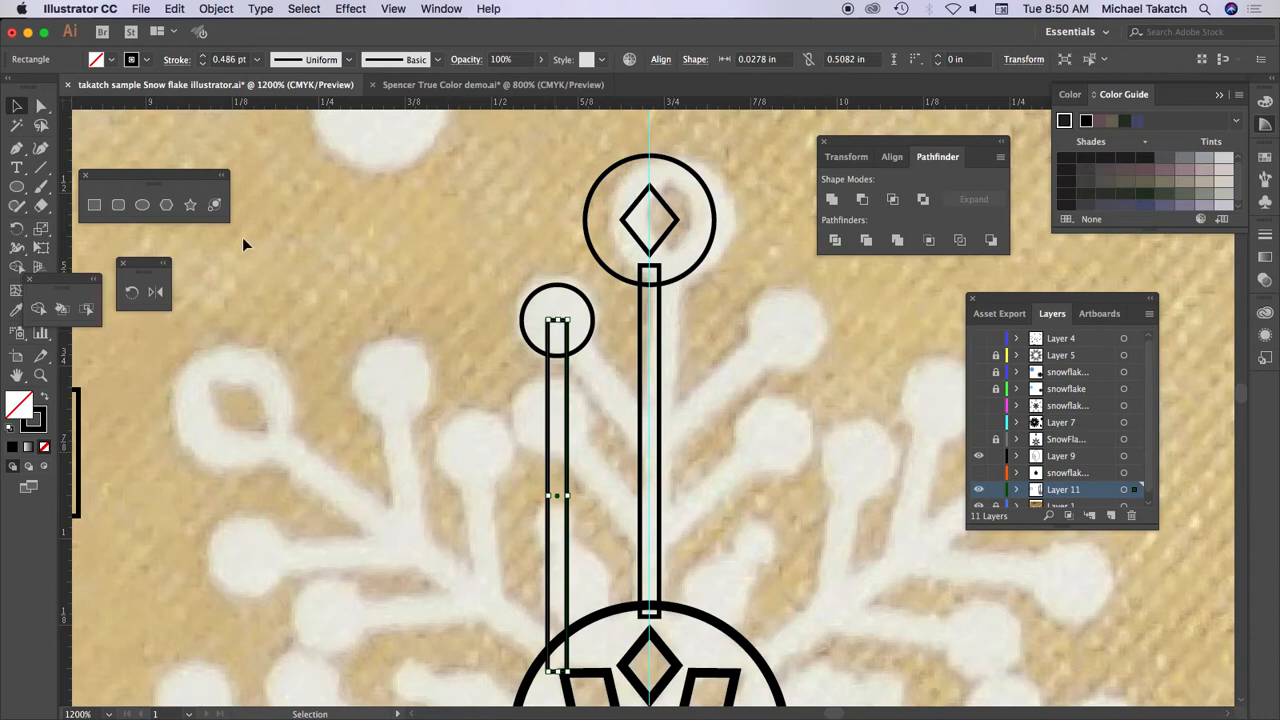
- Rotate the copied stem about 38 degrees around the small circle's centre to match the branch angle
click(131, 291)
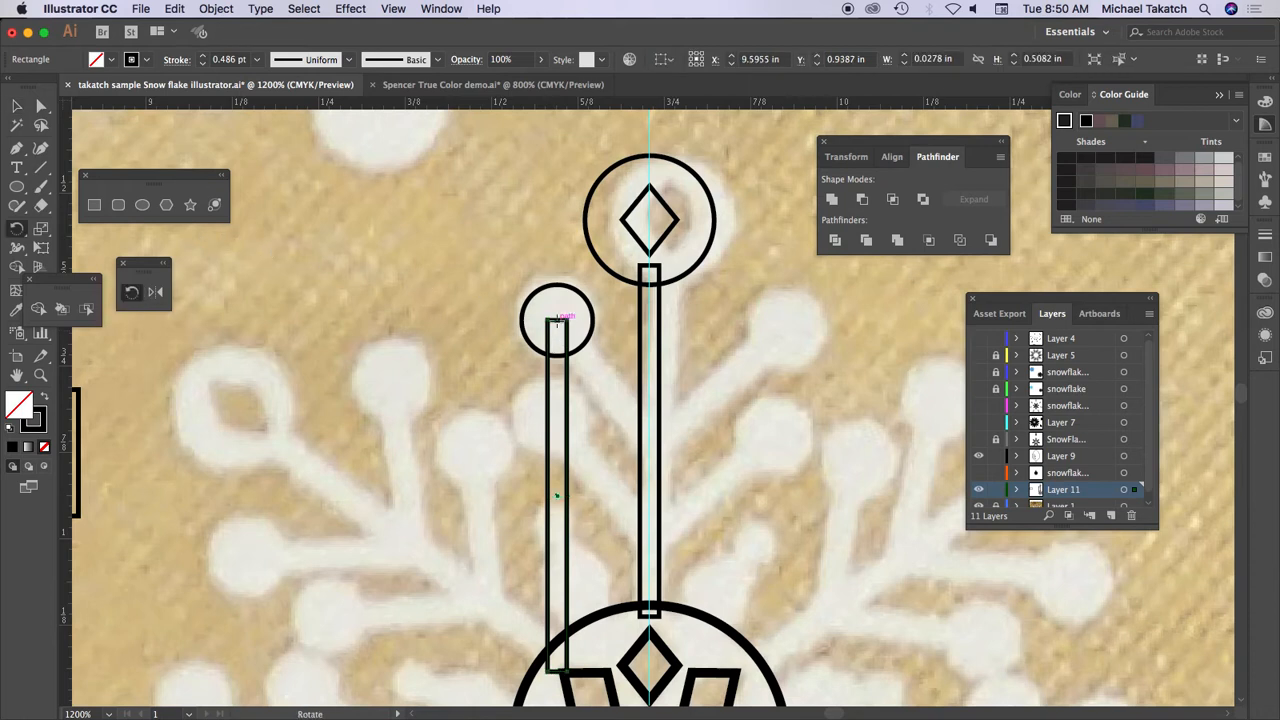
alt+click(557, 320)
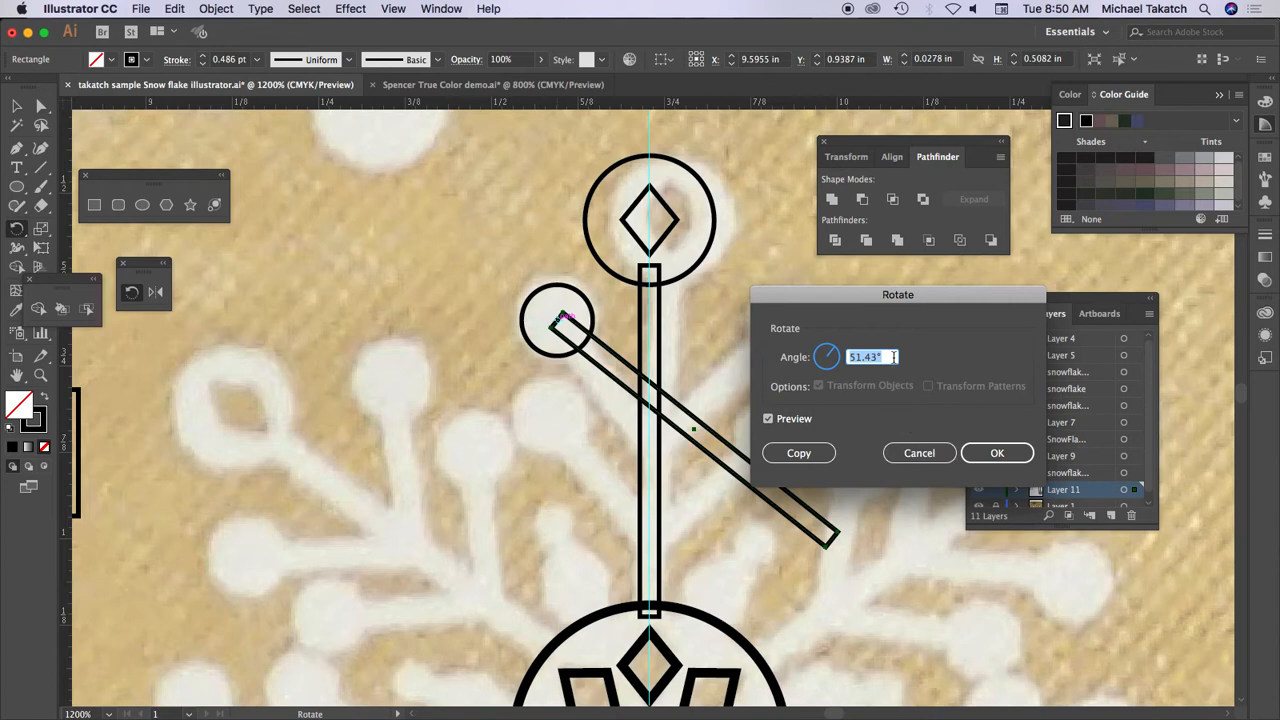
text(46)
key(Tab)
key(Down)
key(Down)
key(Down)
key(Down)
key(Down)
key(Down)
key(Down)
key(Down)
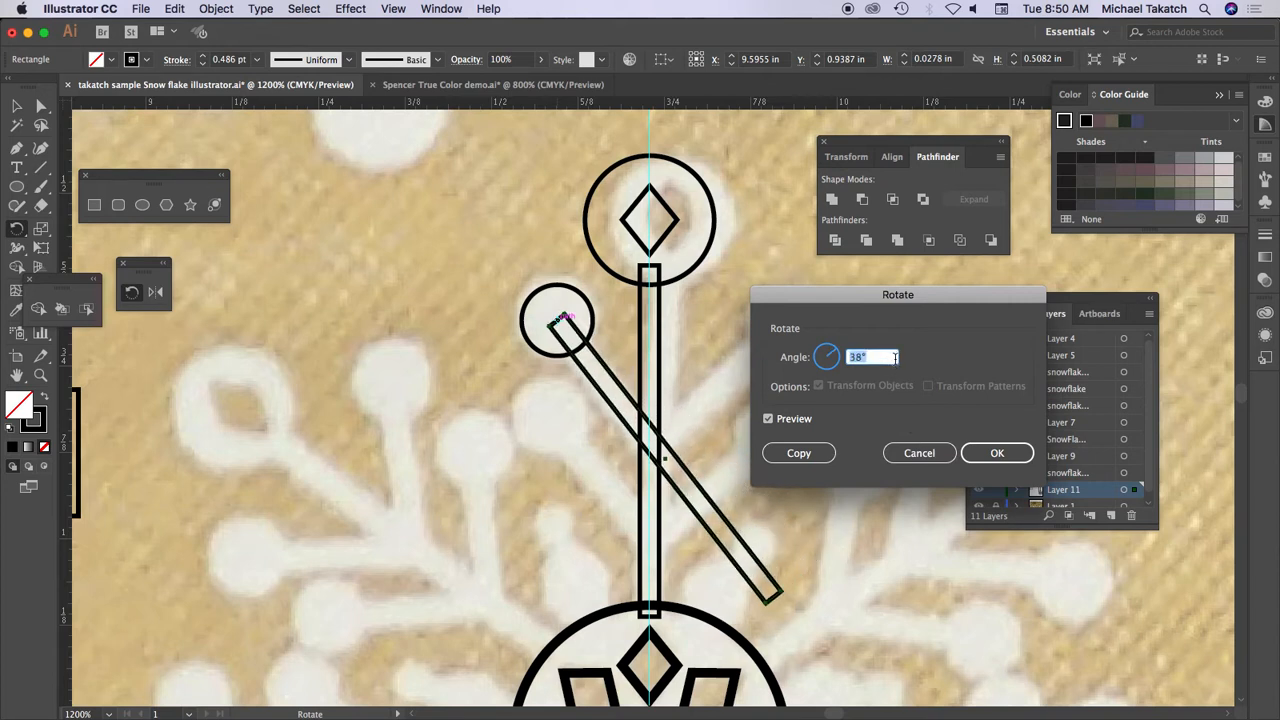
click(990, 453)
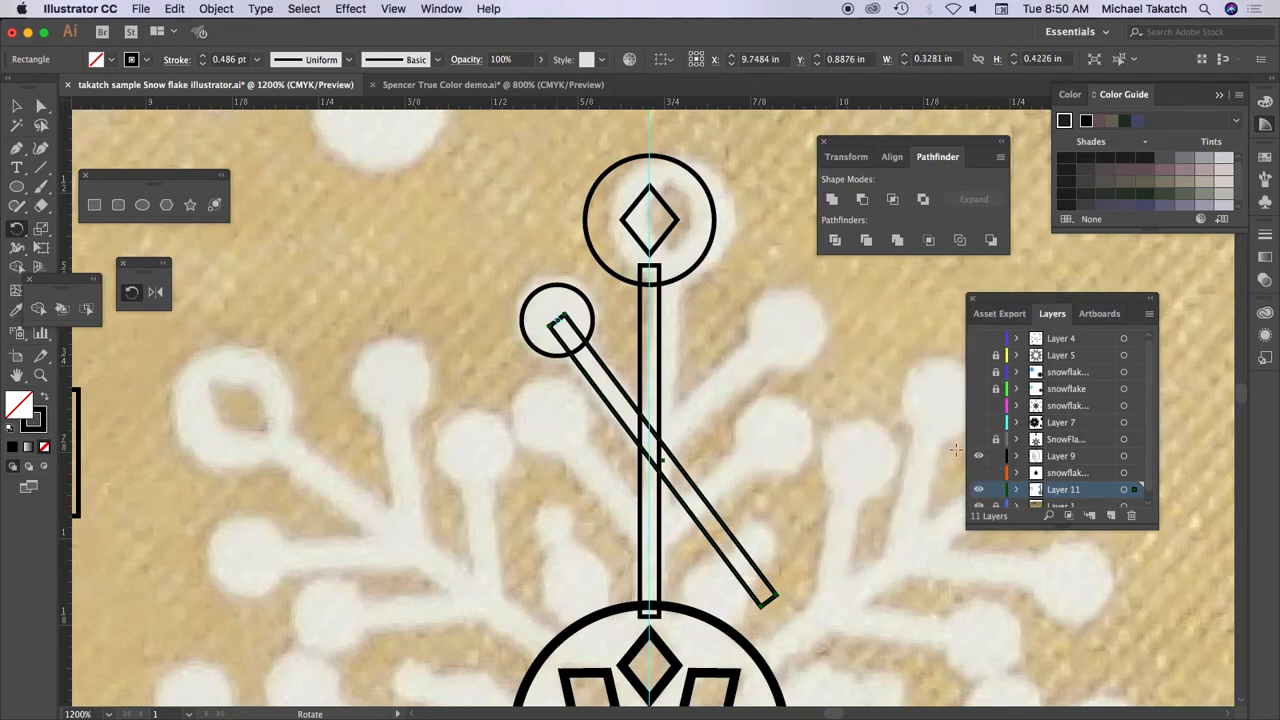
- Shorten the angled bar to about 0.22 in, ending inside the stem, and place a copy of it and its circle directly below
key(v)
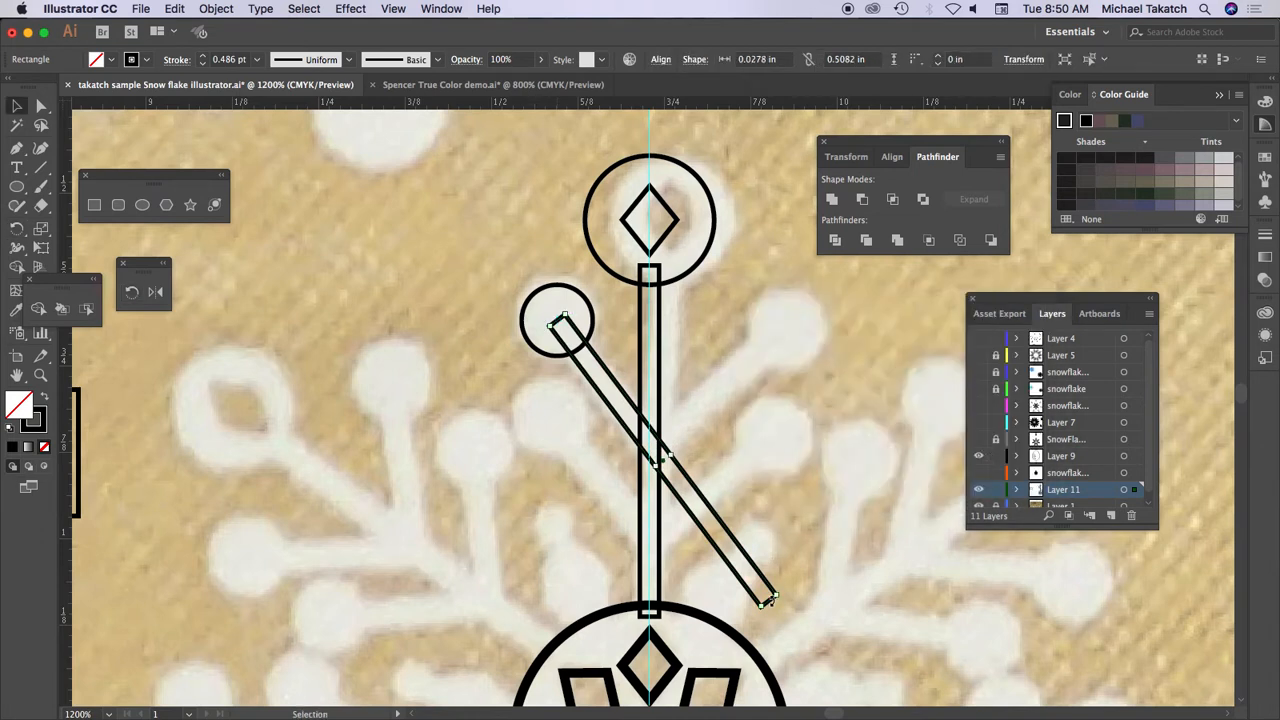
drag(778, 596, 668, 458)
drag(651, 440, 652, 437)
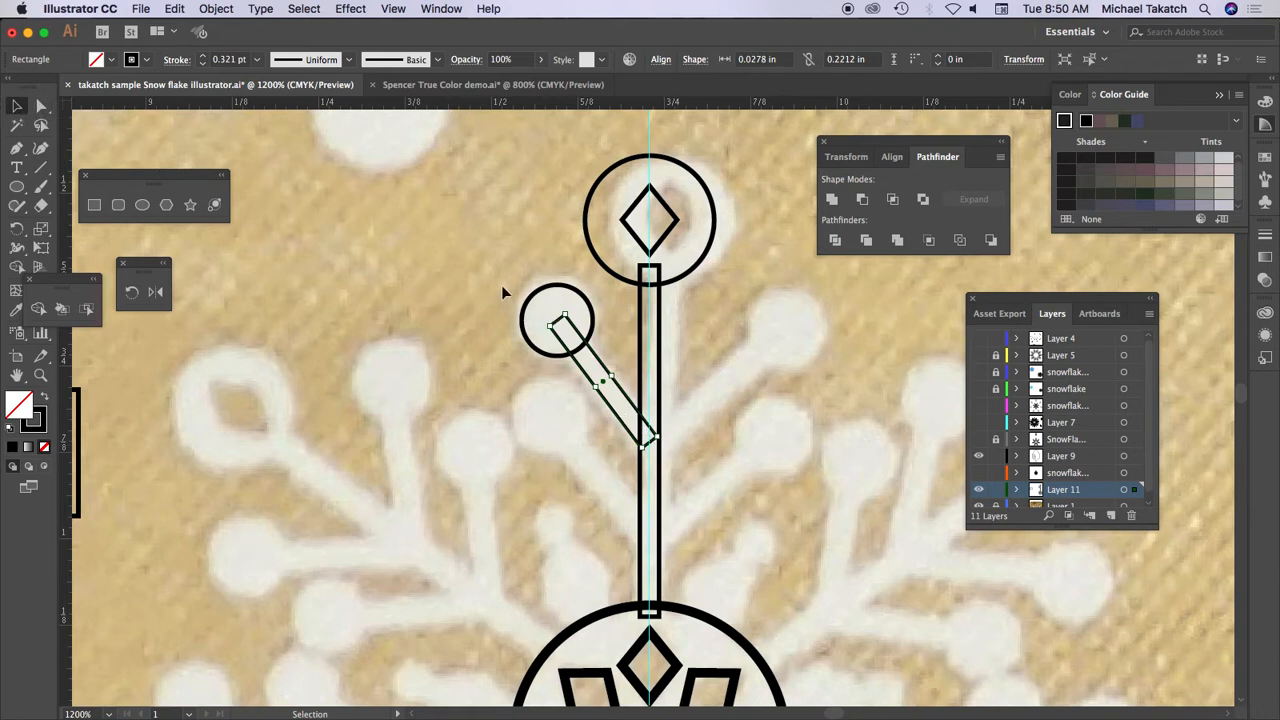
drag(503, 287, 590, 436)
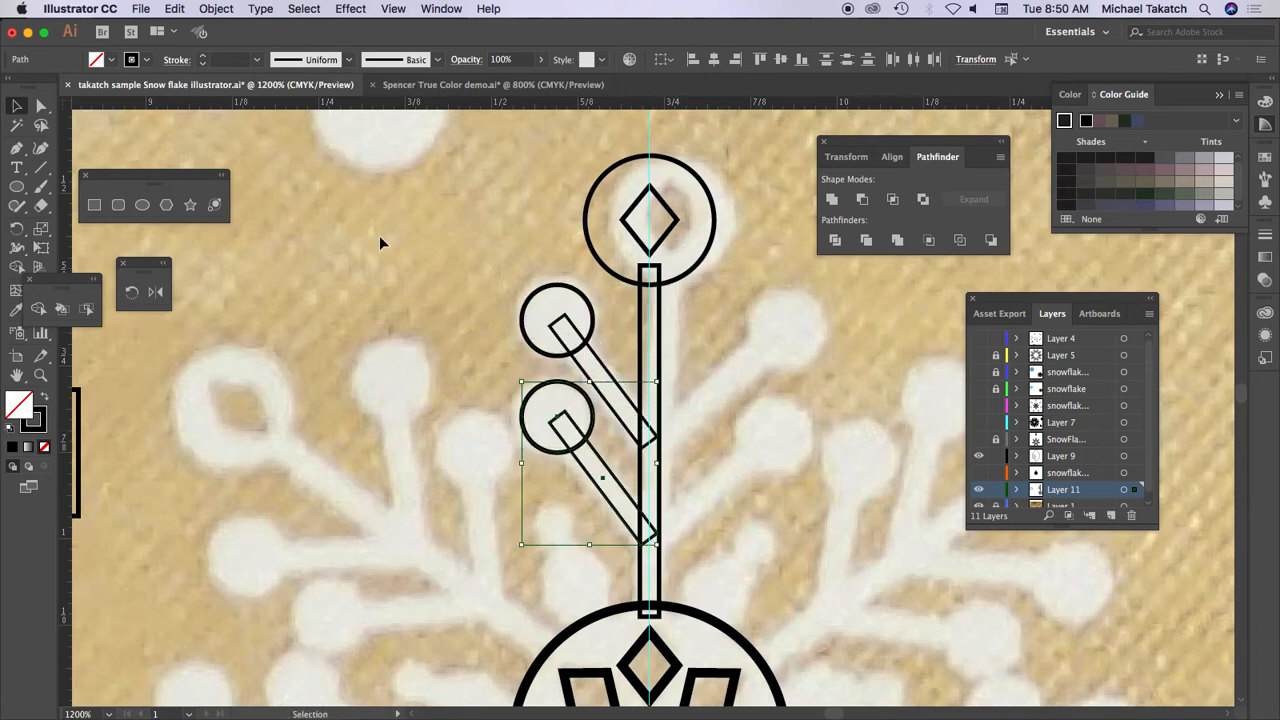
click(40, 125)
mouse_move(537, 268)
mouse_down()
mouse_move(544, 446)
mouse_move(587, 498)
mouse_move(611, 471)
mouse_move(606, 326)
mouse_move(588, 290)
mouse_move(545, 270)
mouse_up()
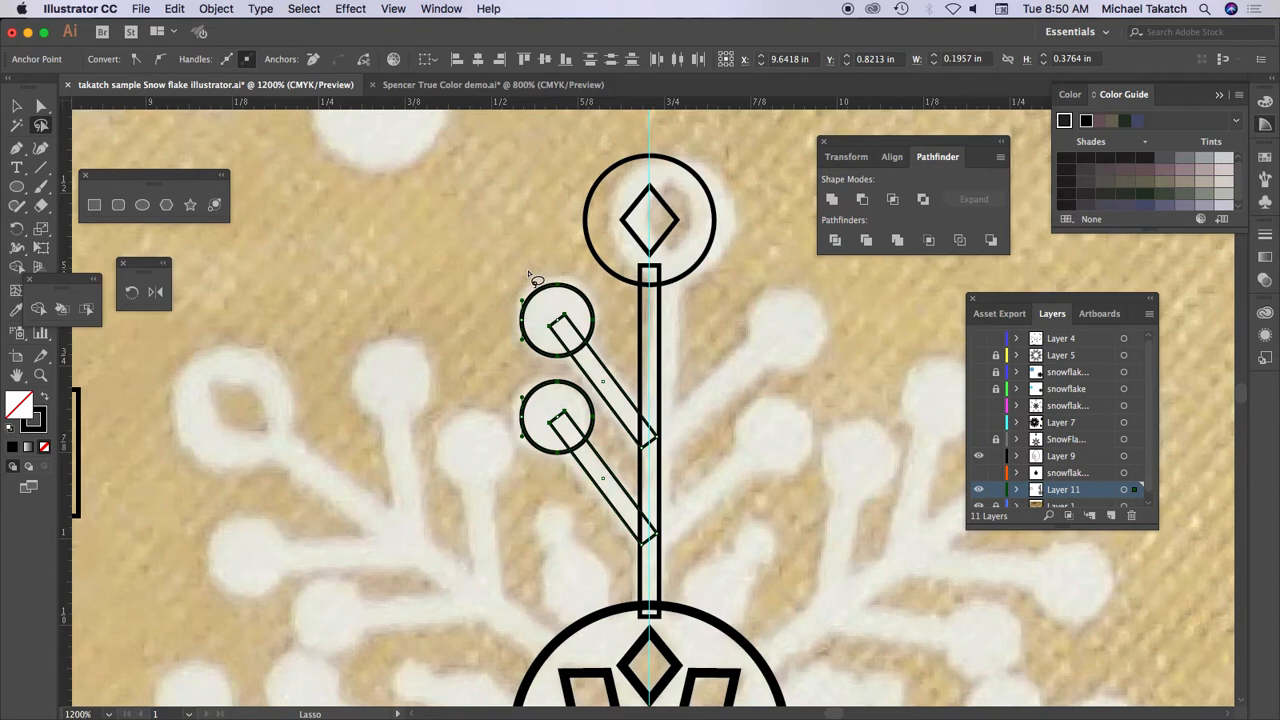
click(16, 108)
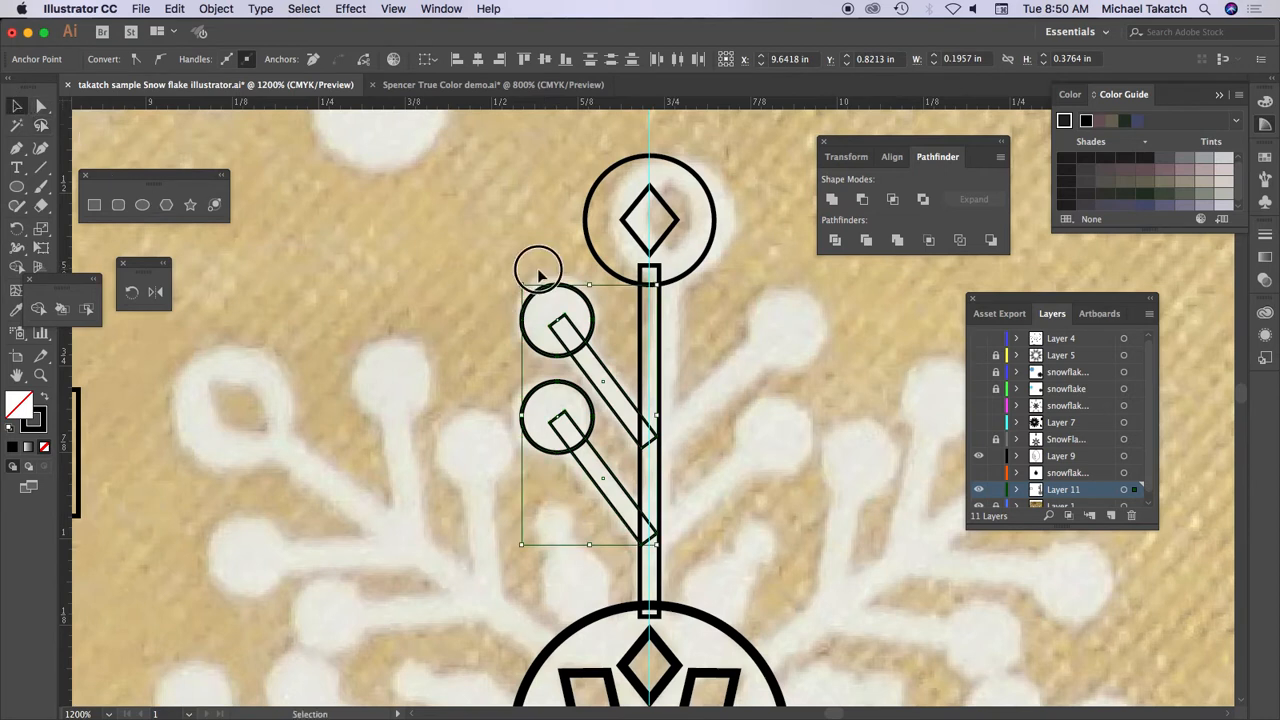
click(534, 268)
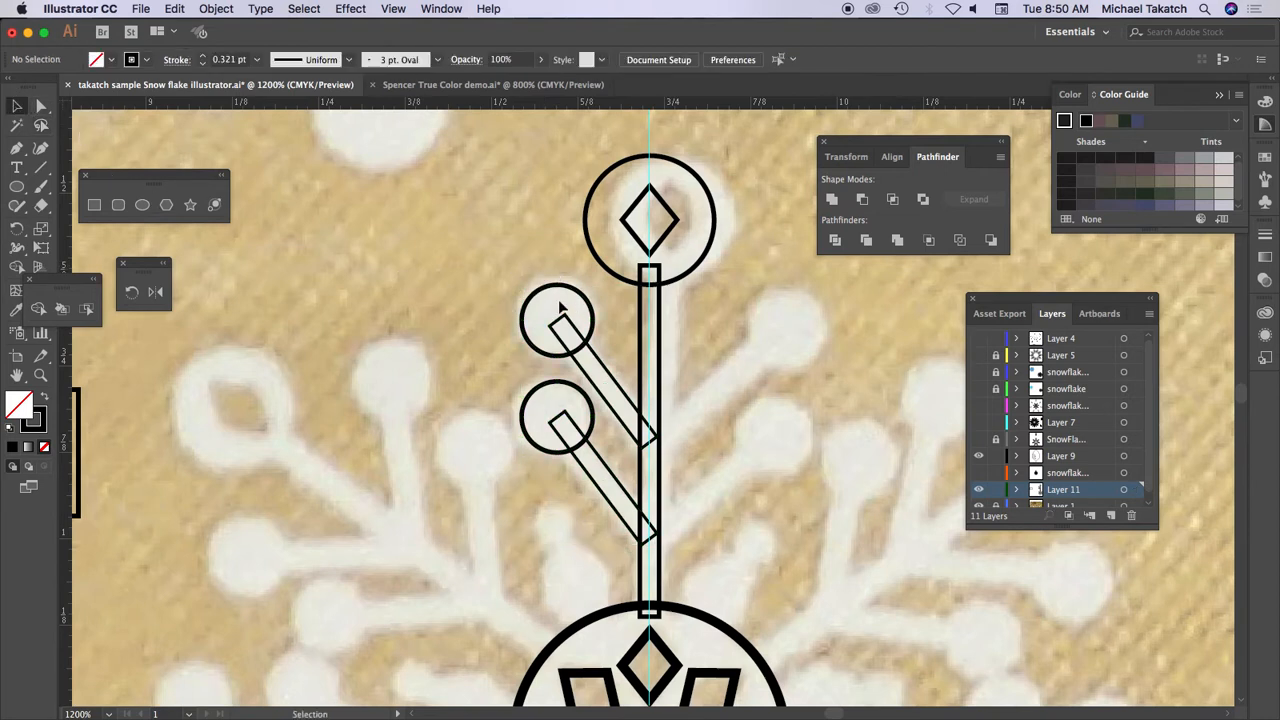
- Reflect a copy of the two left branches and their circles vertically across the vertical guide
click(596, 485)
click(155, 291)
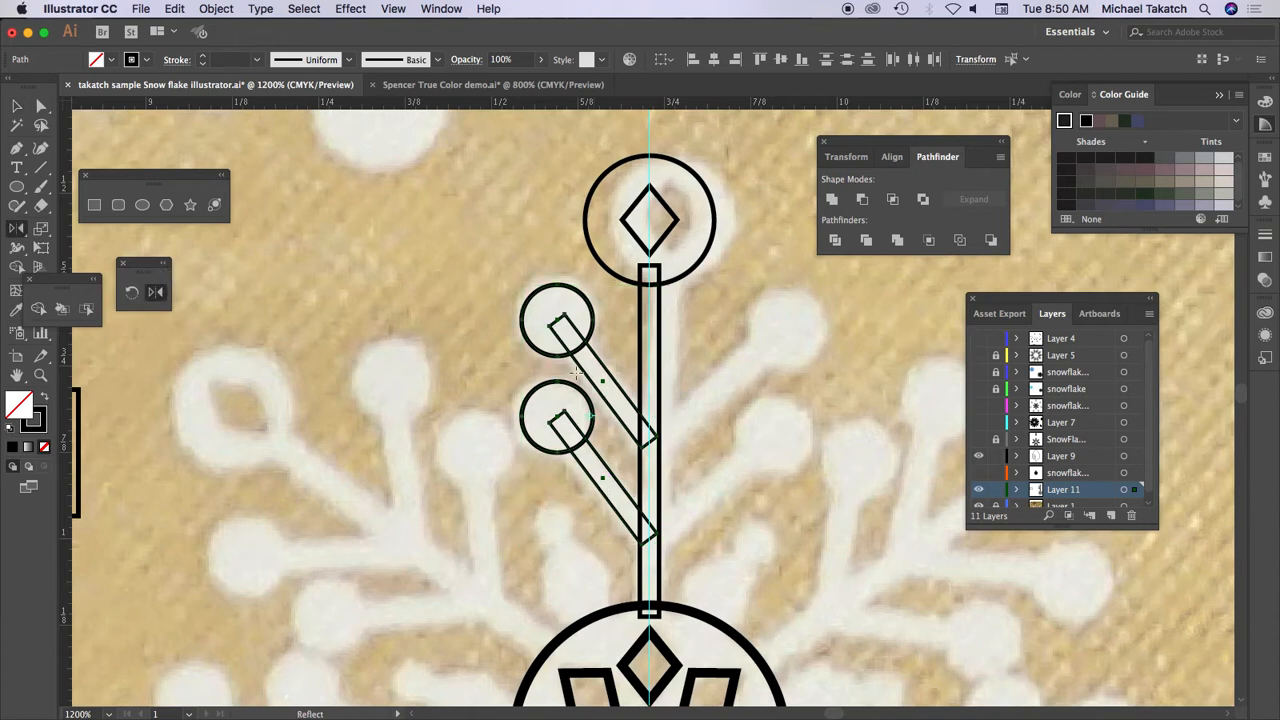
alt+click(650, 378)
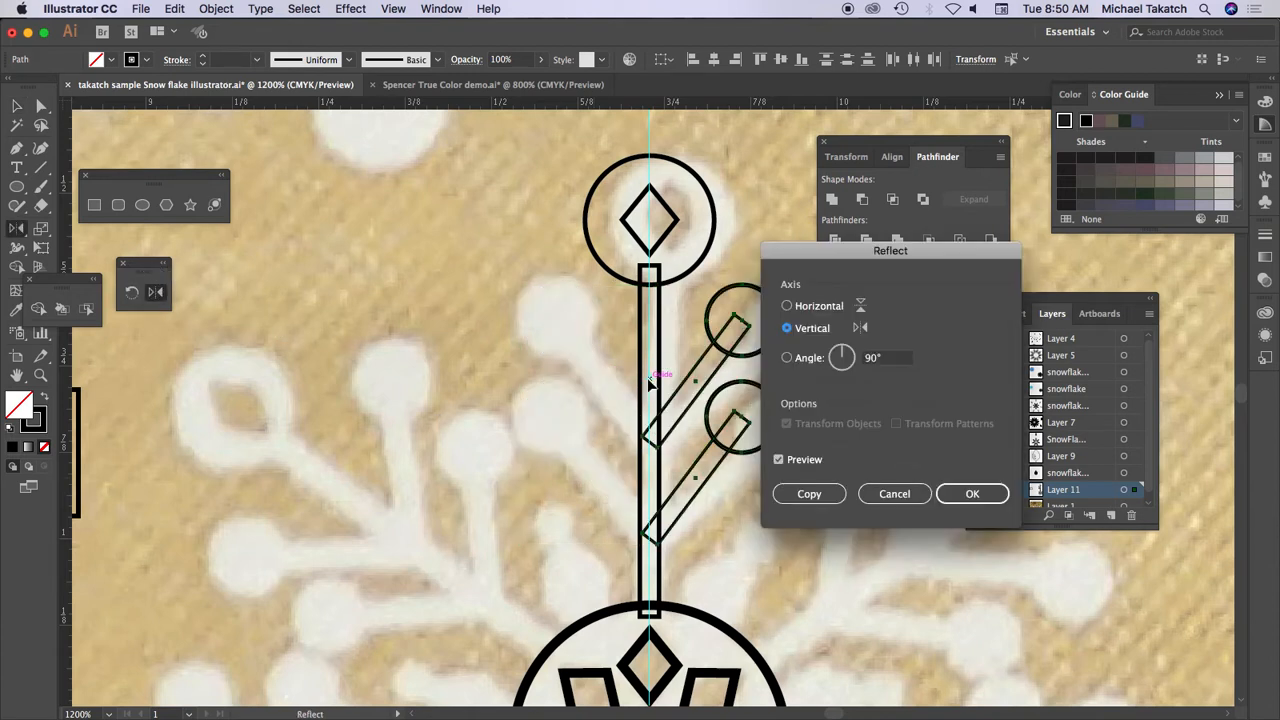
click(806, 493)
key(v)
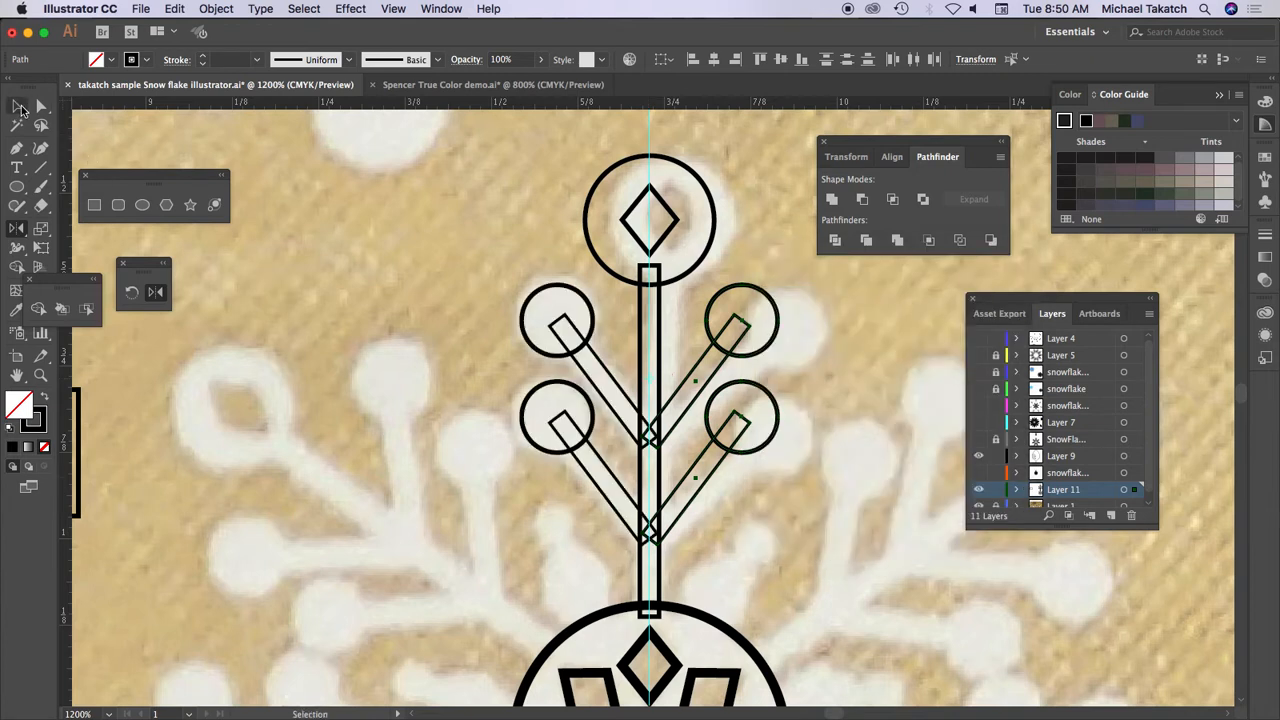
- Try to unite all the arm's shapes, including the tip diamond, into one outline
click(559, 255)
drag(559, 255, 758, 541)
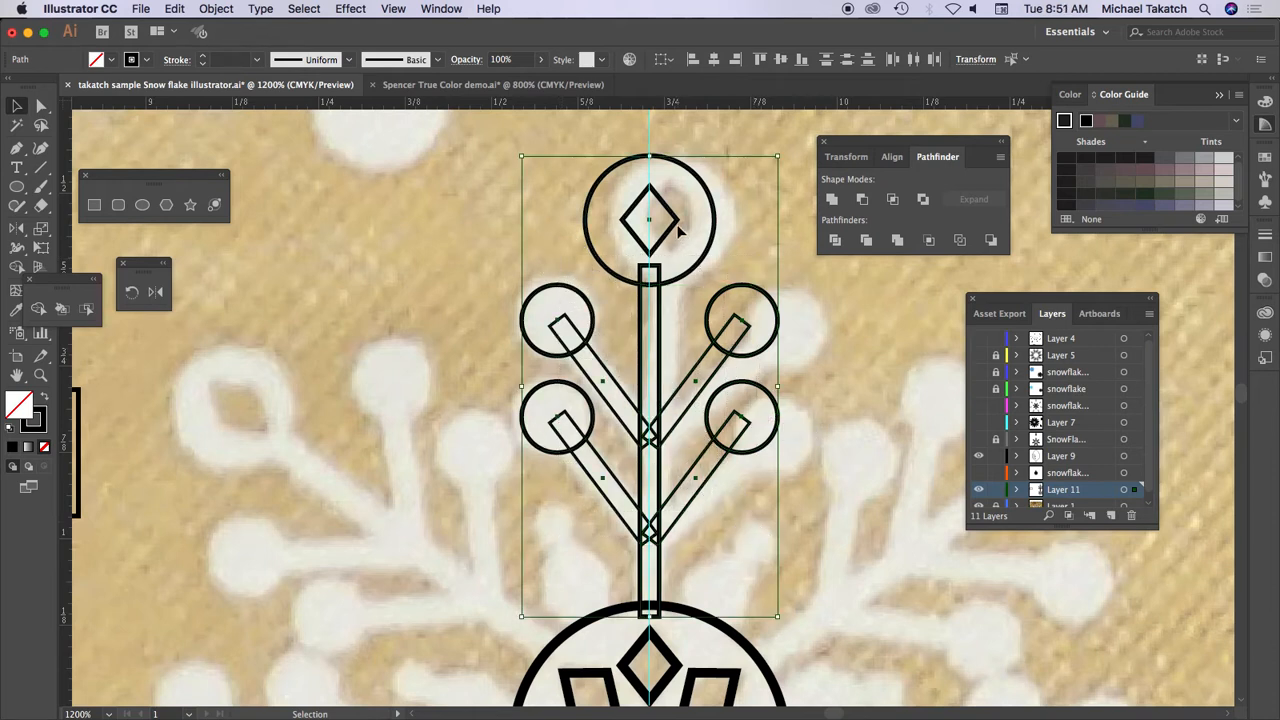
click(833, 201)
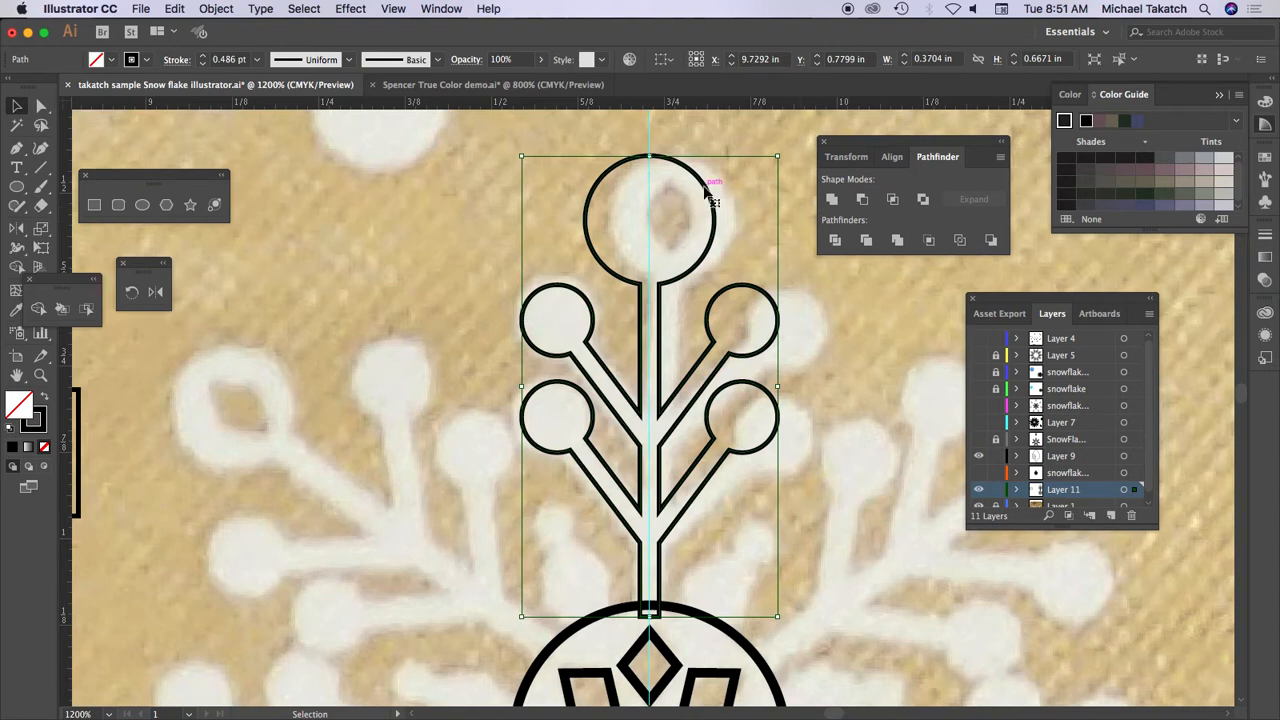
key(super+z)
click(575, 256)
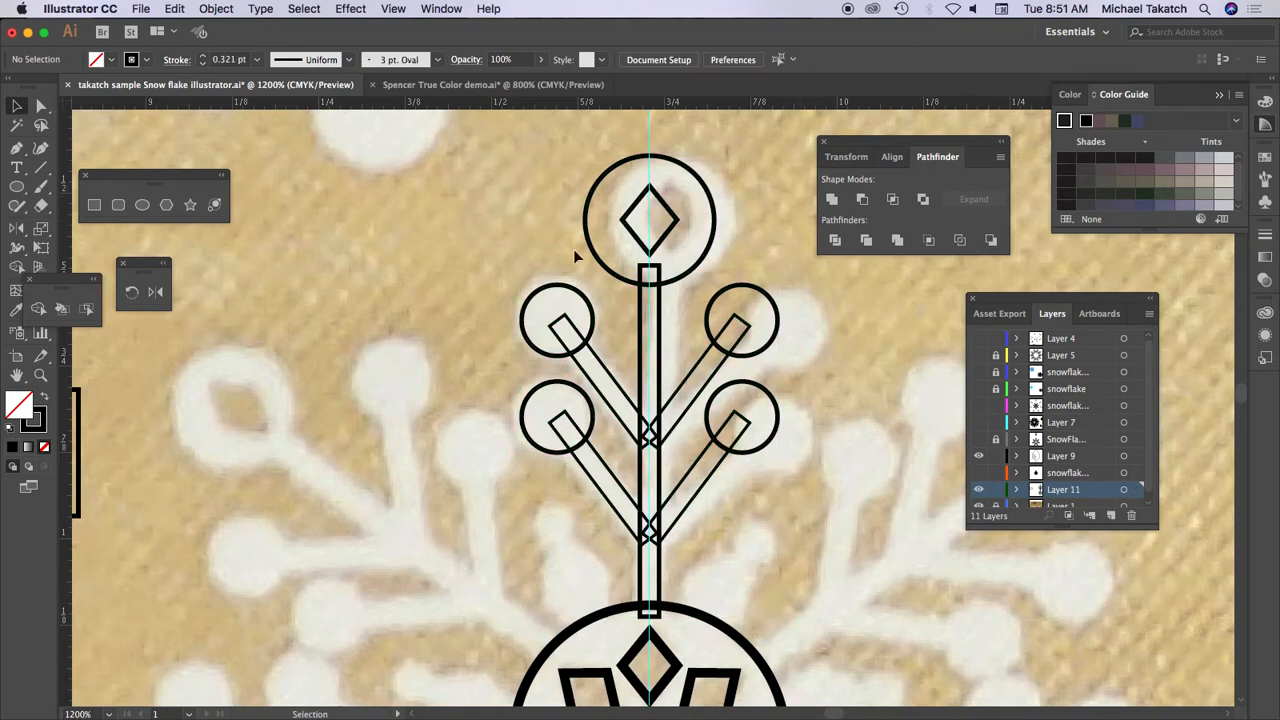
- Unite the tip circle, stem and four branches with their circles into one outlined shape, leaving the diamond separate
drag(560, 240, 598, 488)
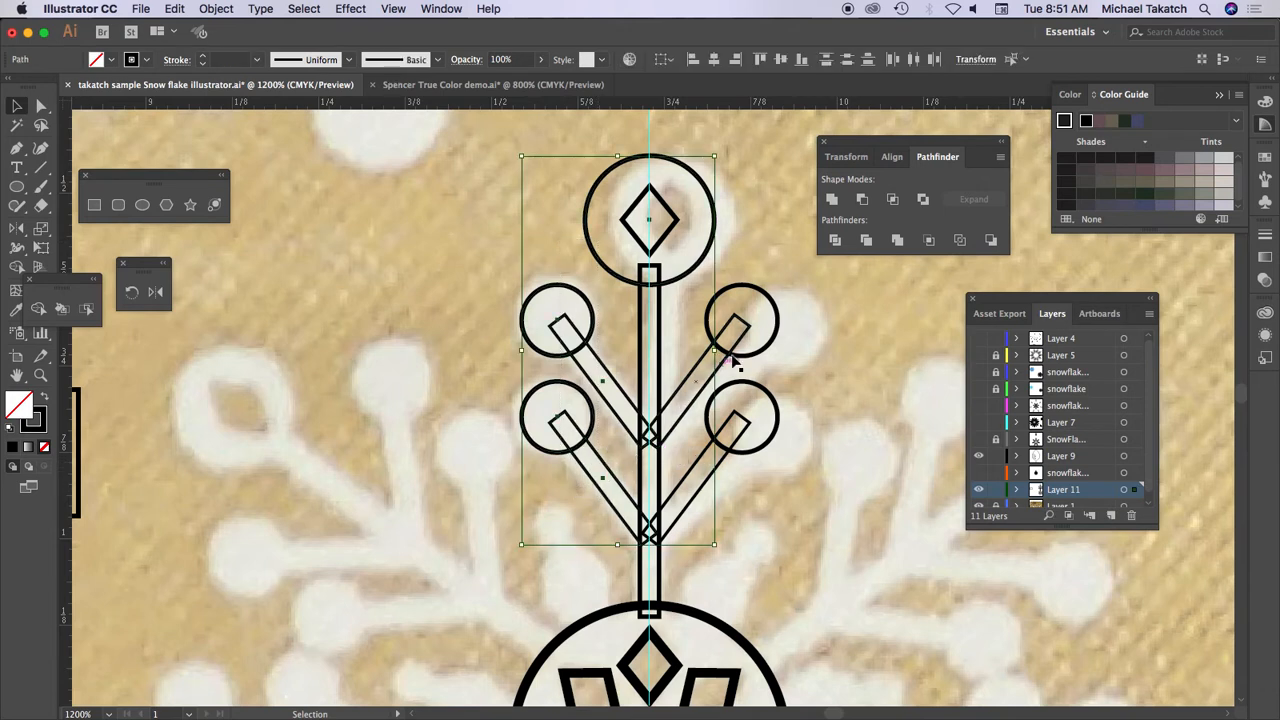
drag(806, 297, 706, 500)
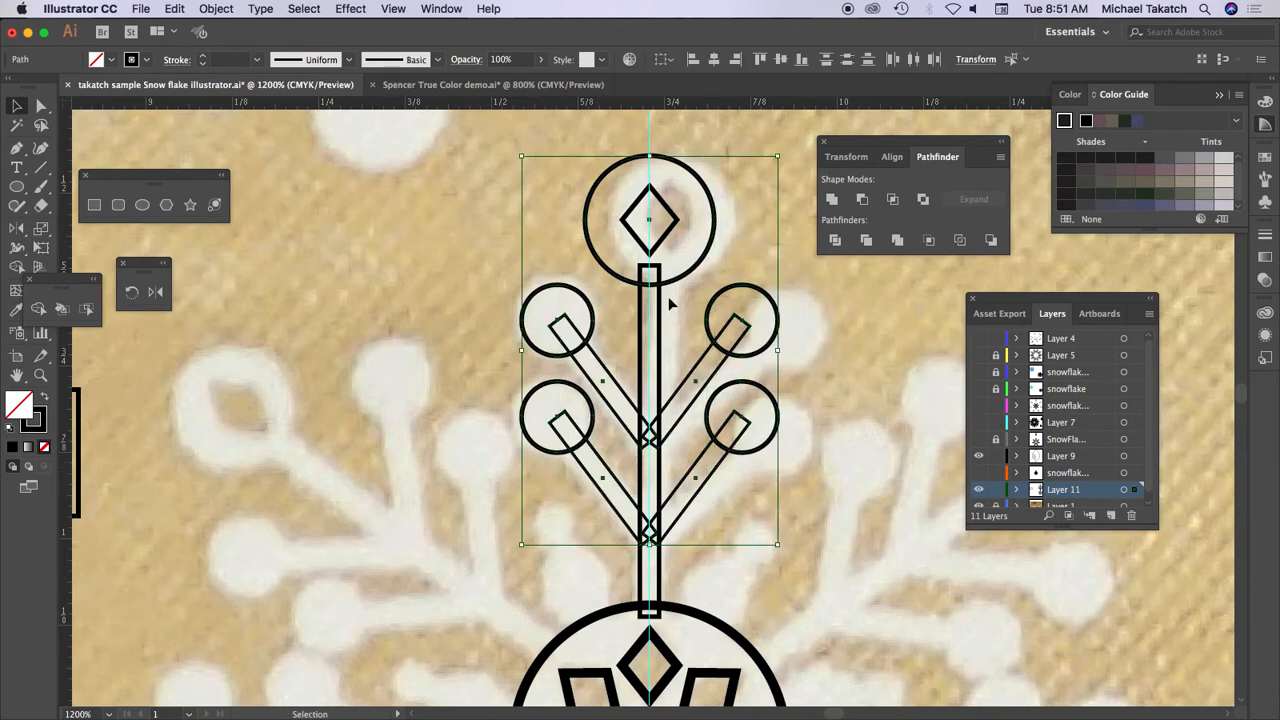
drag(702, 256, 626, 309)
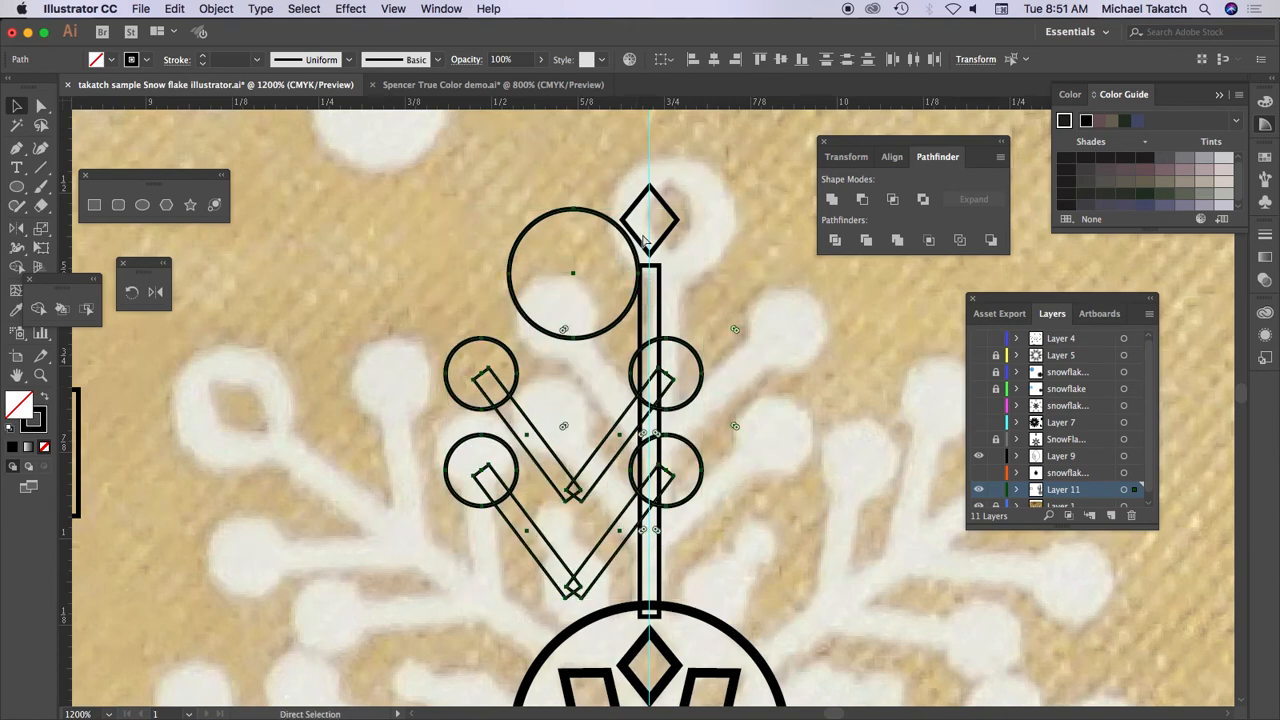
key(super+z)
shift+click(659, 314)
click(832, 200)
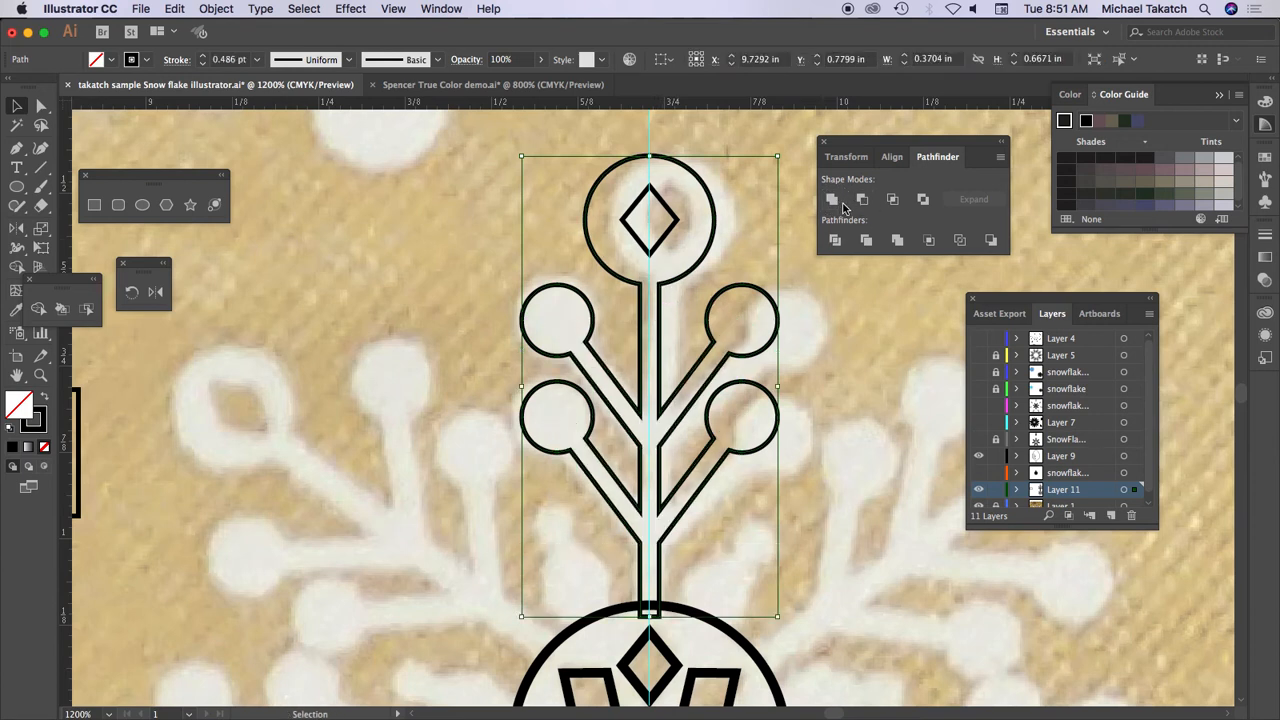
click(45, 399)
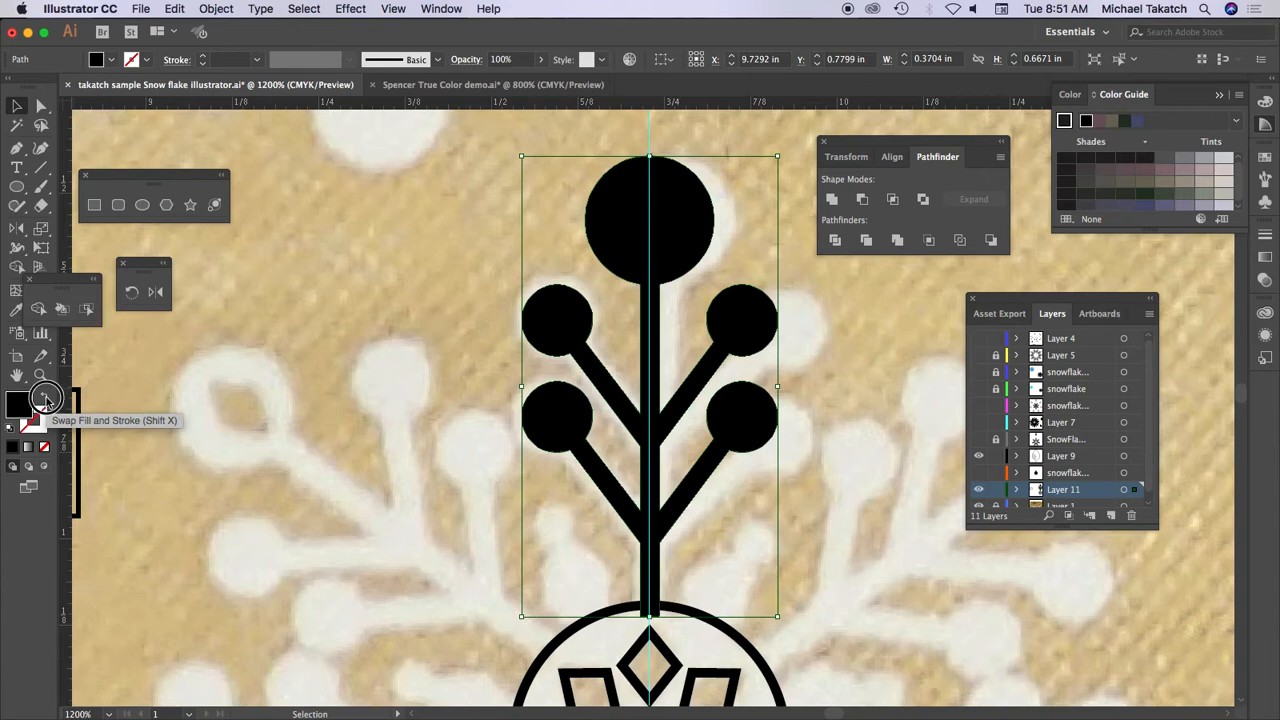
click(45, 399)
- Fill the tip diamond with mid grey and the united arm with a brownish grey
click(667, 240)
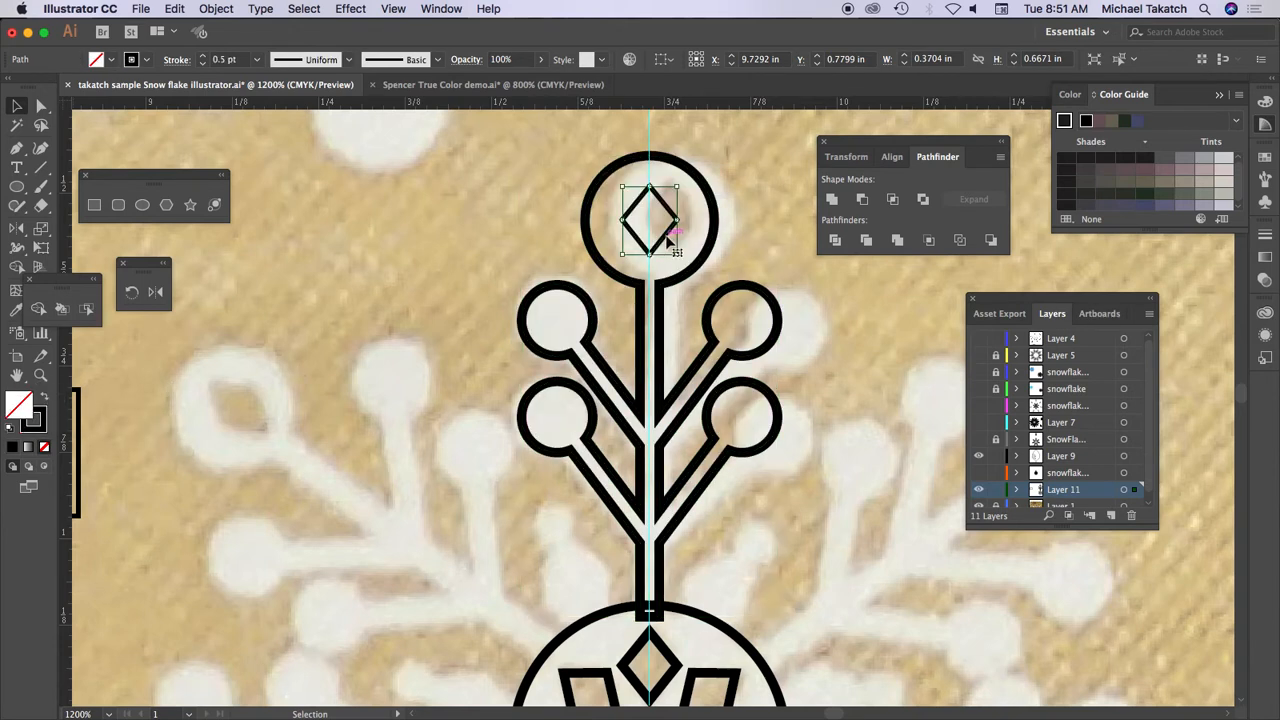
click(1184, 157)
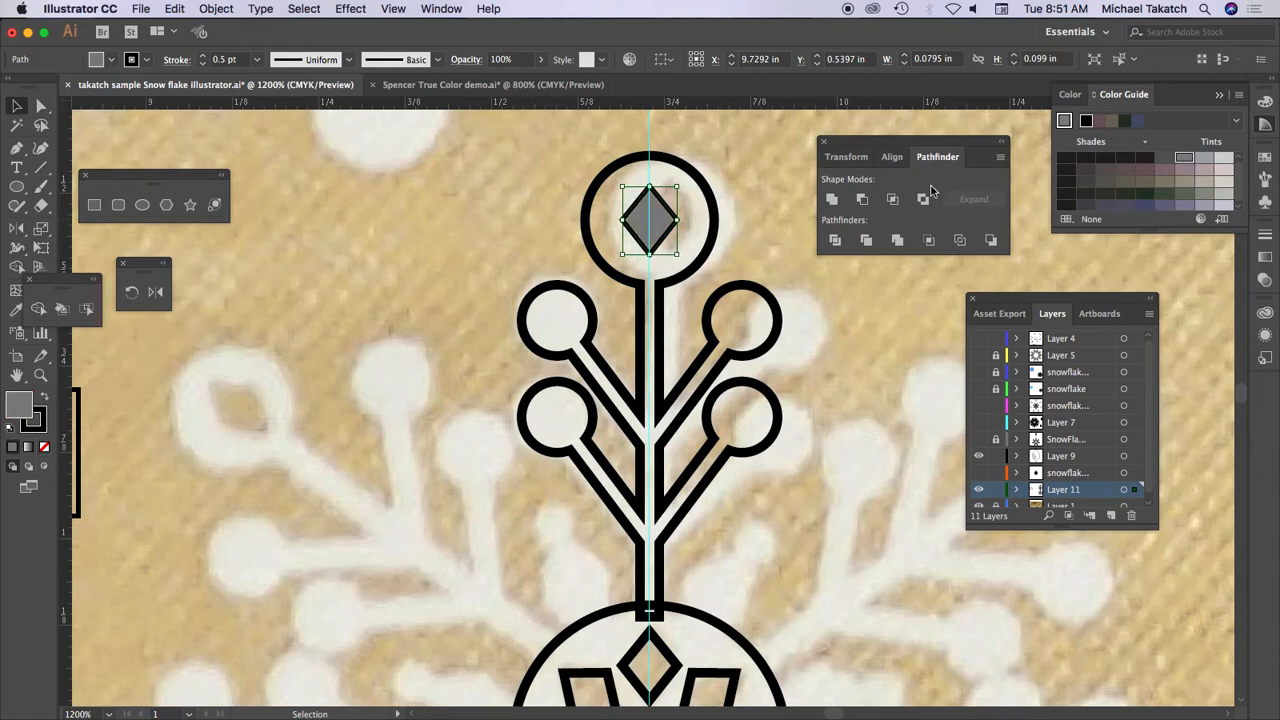
click(718, 217)
click(1163, 182)
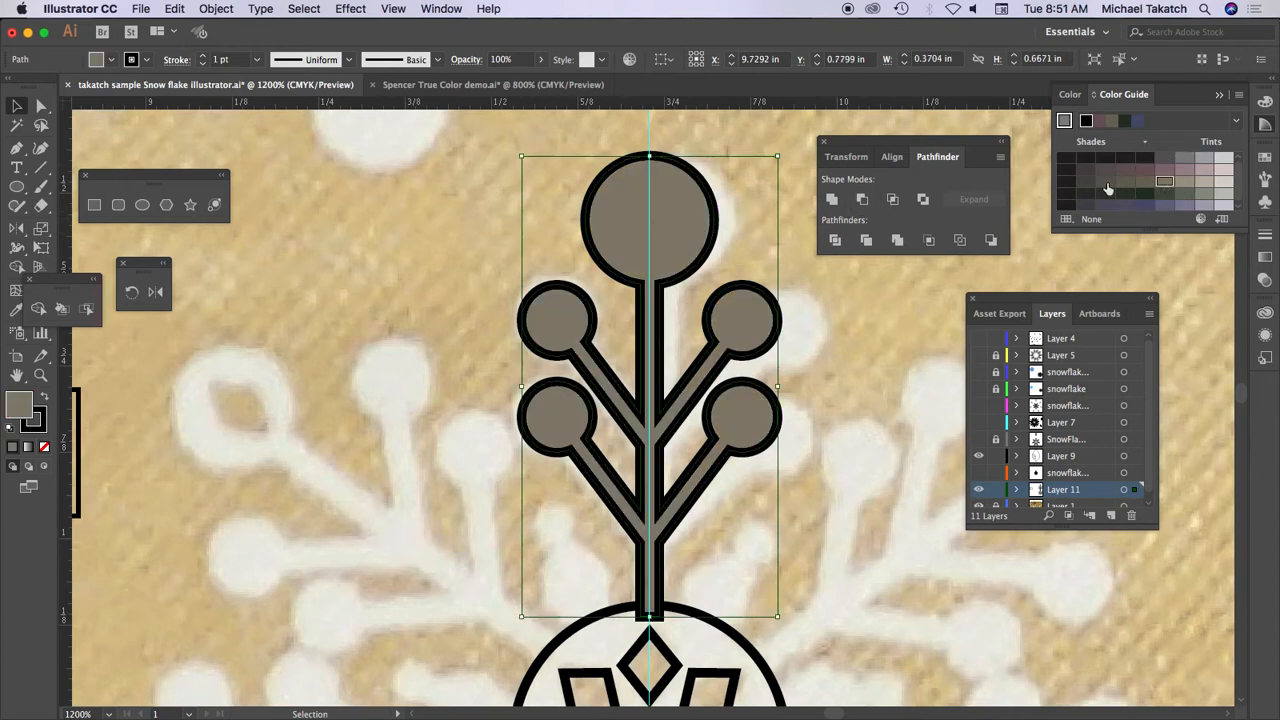
- Send the united arm one level backward and remove its fill
click(216, 9)
mouse_move(254, 44)
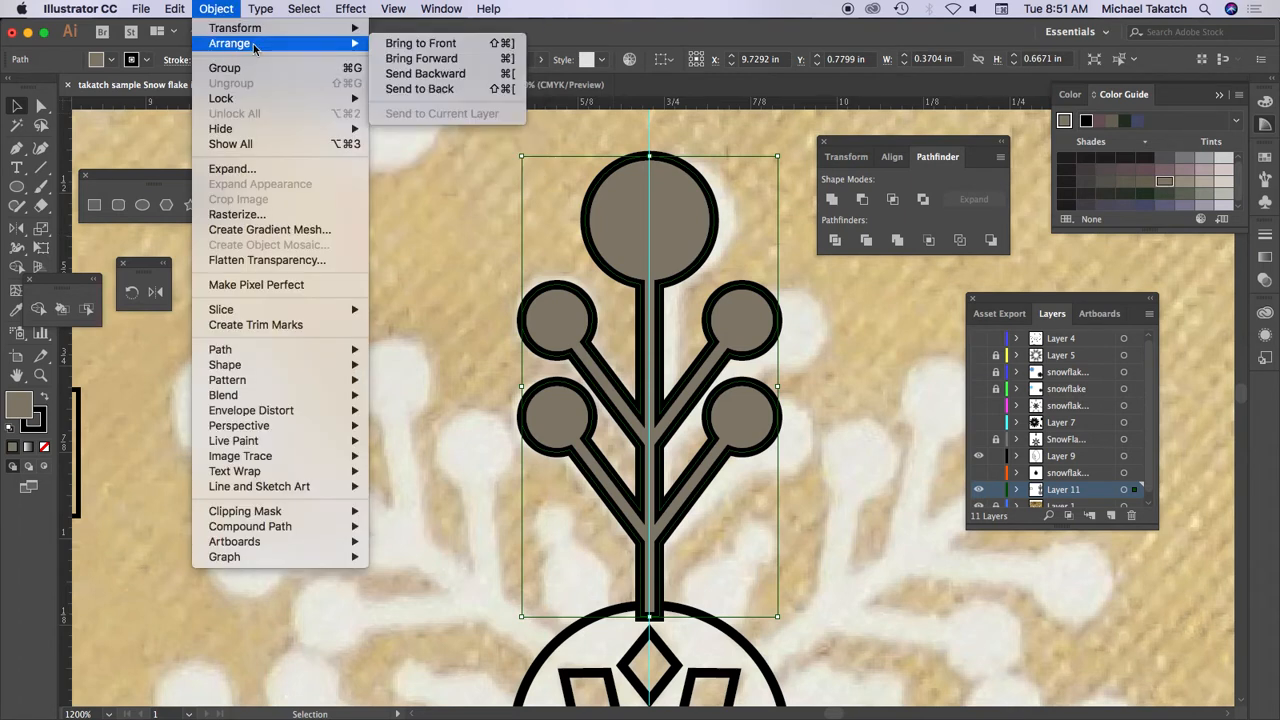
click(468, 76)
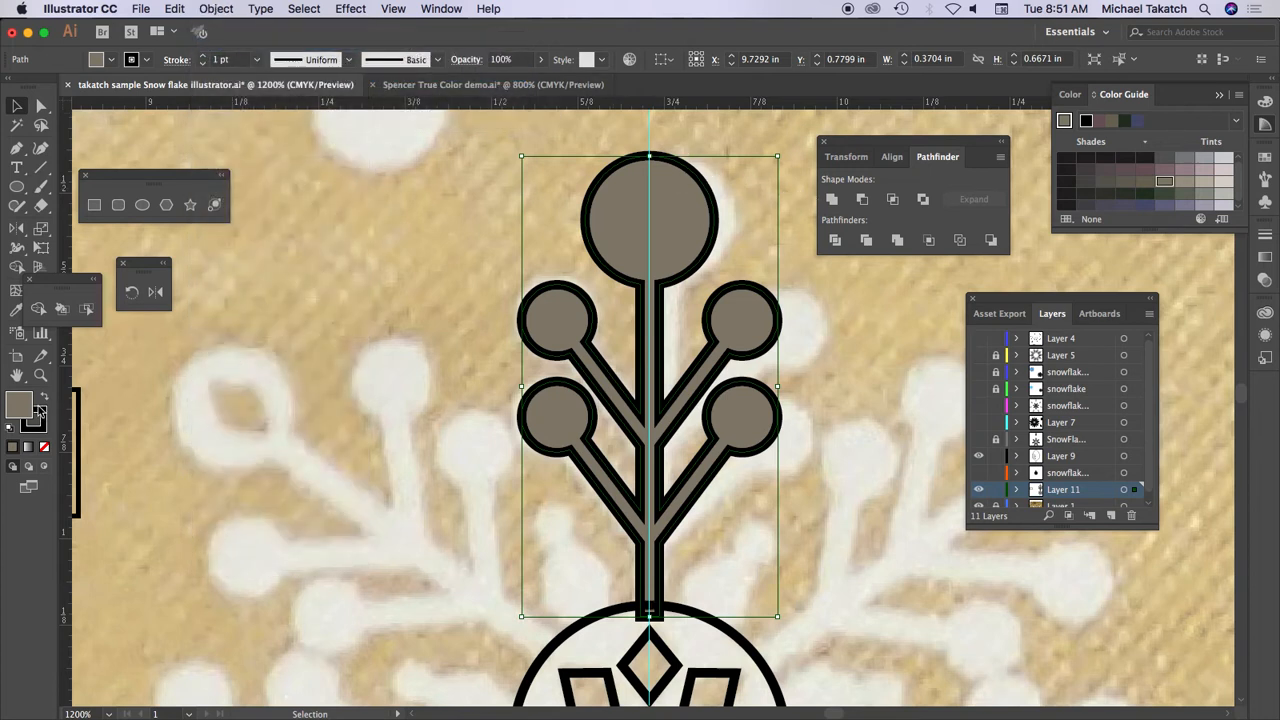
click(44, 446)
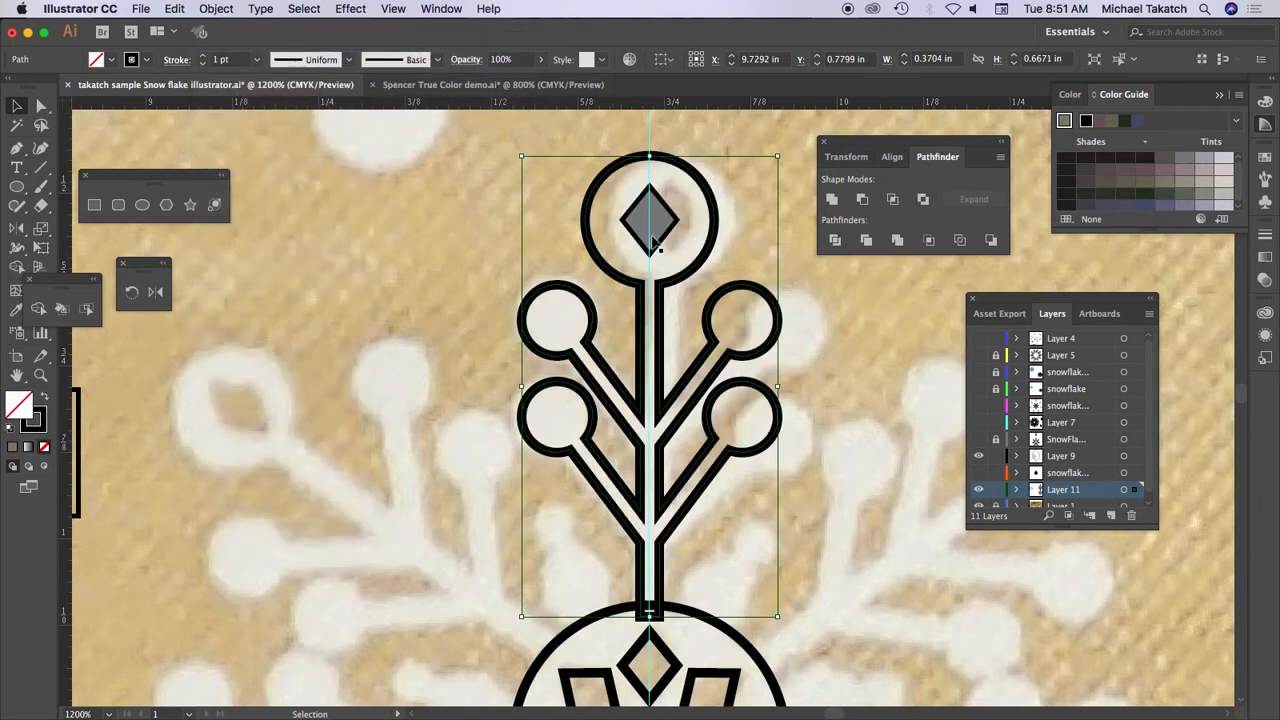
- Bring the tip diamond to the front and subtract it from the united arm
click(668, 216)
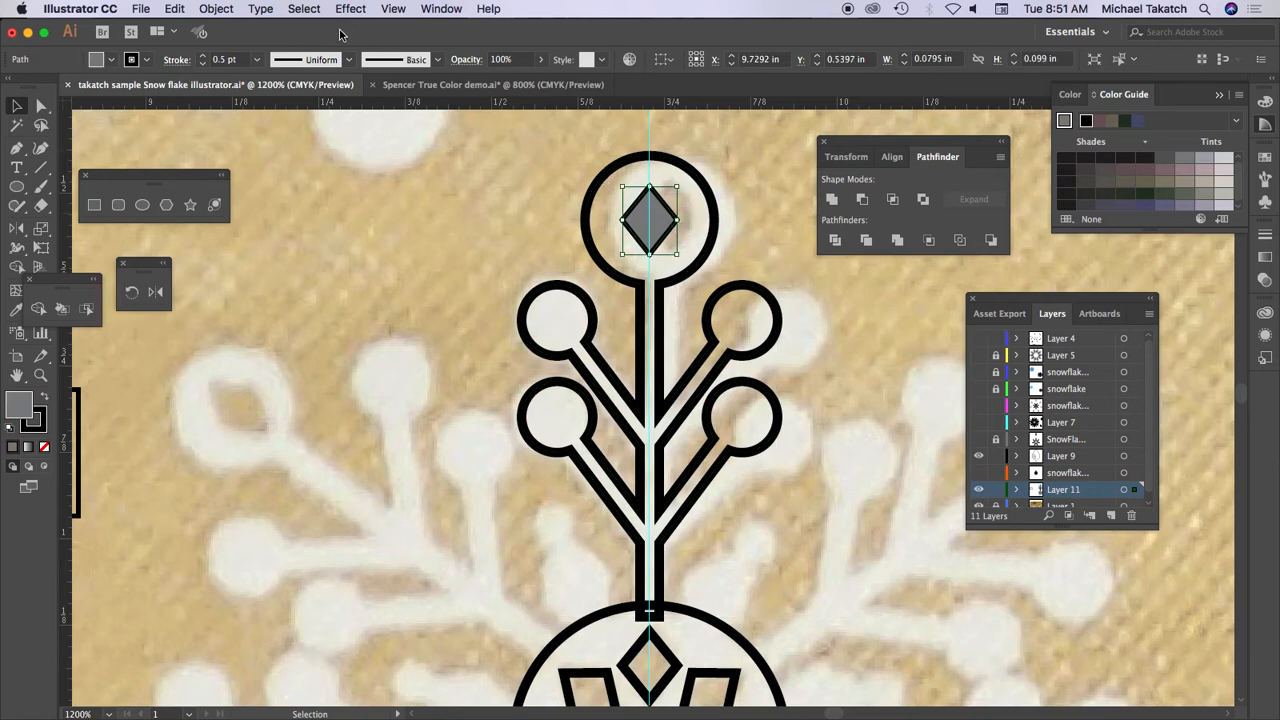
click(217, 9)
mouse_move(231, 44)
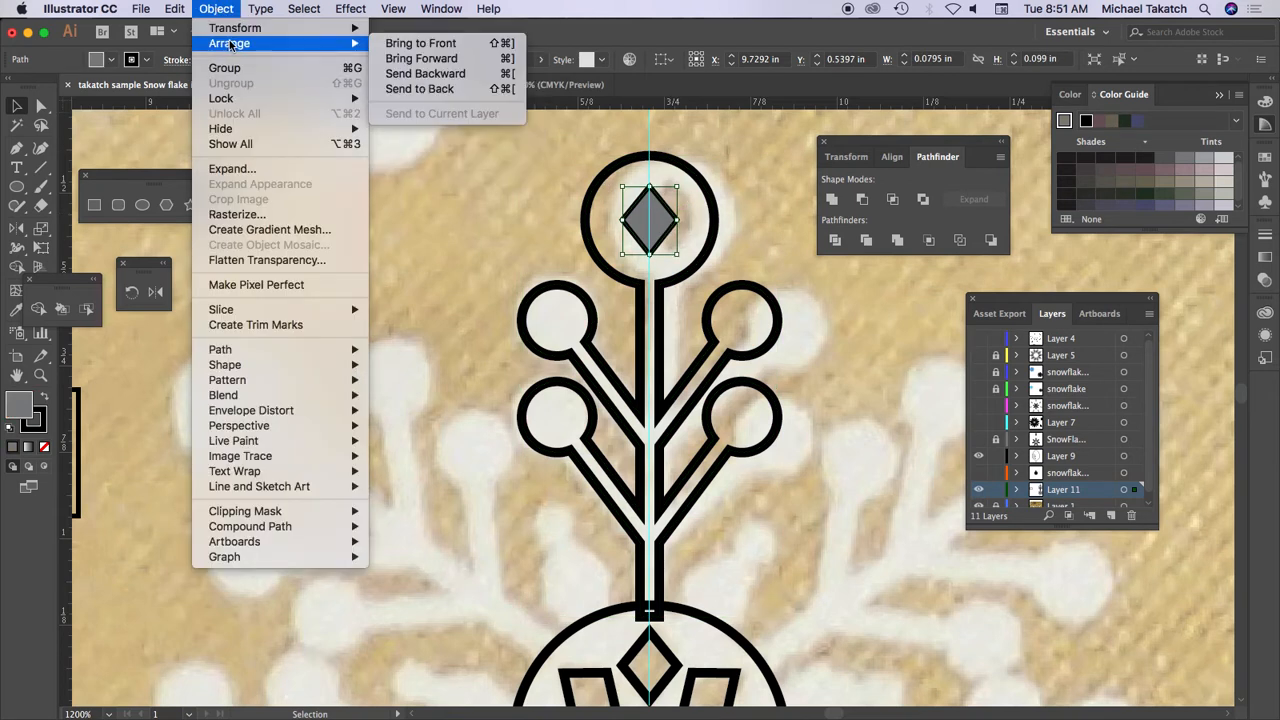
click(432, 46)
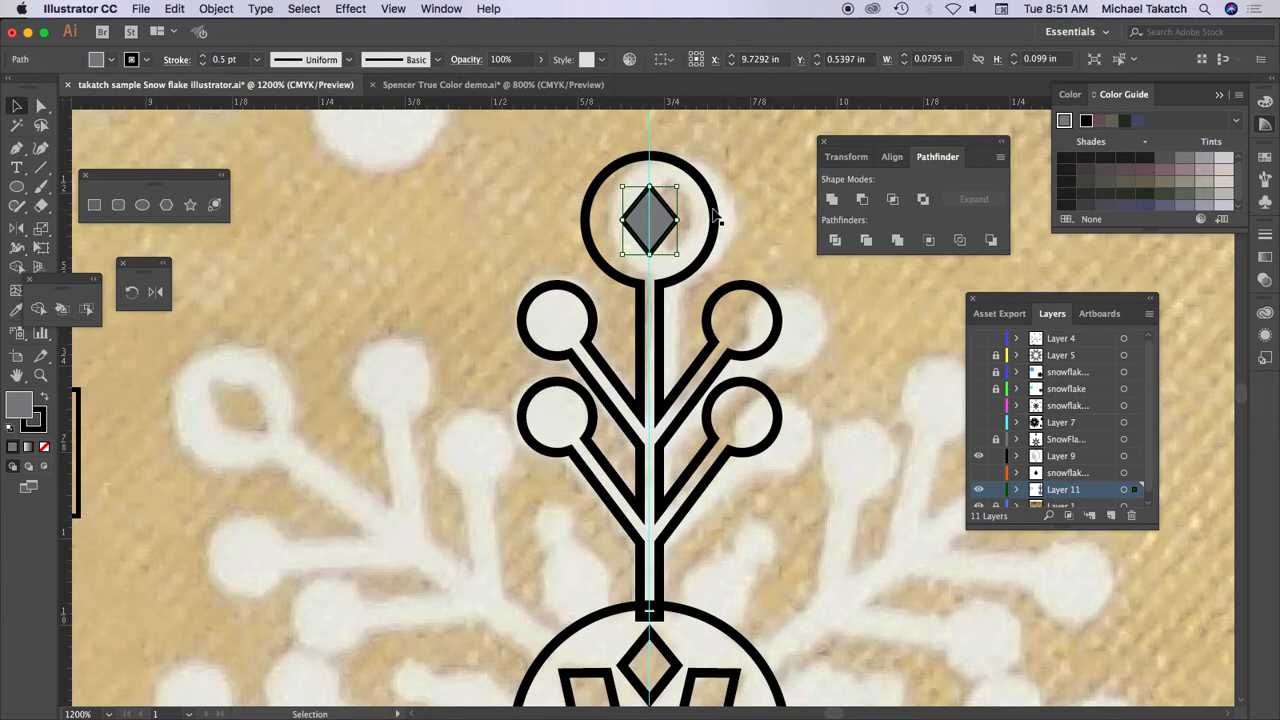
shift+click(716, 213)
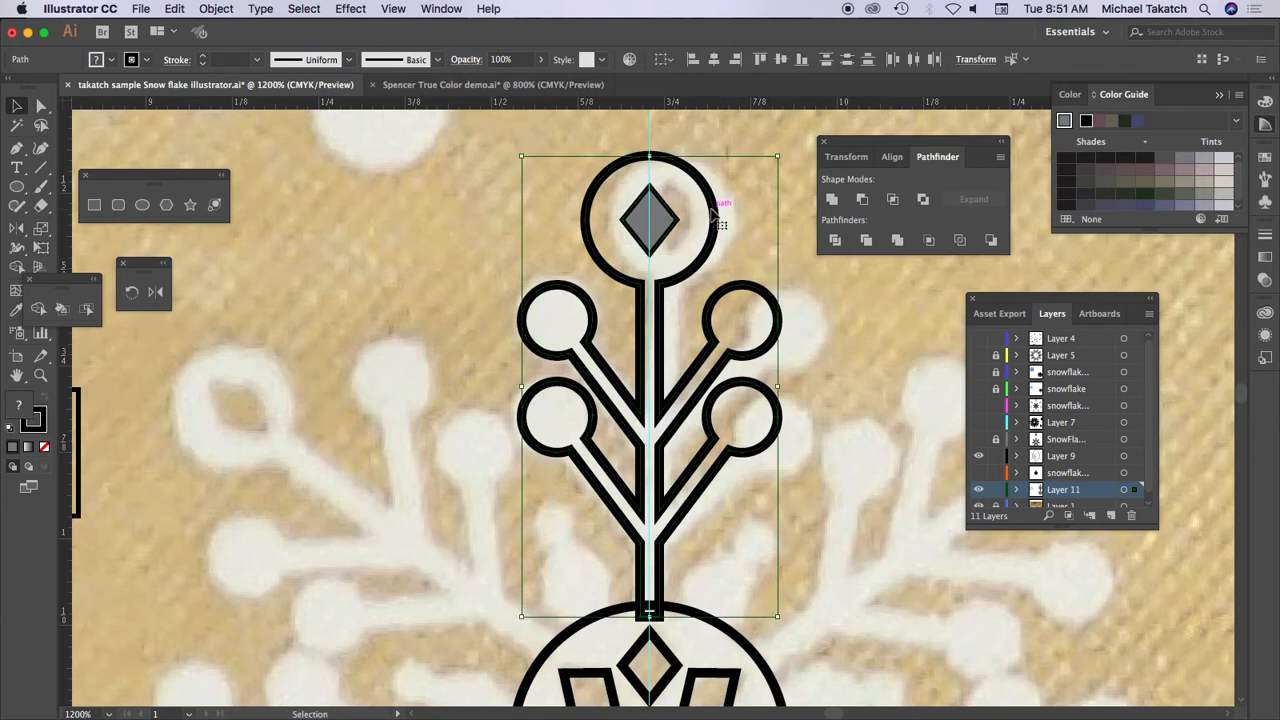
click(862, 199)
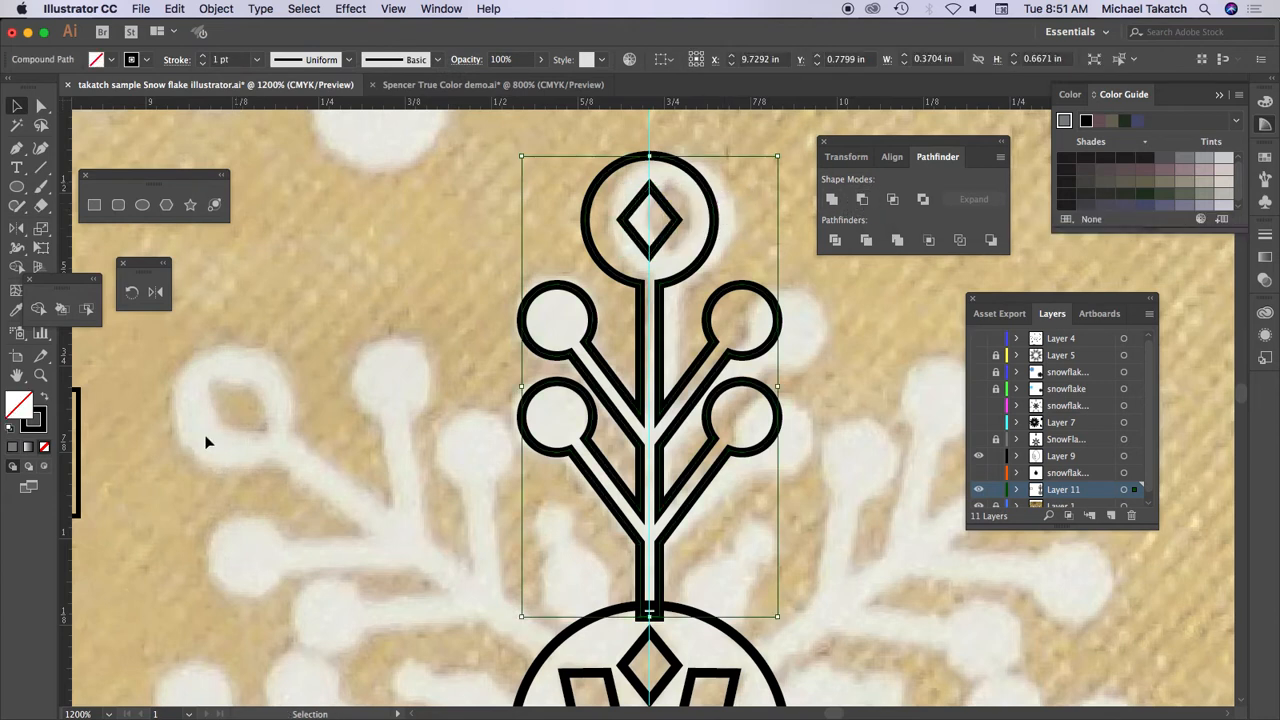
click(45, 400)
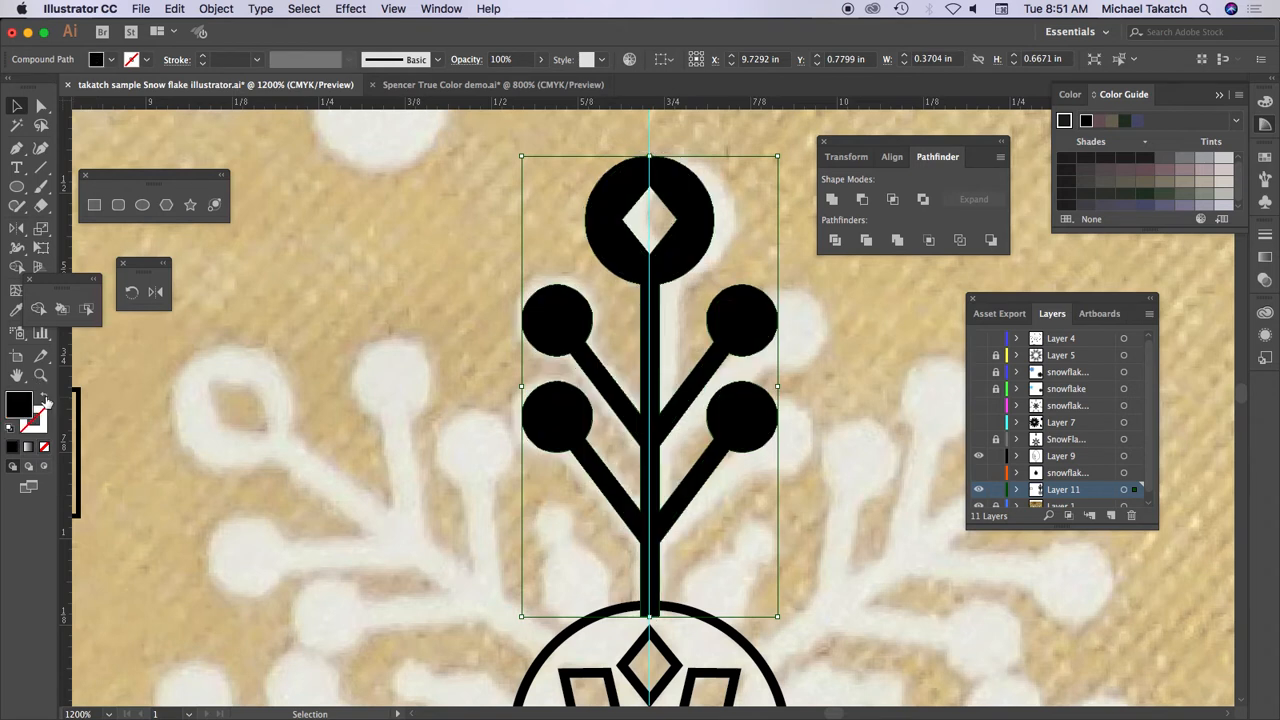
click(45, 400)
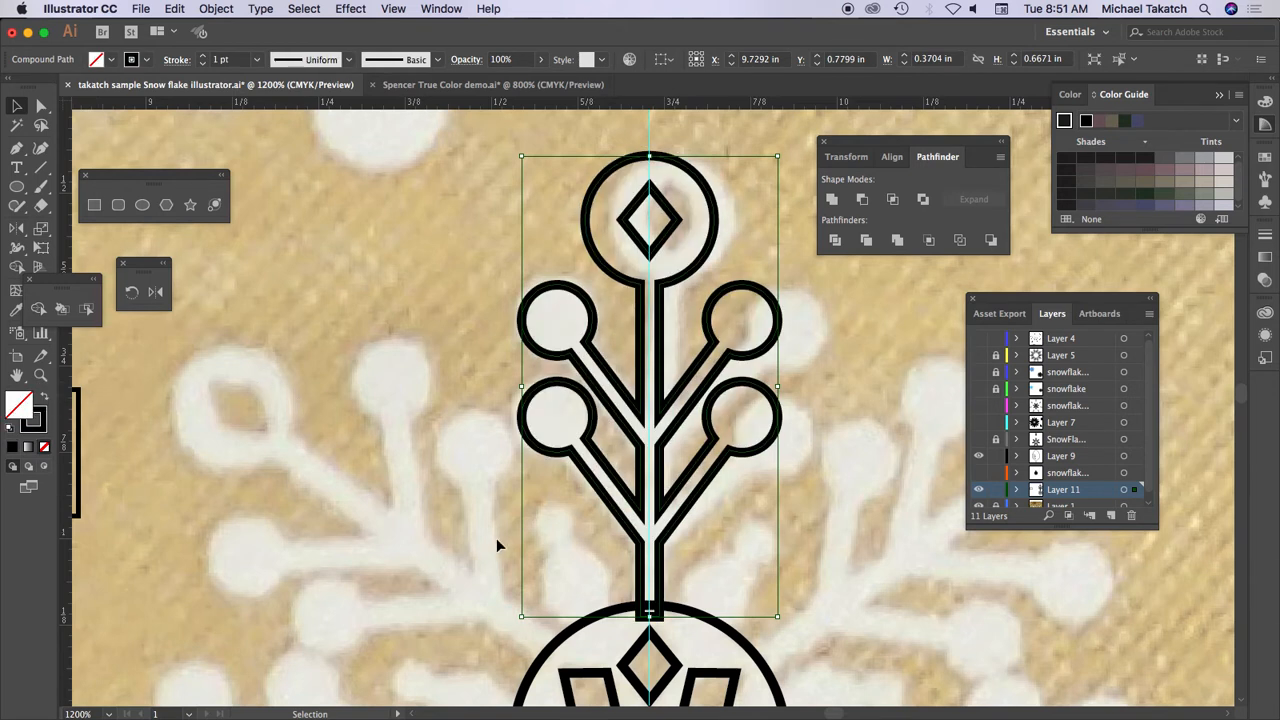
- Rotate a copy of the arm by 360/7 degrees around the guide intersection at the centre of the snowflake
key(super+minus)
key(super+minus)
drag(603, 560, 561, 425)
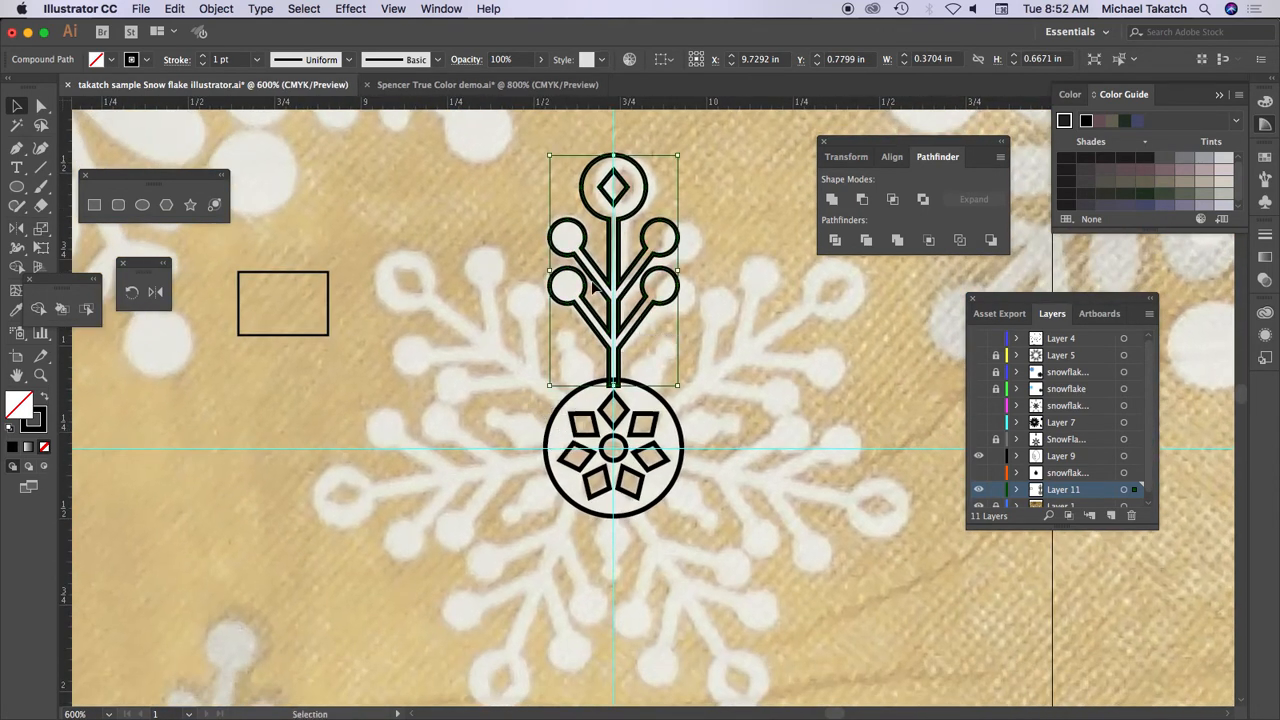
click(131, 291)
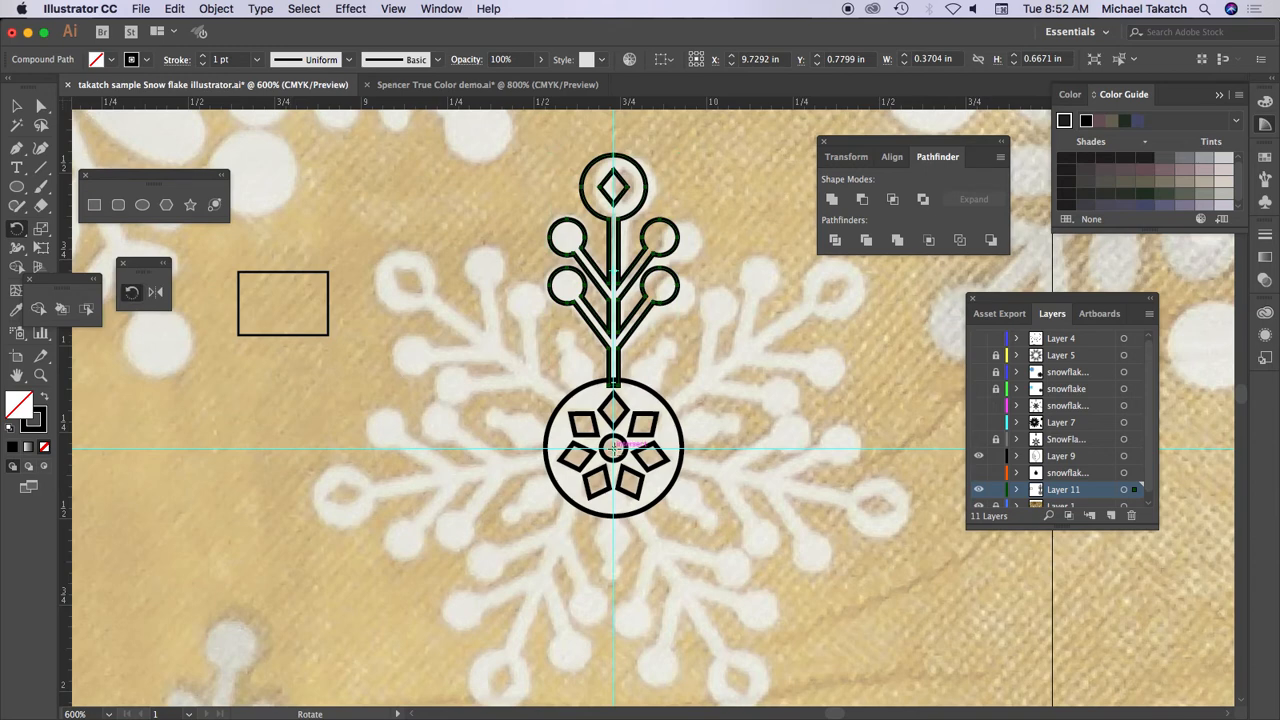
alt+click(613, 448)
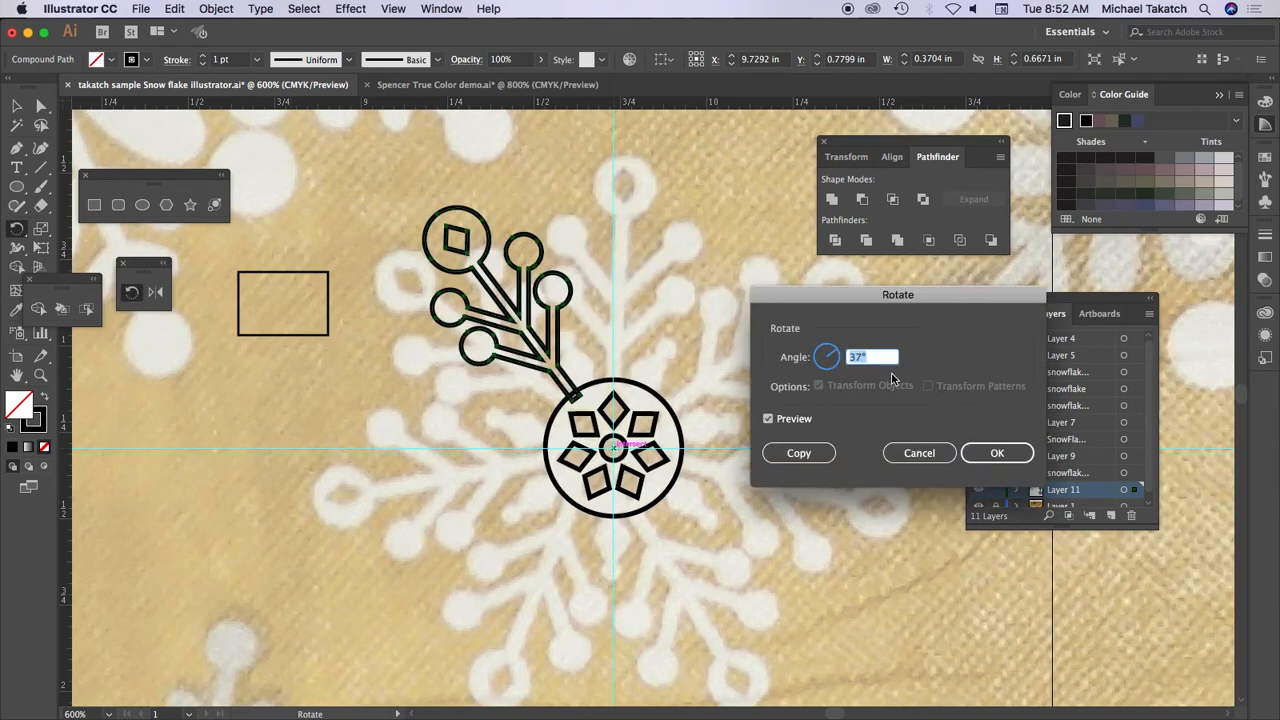
text(360/7)
click(769, 419)
click(769, 419)
click(795, 452)
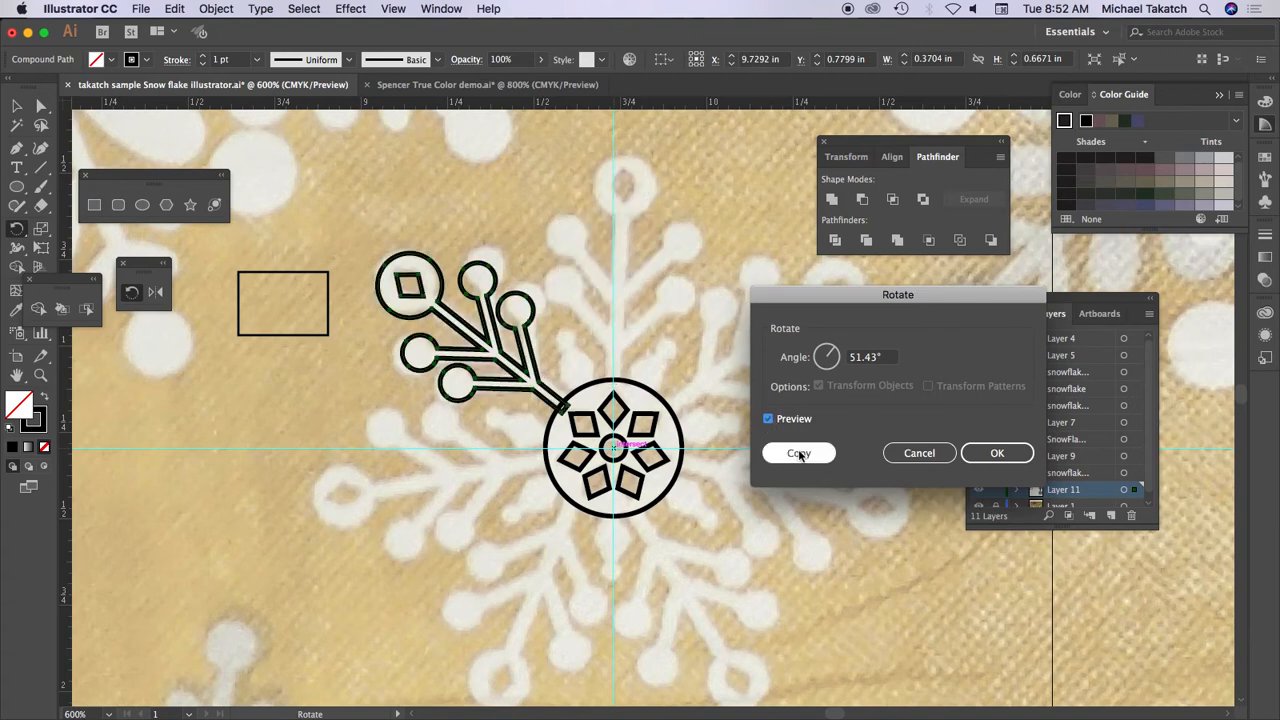
key(v)
- Repeat the rotated copy five more times to complete the ring of seven arms
key(super+d)
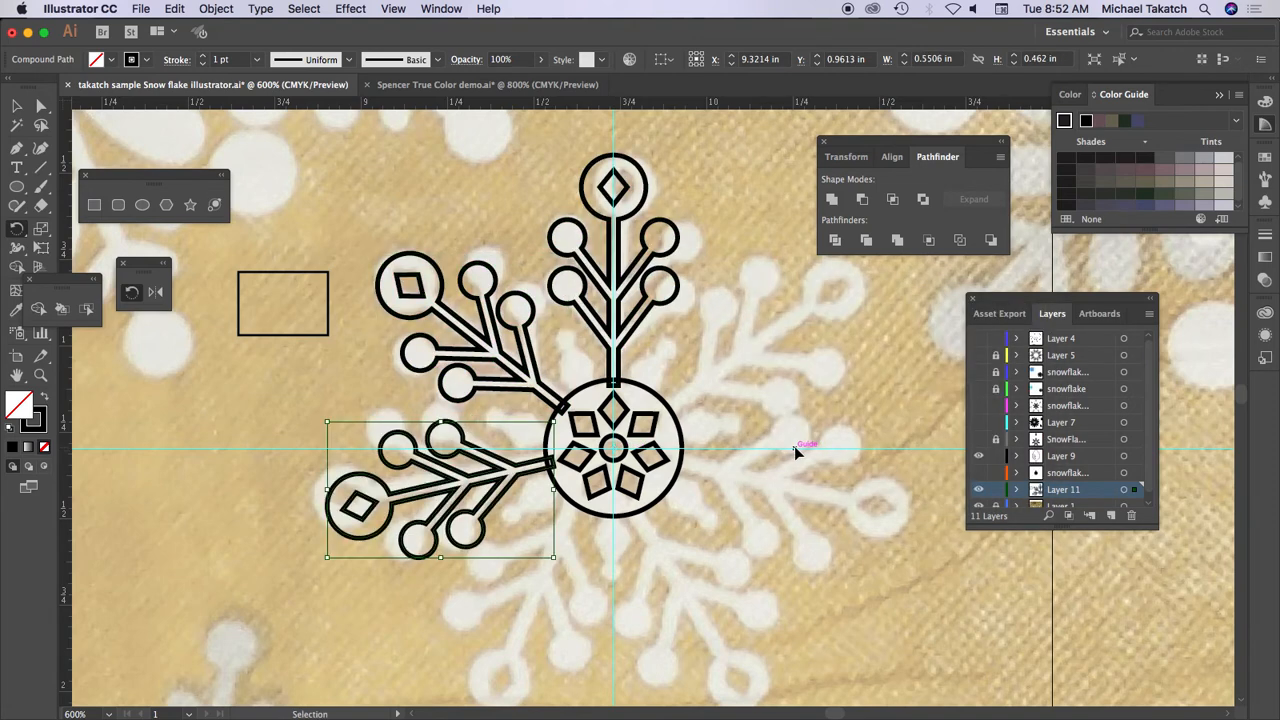
key(super+d)
key(super+d)
key(super+d)
key(super+d)
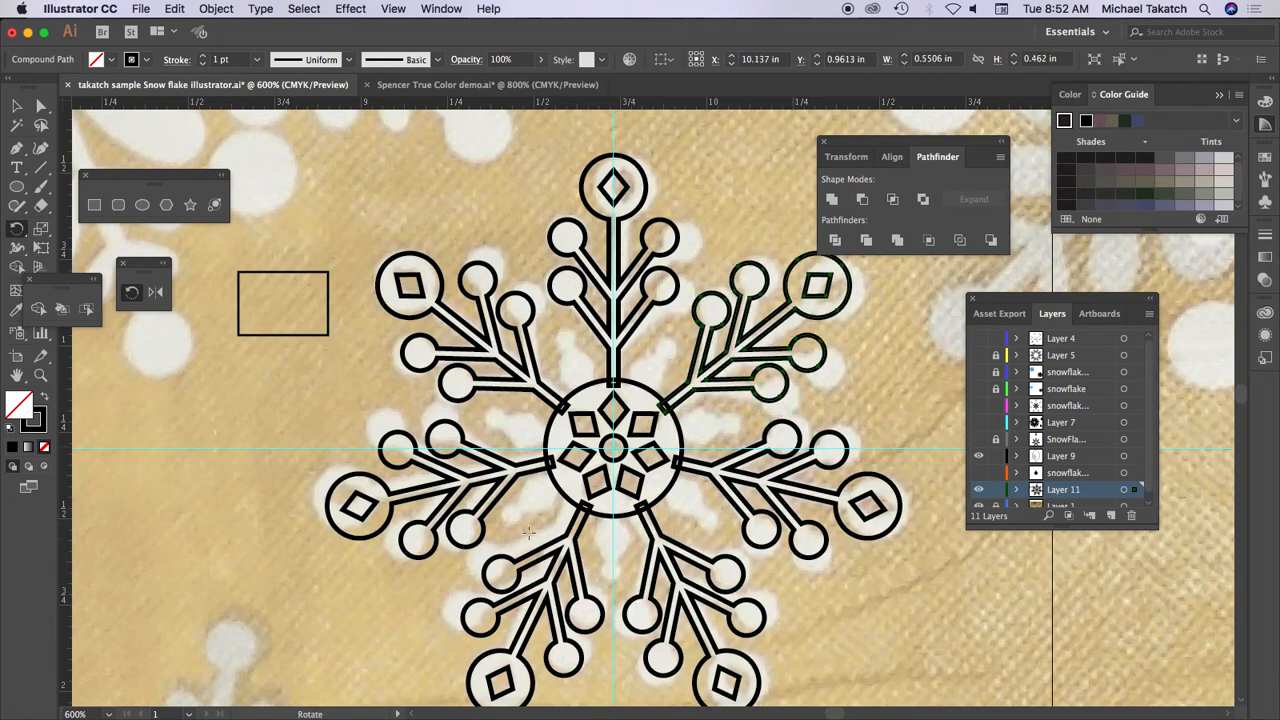
click(17, 106)
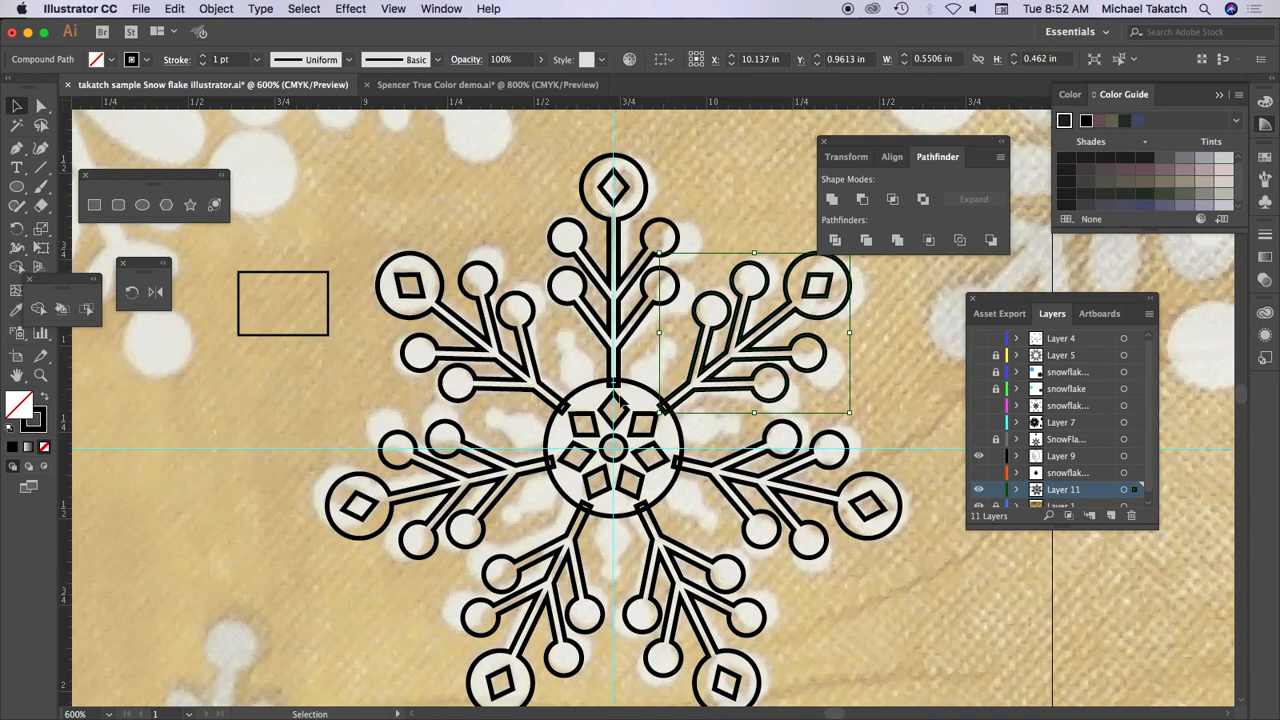
- Lock and hide Layer 11, which holds the traced arms, to expose the small shapes between them in the reference
key(a)
key(super+equal)
key(super+equal)
key(super+equal)
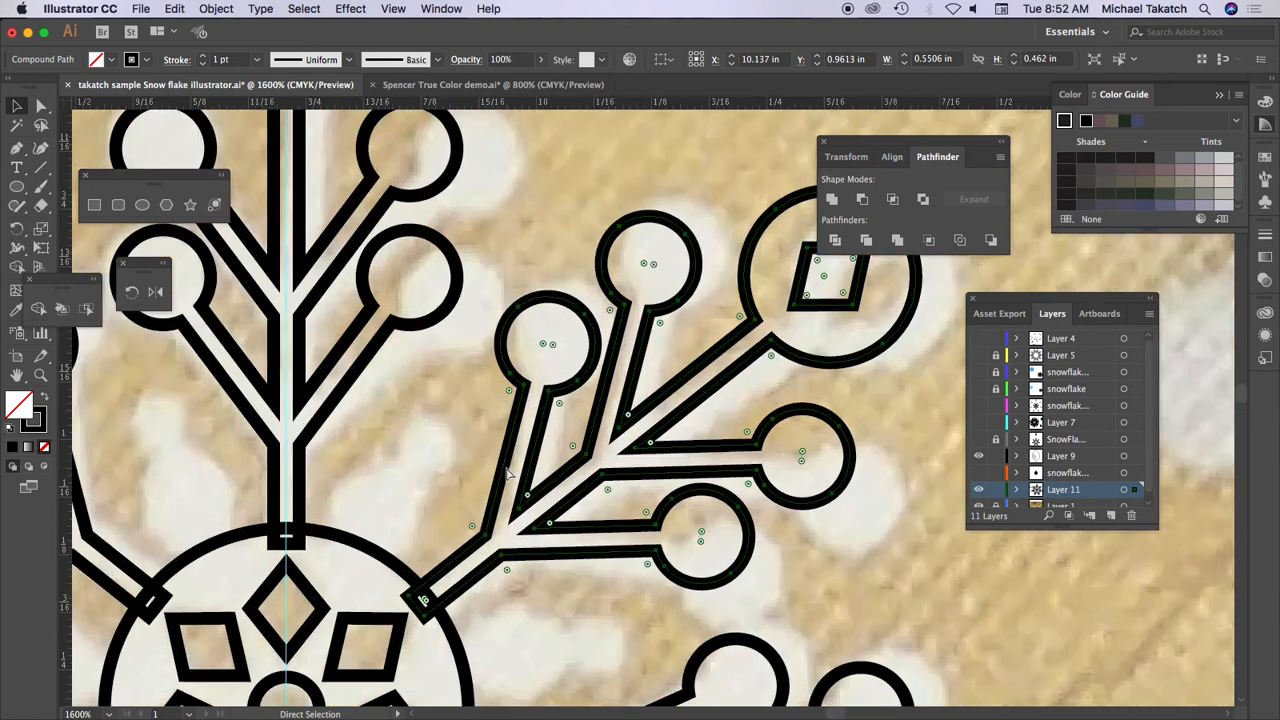
drag(371, 451, 651, 385)
key(v)
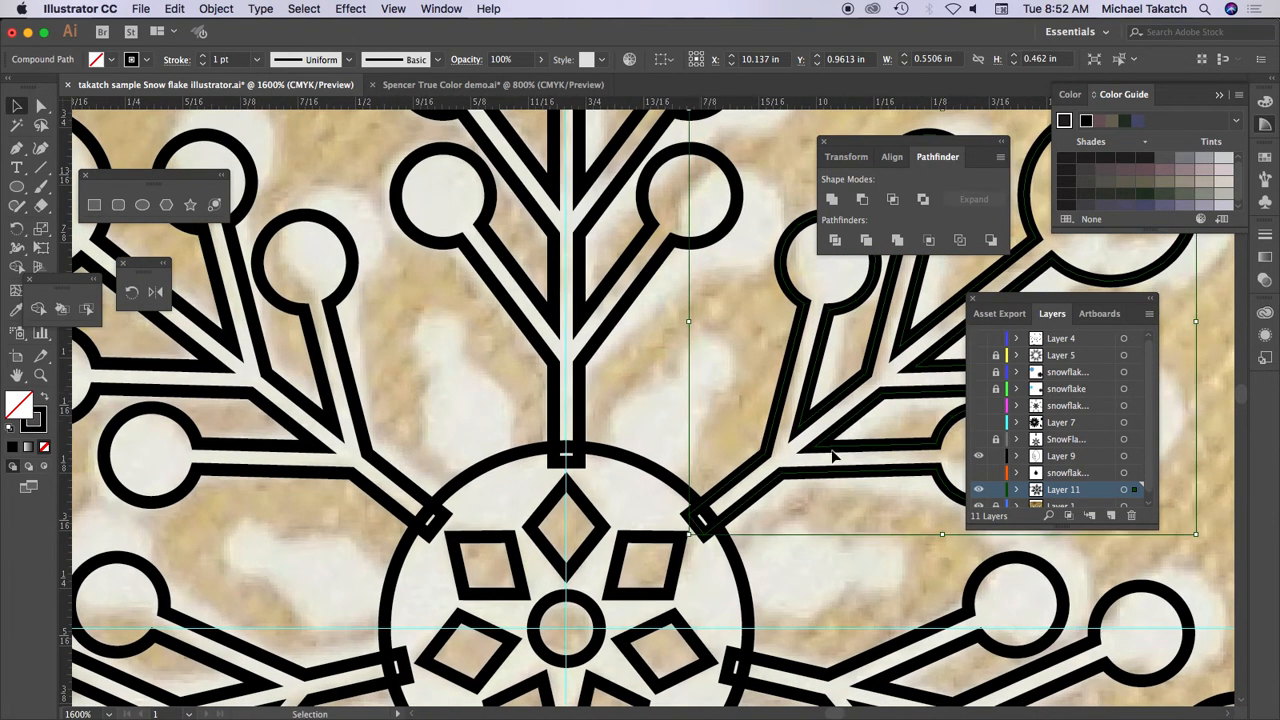
click(995, 491)
click(980, 491)
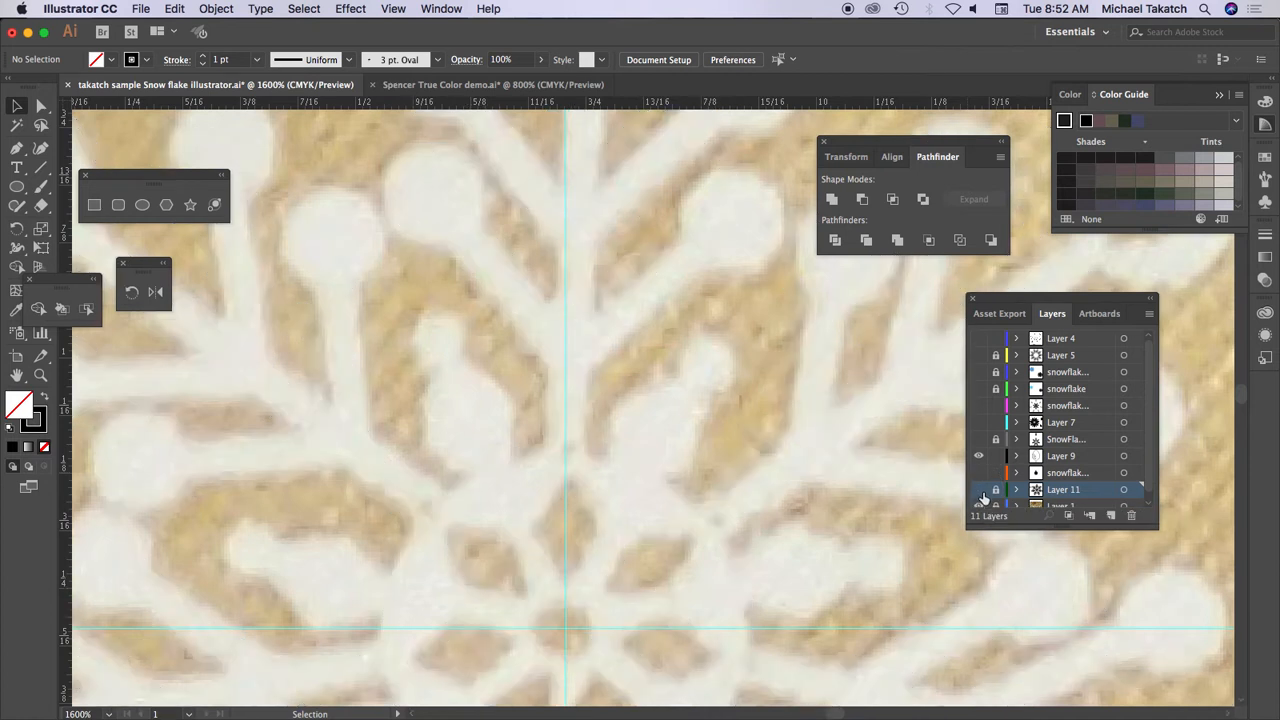
- Enlarge the layer list to show every layer and make Layer 1 the active layer
drag(1113, 527, 1100, 565)
click(1020, 508)
click(996, 507)
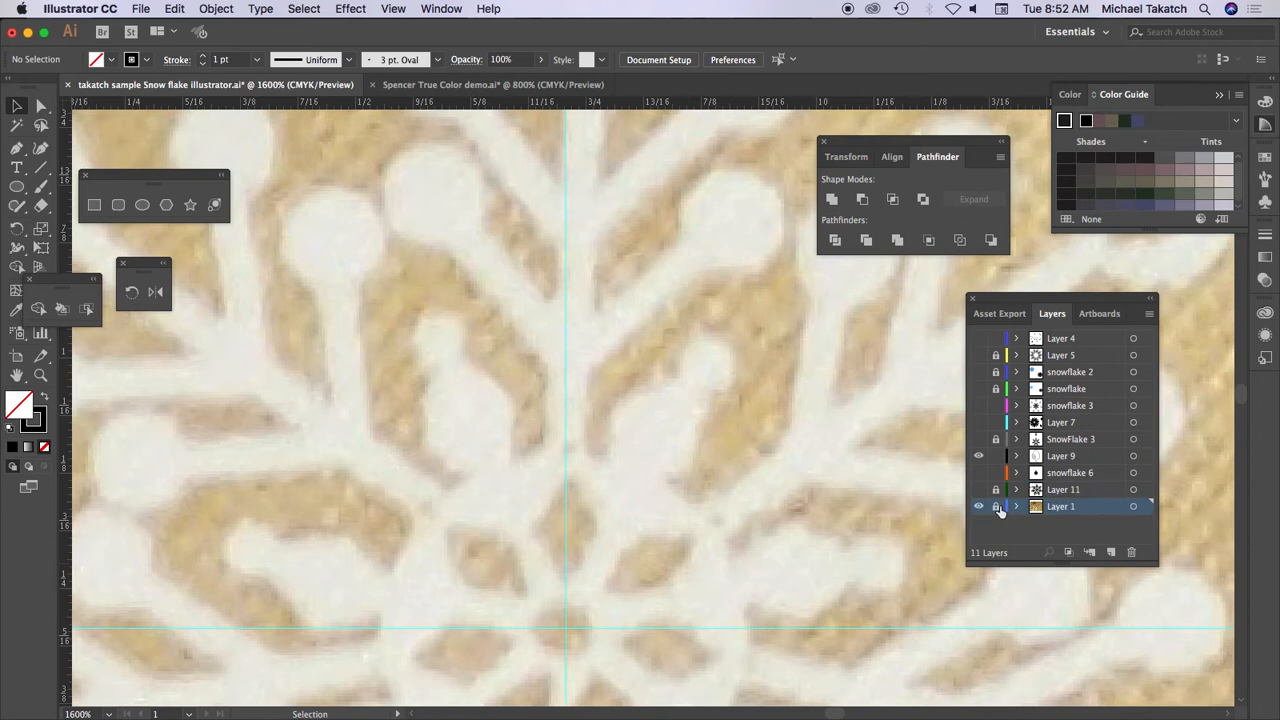
- Rotate the reference image by half of 360/7 degrees (25.72°) around the guide intersection, and lock Layer 1
click(647, 462)
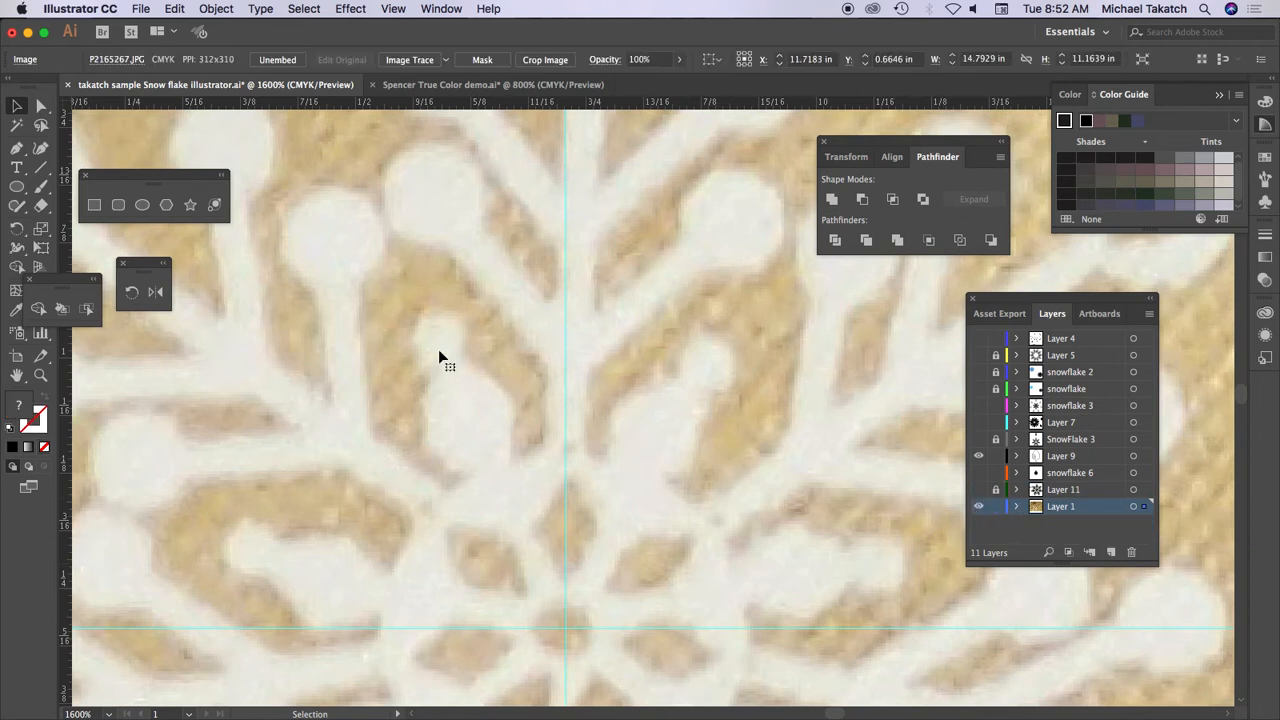
click(131, 291)
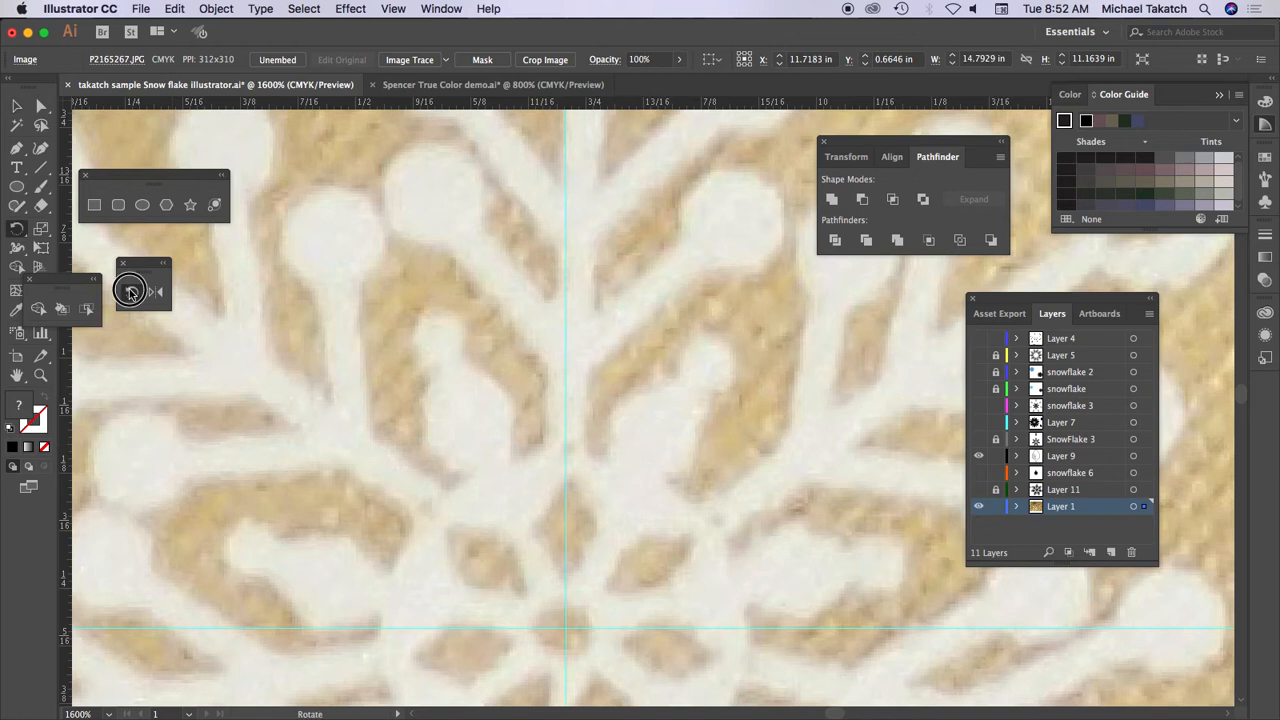
alt+click(566, 628)
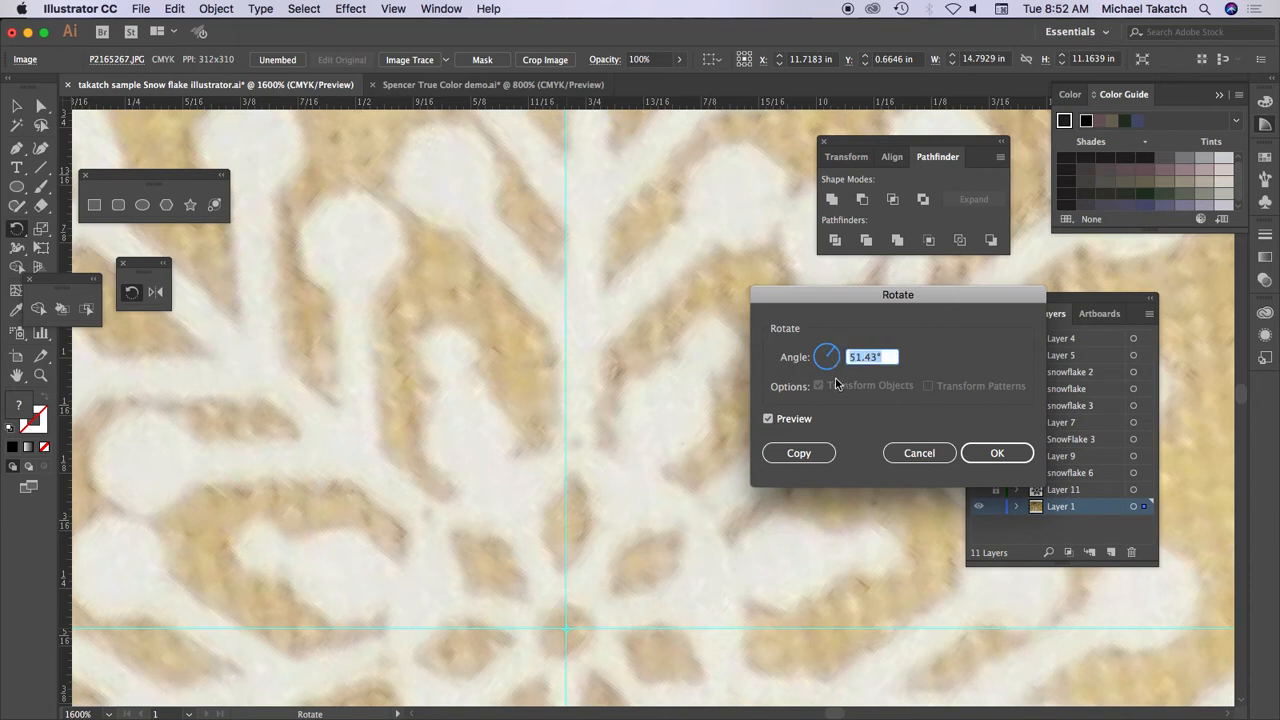
text(360/7)
click(787, 422)
click(784, 419)
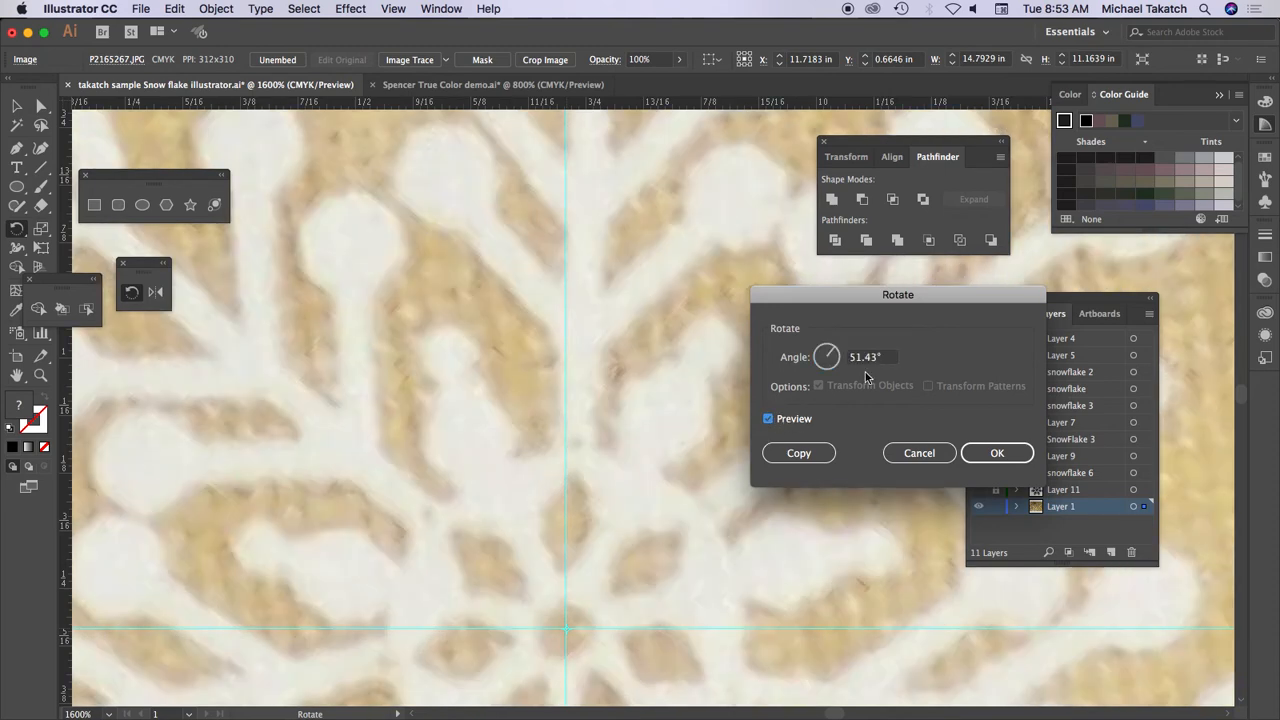
click(892, 358)
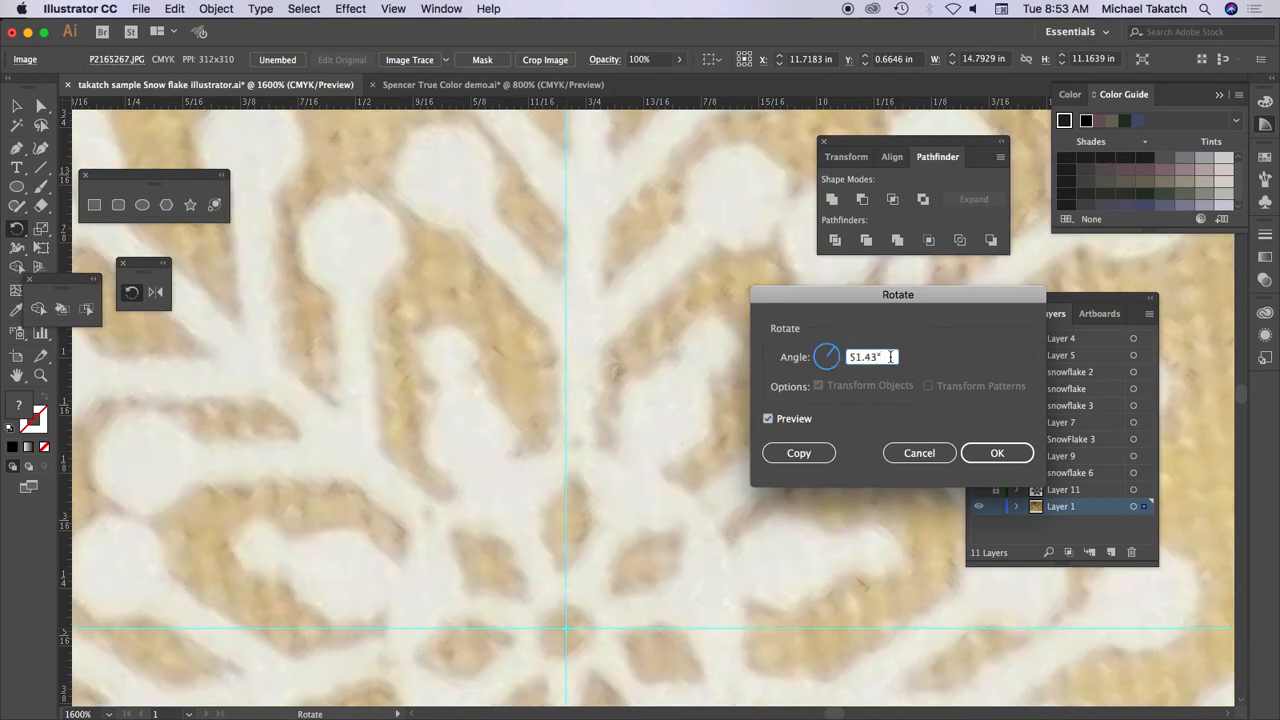
text(/2)
click(790, 418)
click(793, 419)
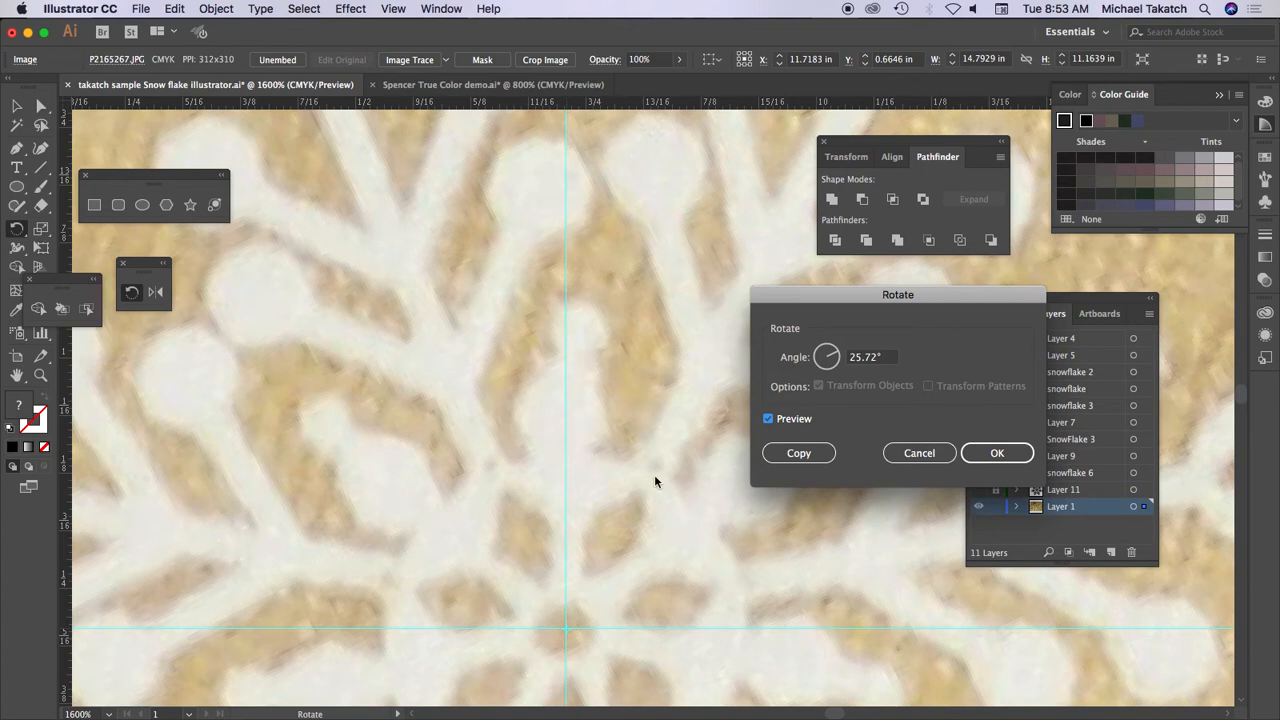
click(989, 453)
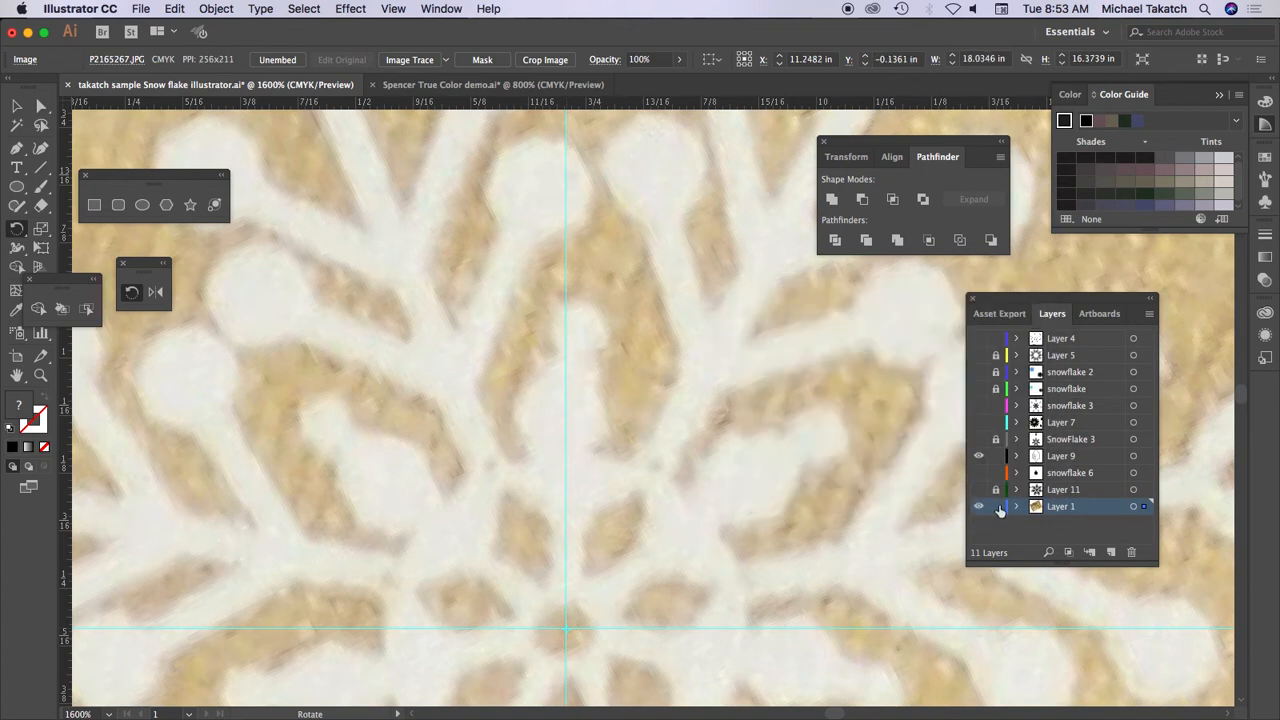
click(995, 506)
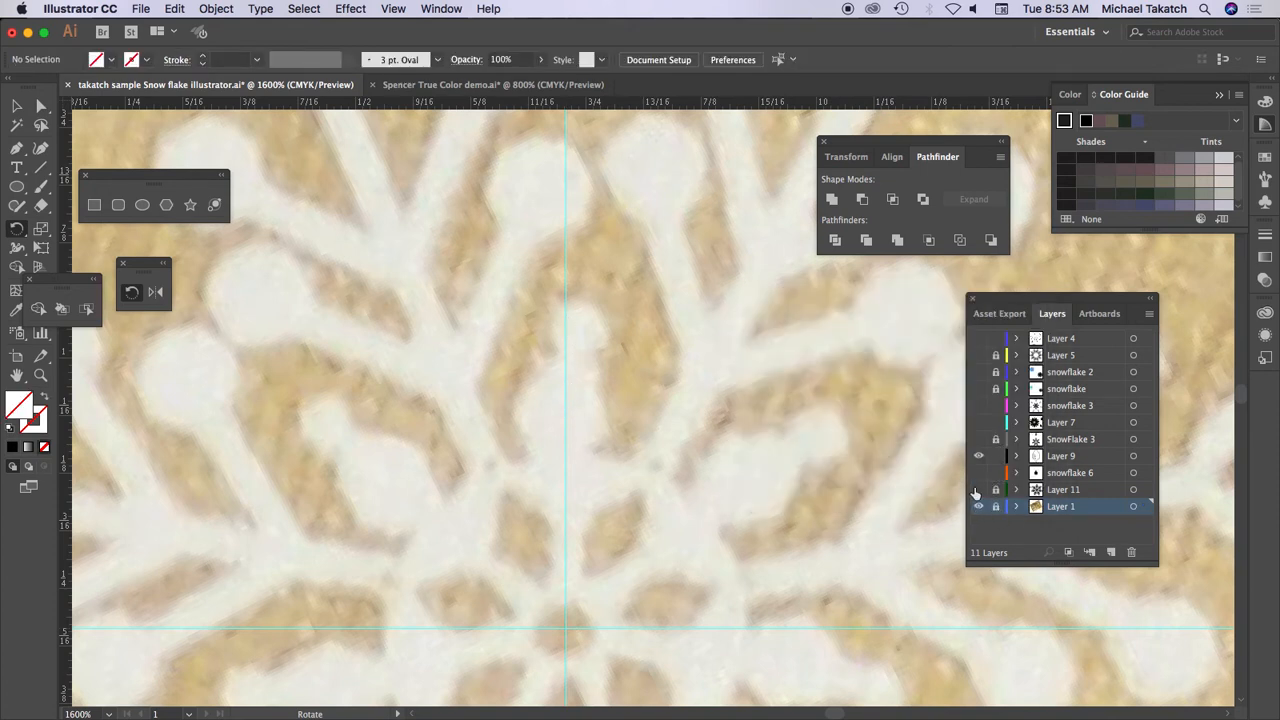
- Compare the traced arms with the rotated image, then lock and hide Layer 11 again and add a new layer above it
click(979, 489)
click(1093, 494)
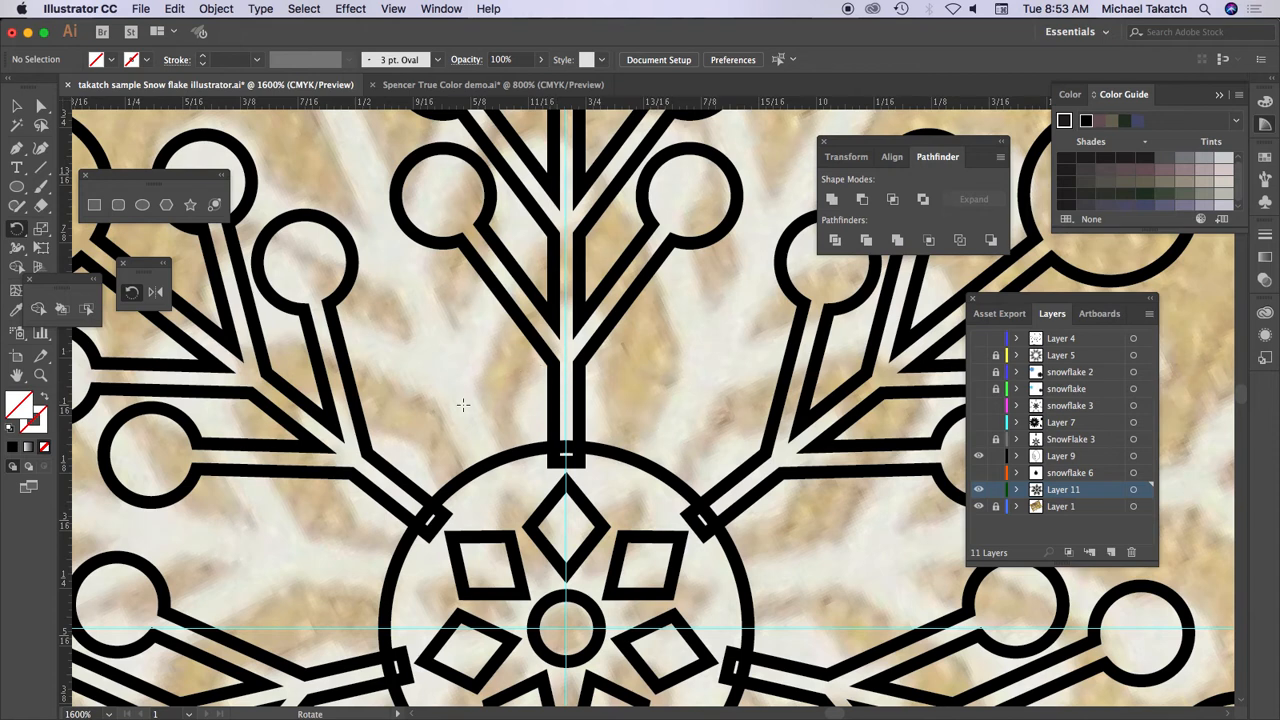
click(995, 489)
click(979, 489)
click(1110, 552)
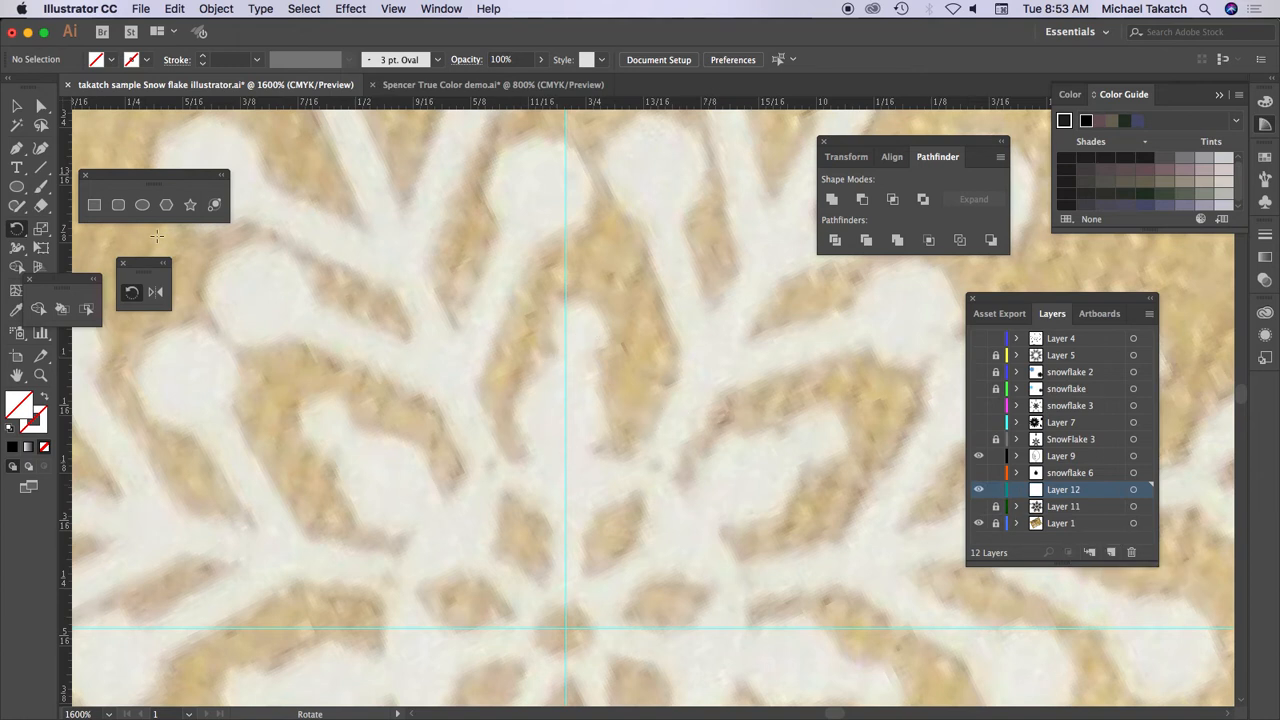
- Draw a circle about 0.057 in wide on the vertical guide at the small shape's tip, with no fill and a 0.25 pt black stroke
click(143, 205)
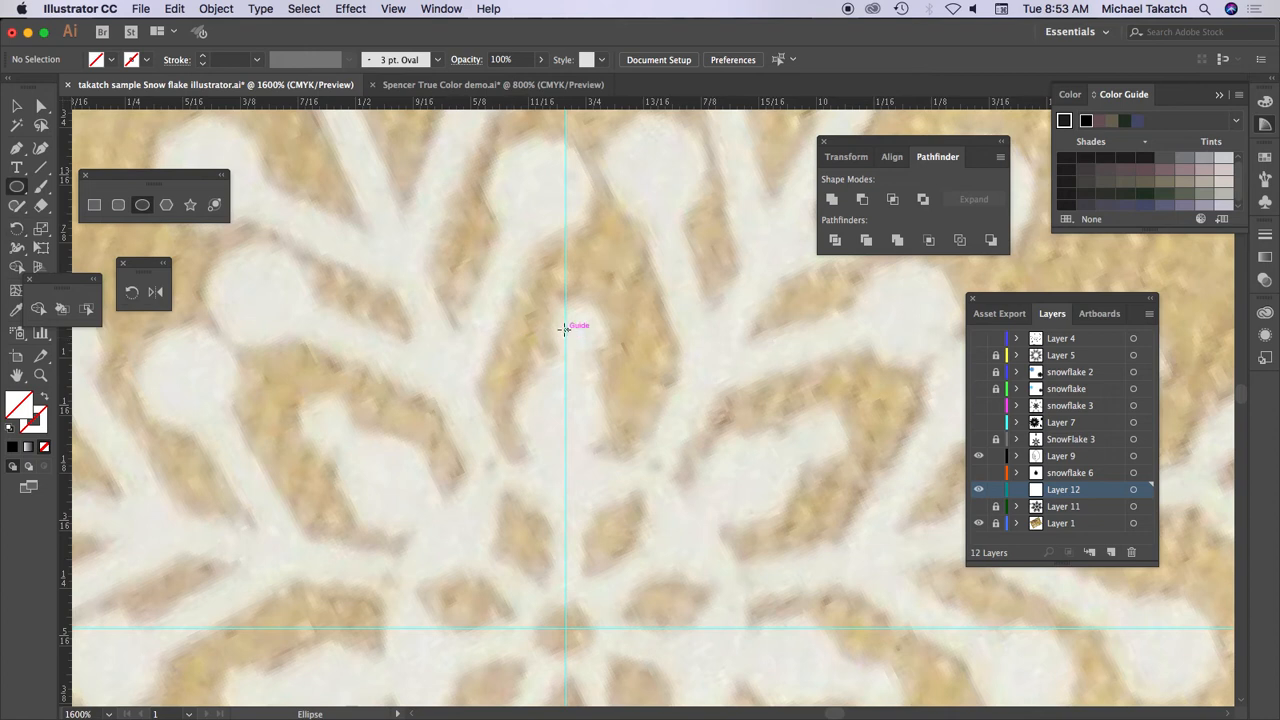
drag(565, 328, 592, 352)
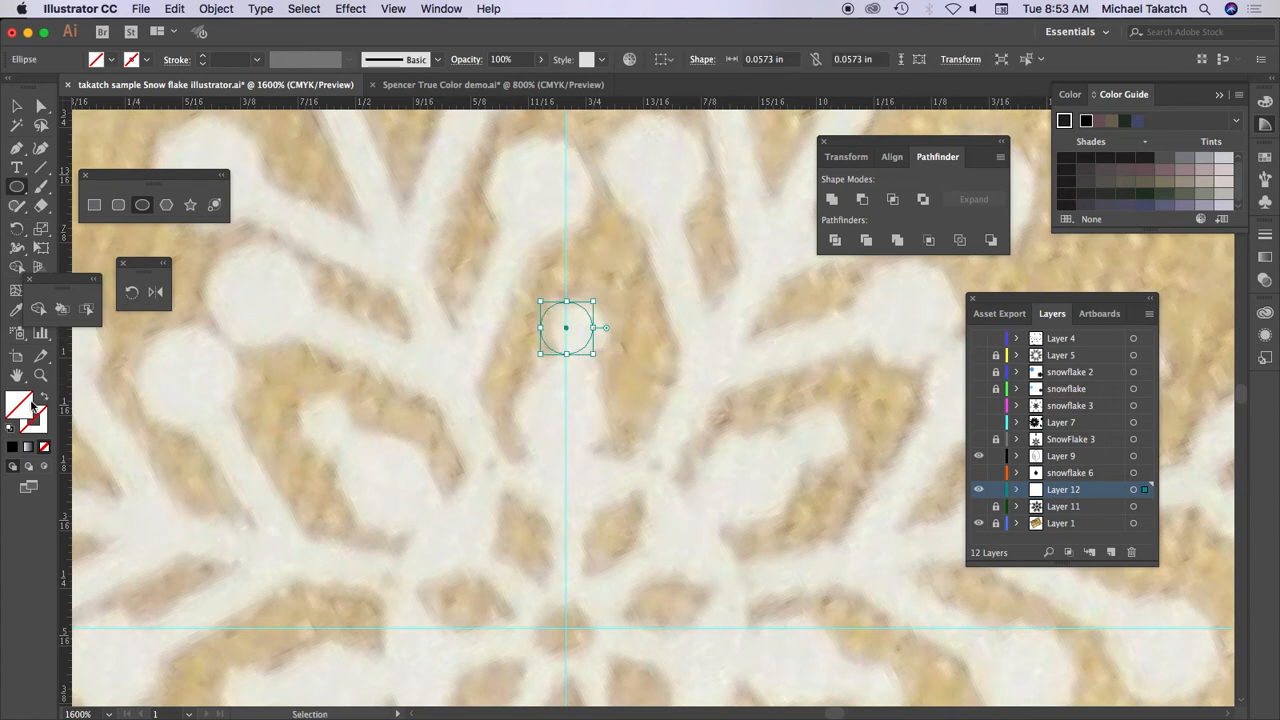
click(10, 428)
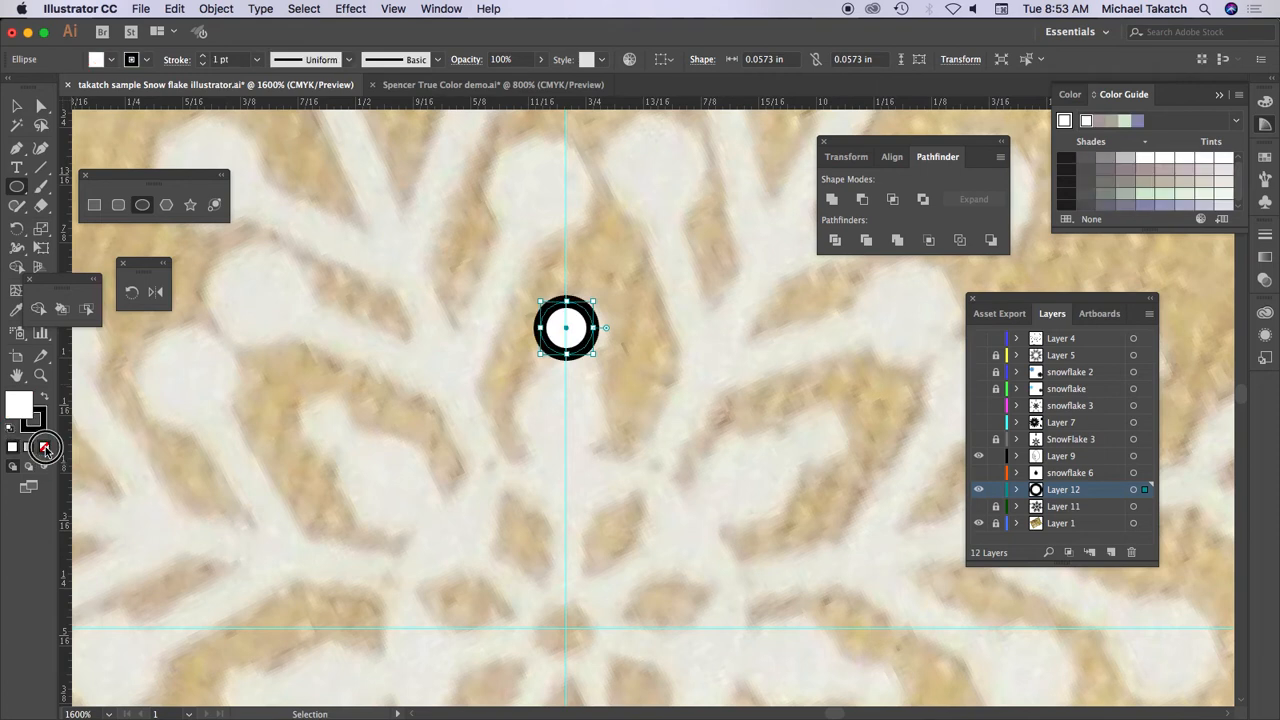
click(43, 446)
click(257, 60)
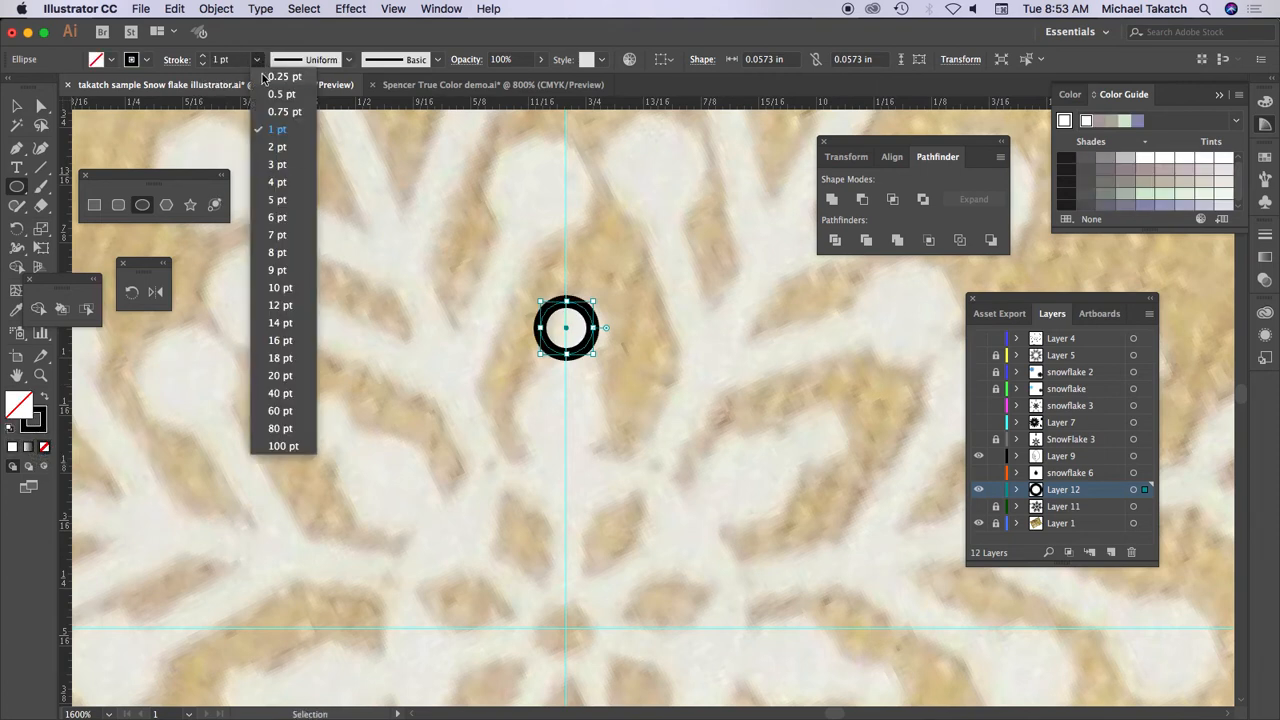
click(268, 77)
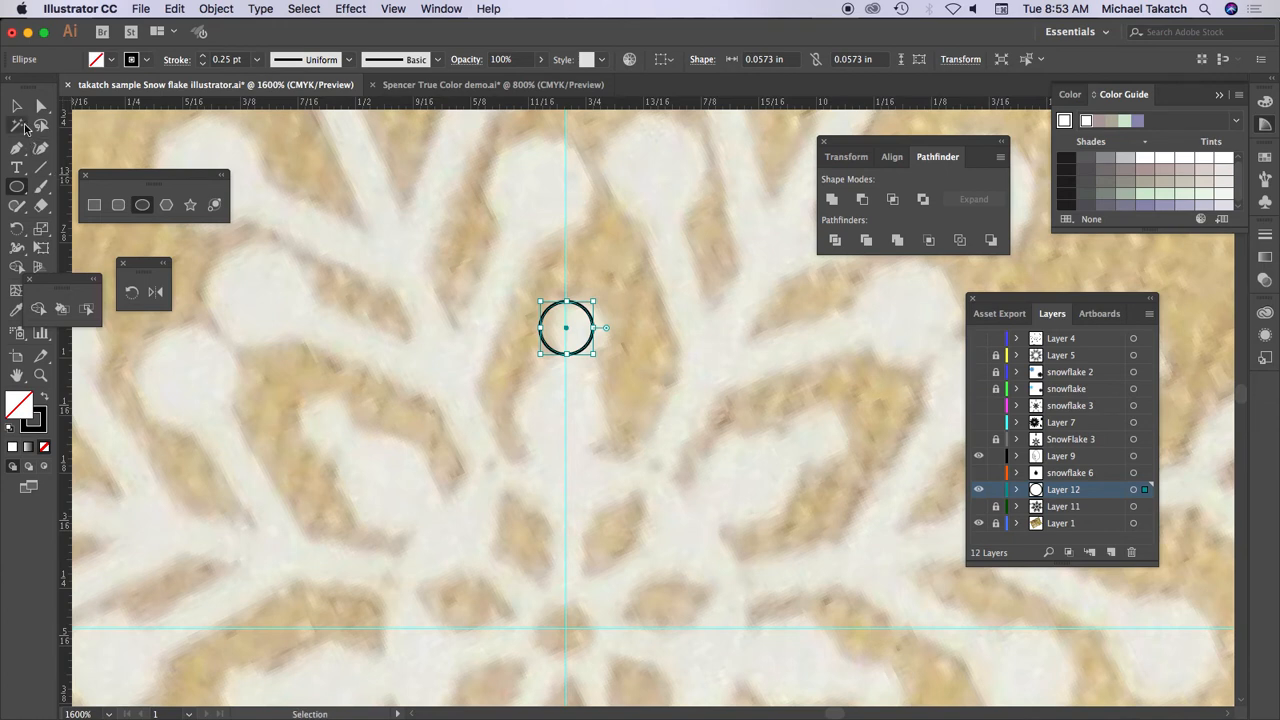
- Trace half of the small shape's body with the Pen tool as a closed path, from inside the circle down along the vertical guide
key(p)
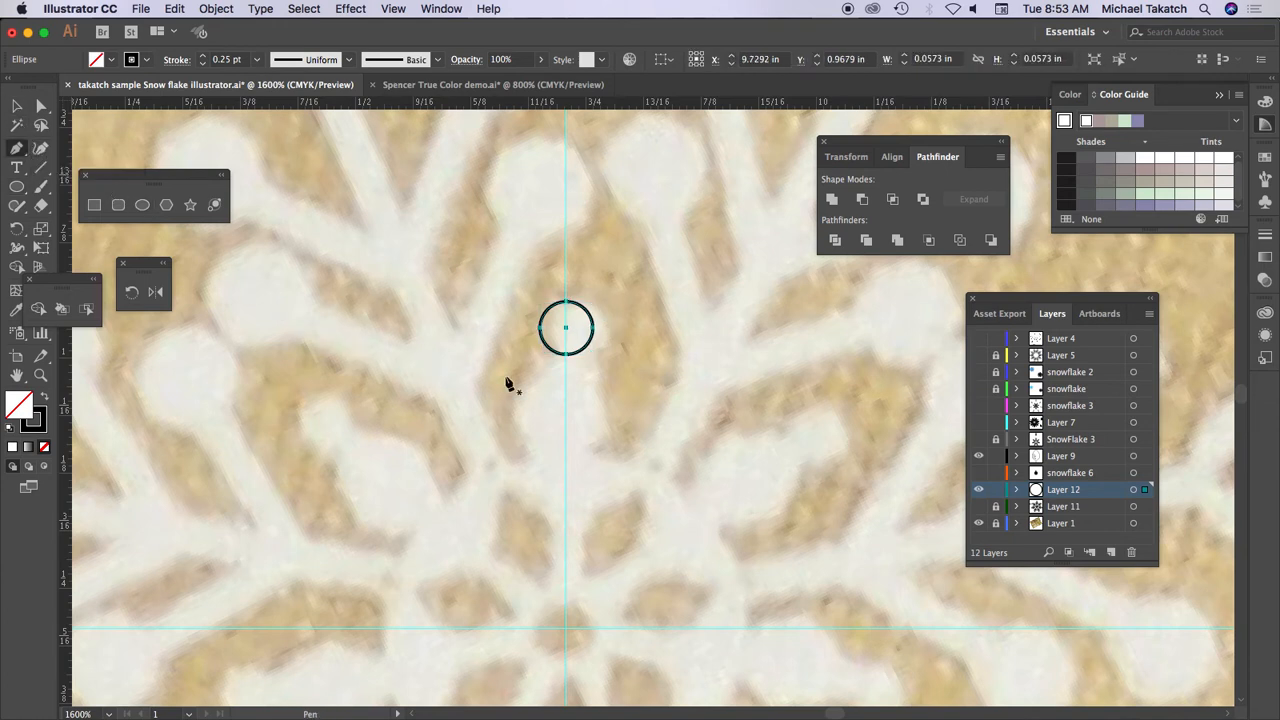
super+click(529, 394)
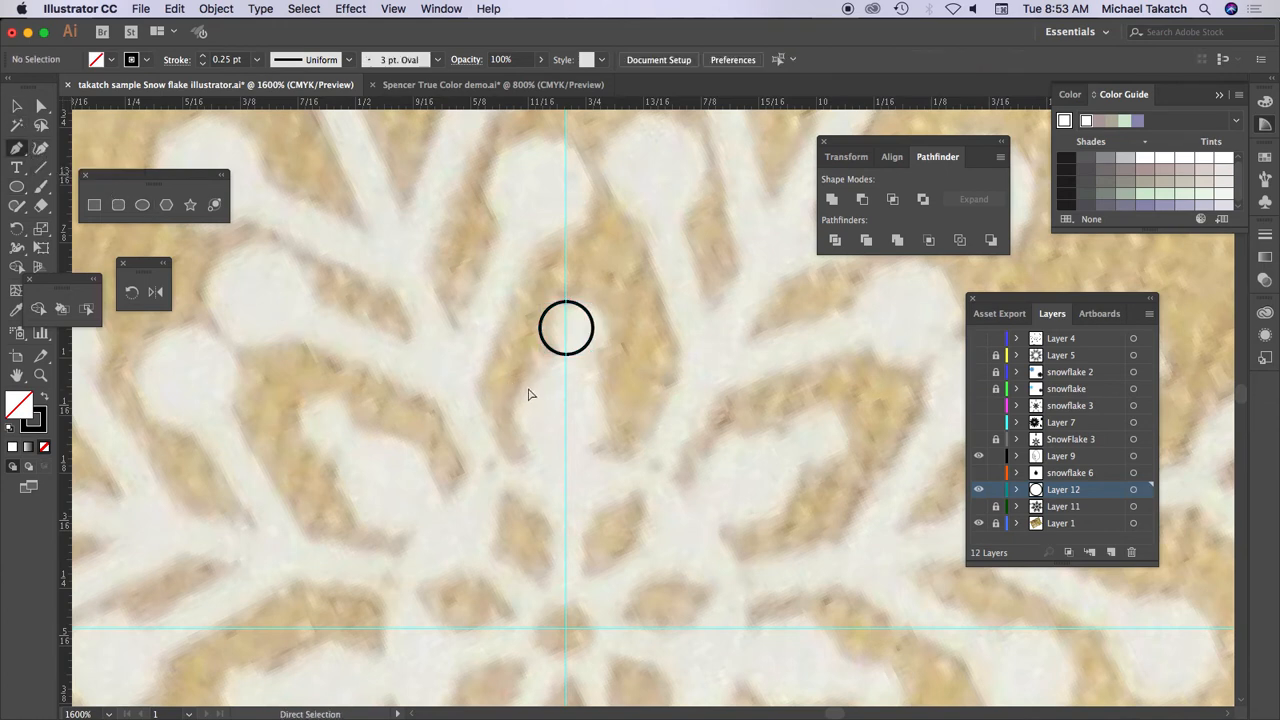
click(566, 341)
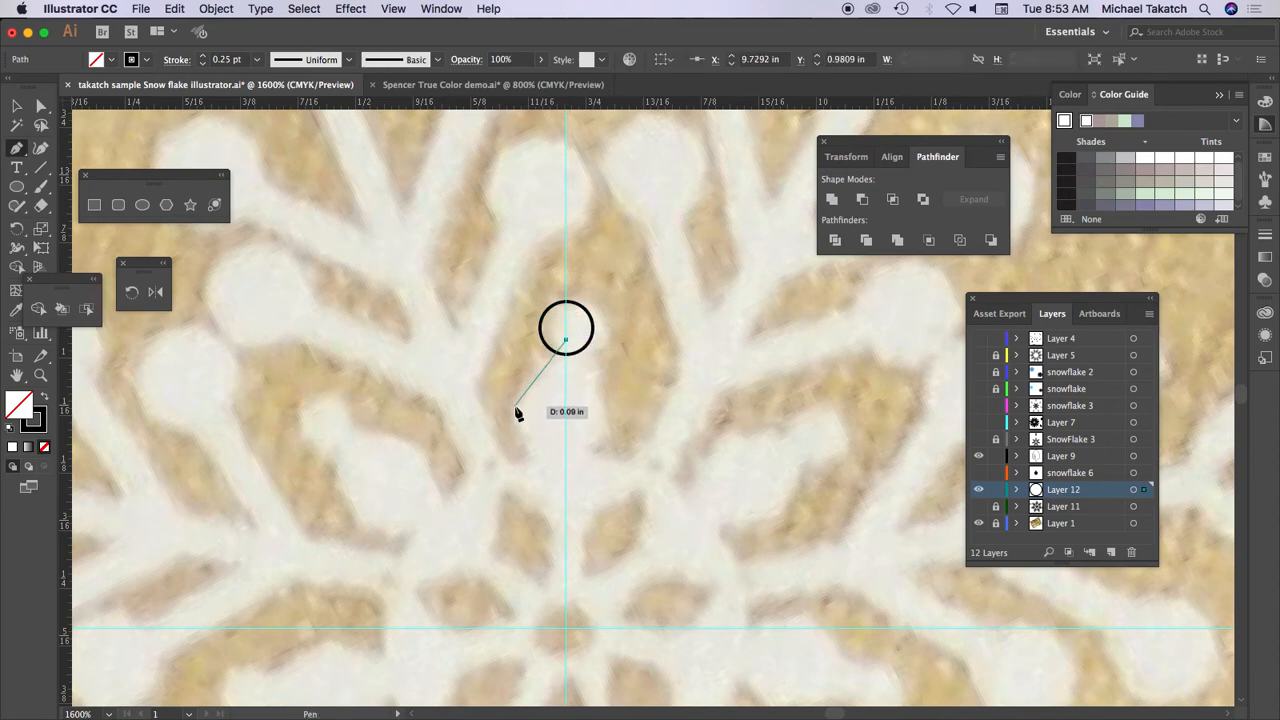
click(514, 406)
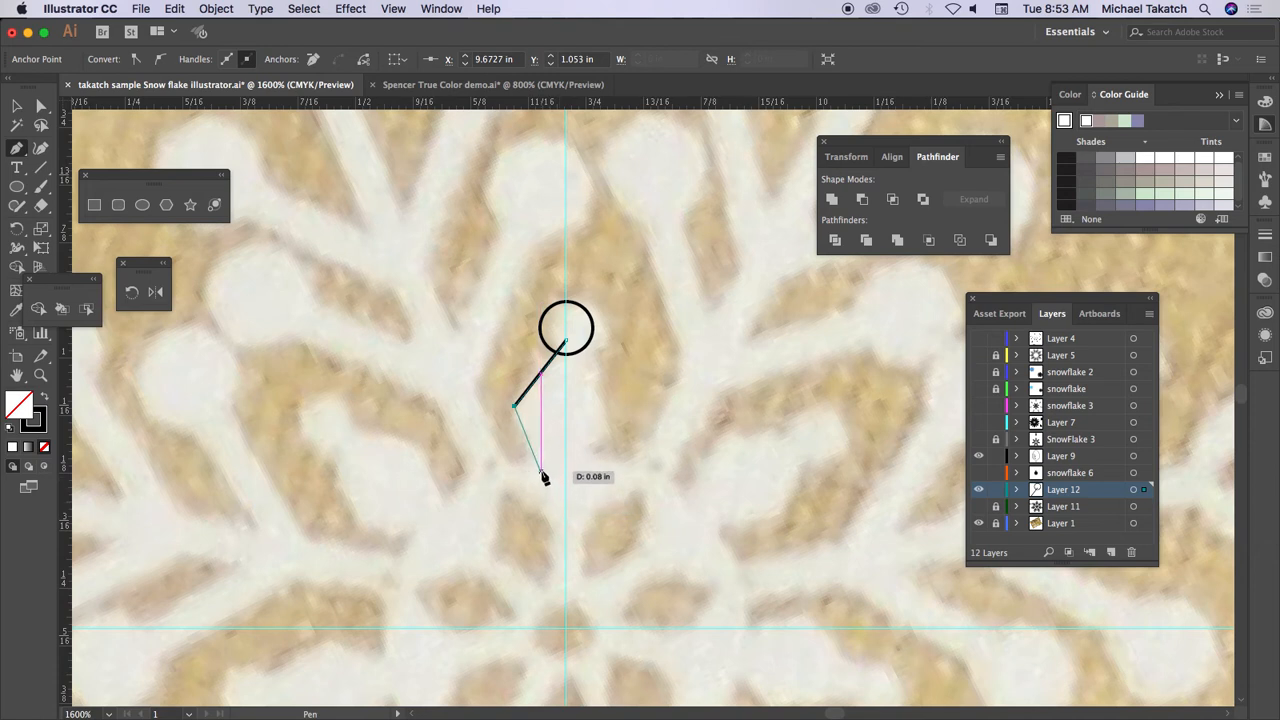
click(540, 472)
click(566, 471)
click(566, 344)
key(v)
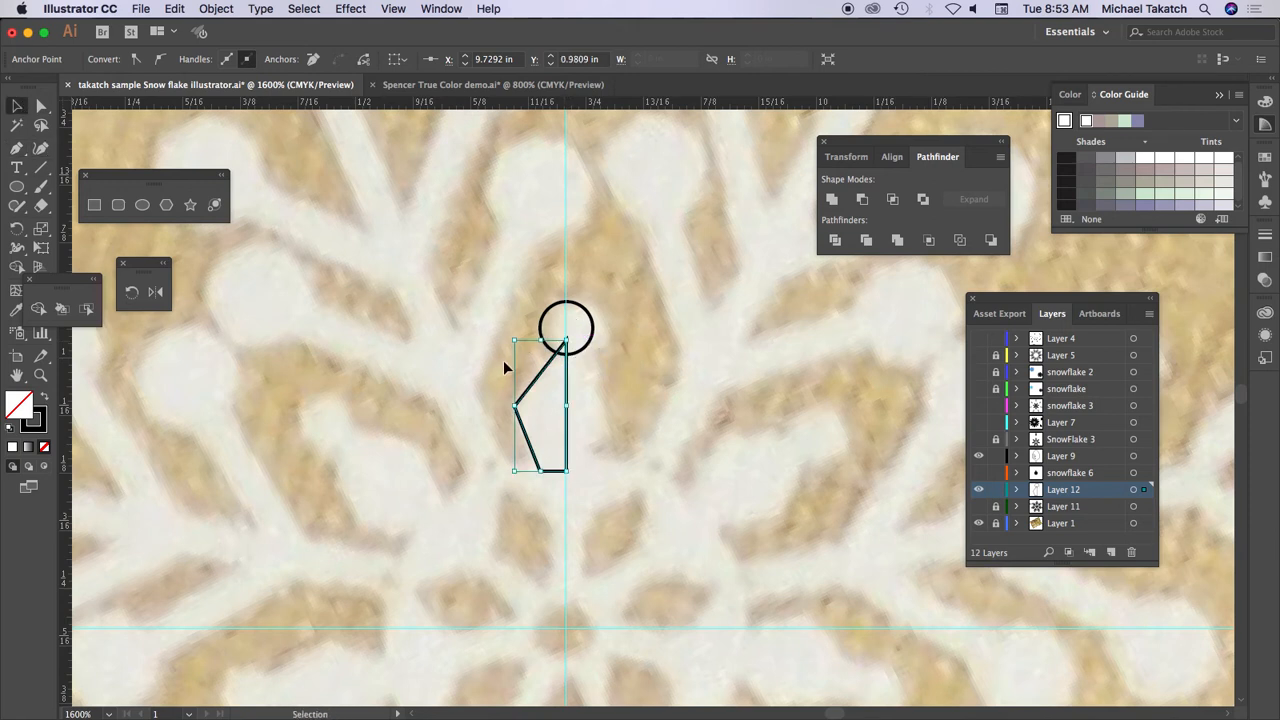
- Reflect a copy of the half body across the vertical guide
click(540, 366)
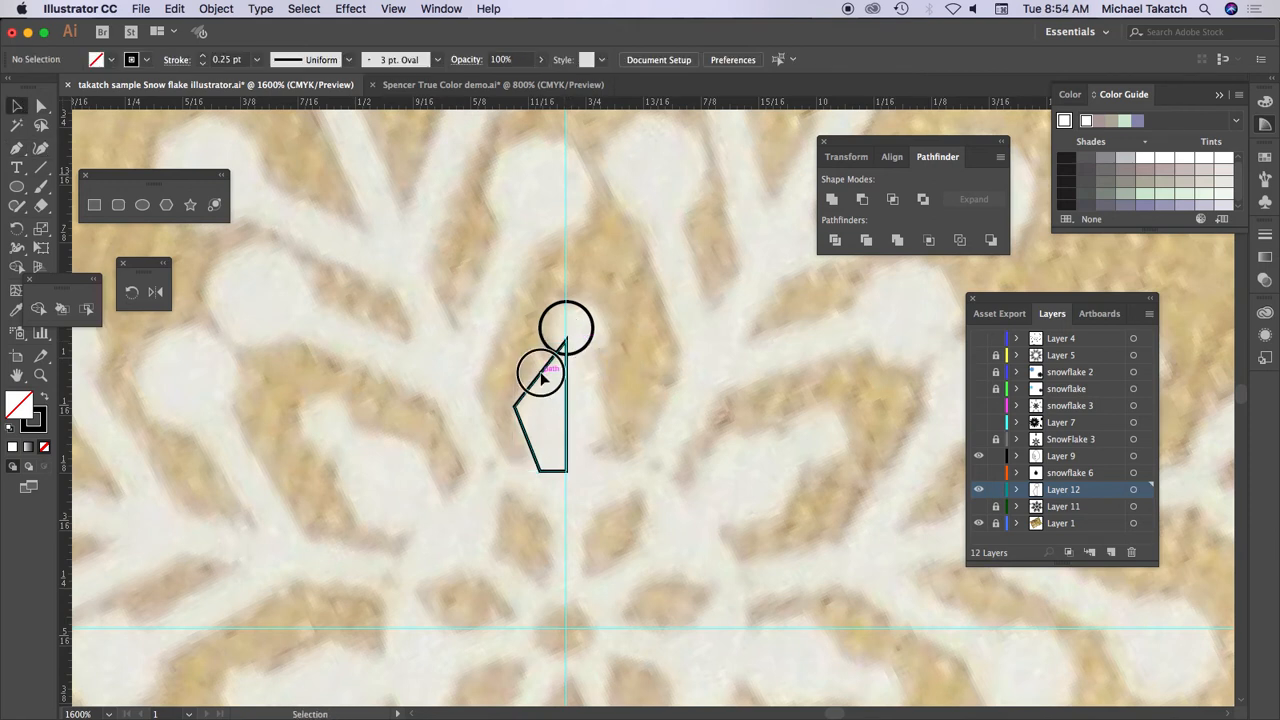
click(155, 291)
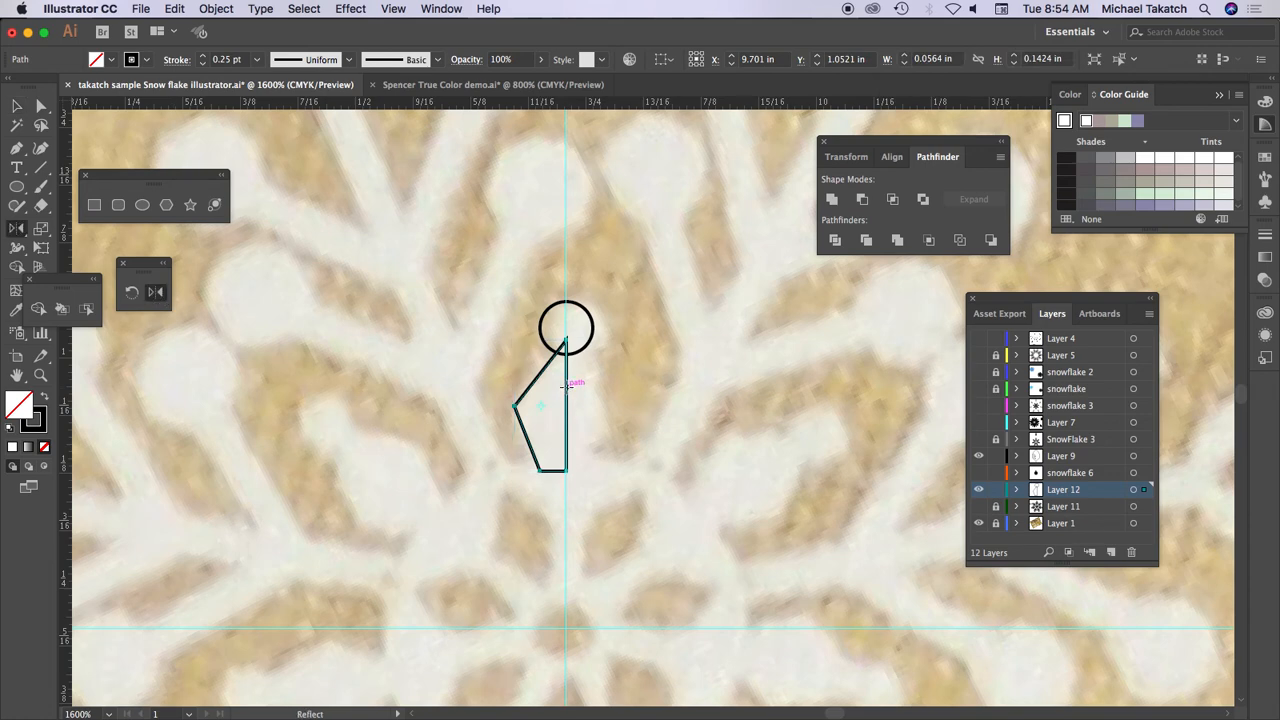
alt+click(567, 376)
click(806, 491)
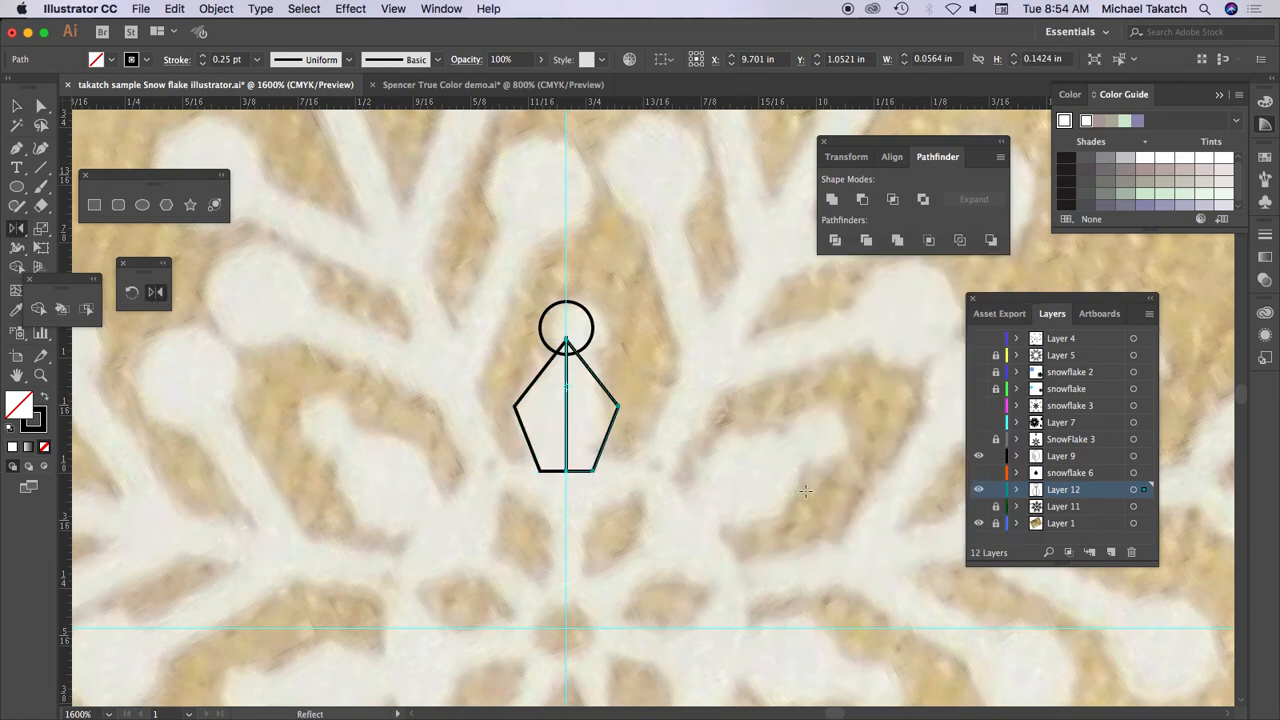
- Unite the two body halves and merge them with the circle into a single shape
key(v)
drag(510, 440, 619, 477)
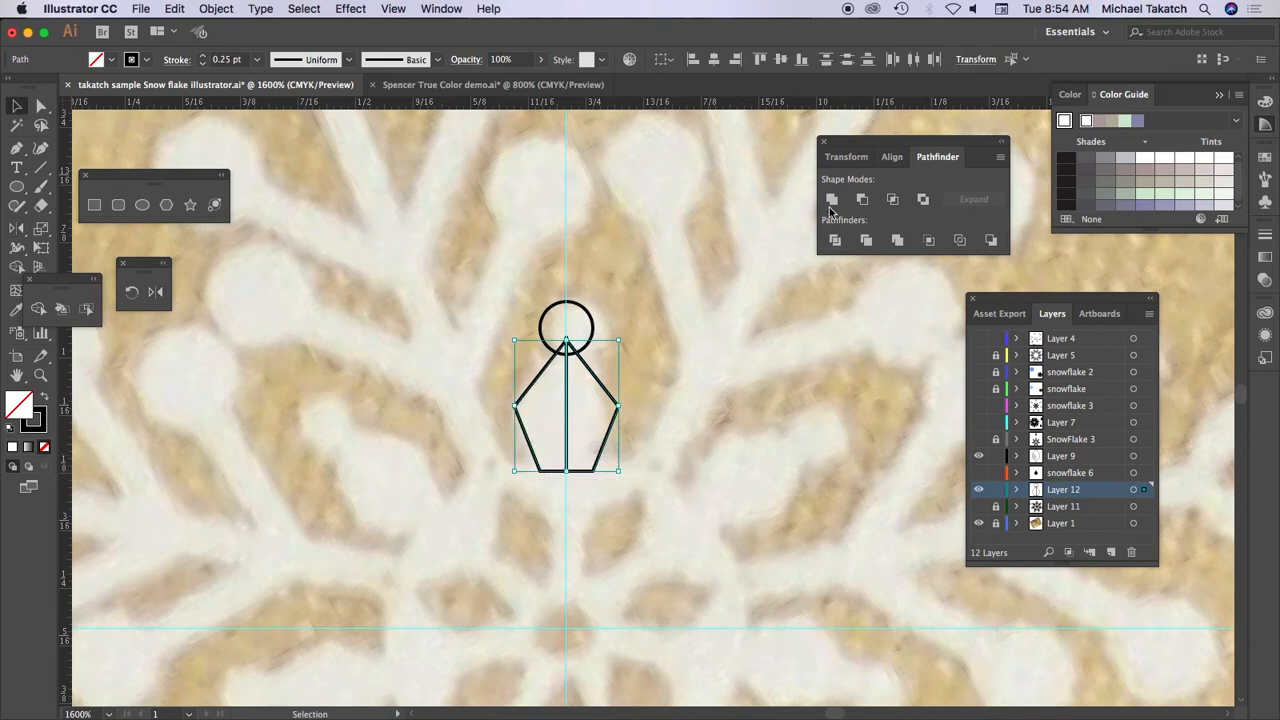
shift+click(550, 311)
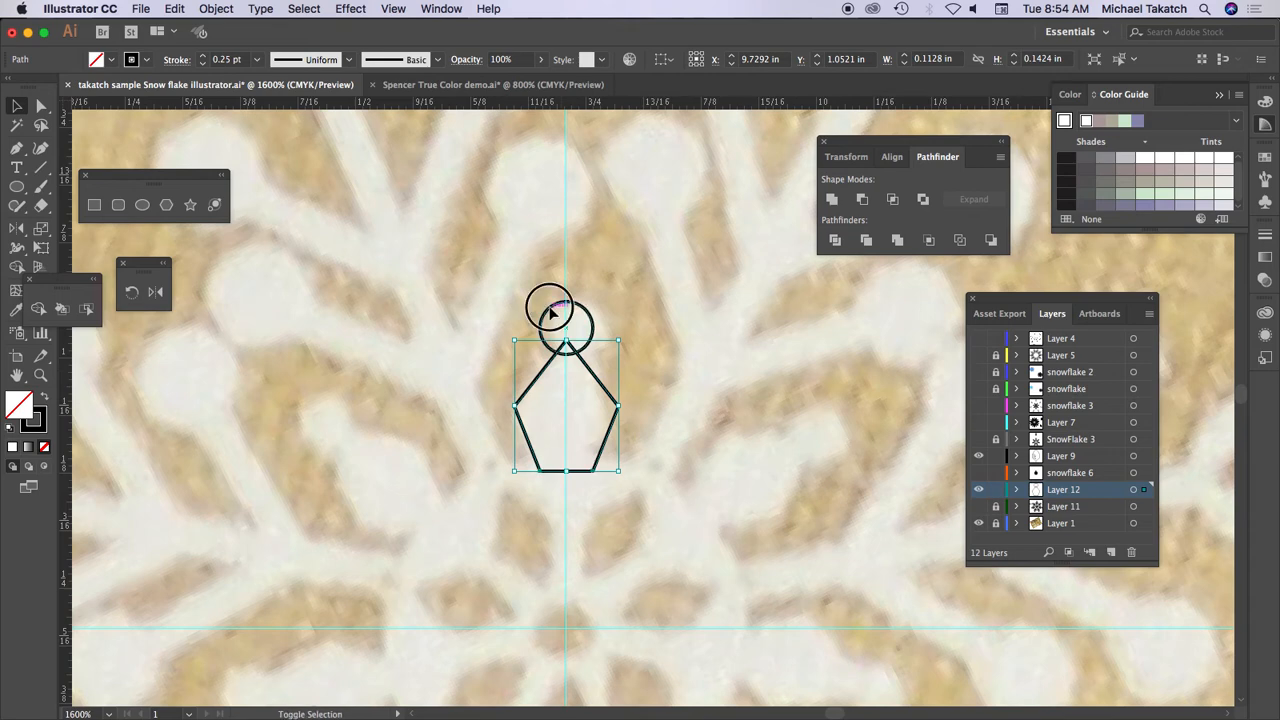
click(832, 200)
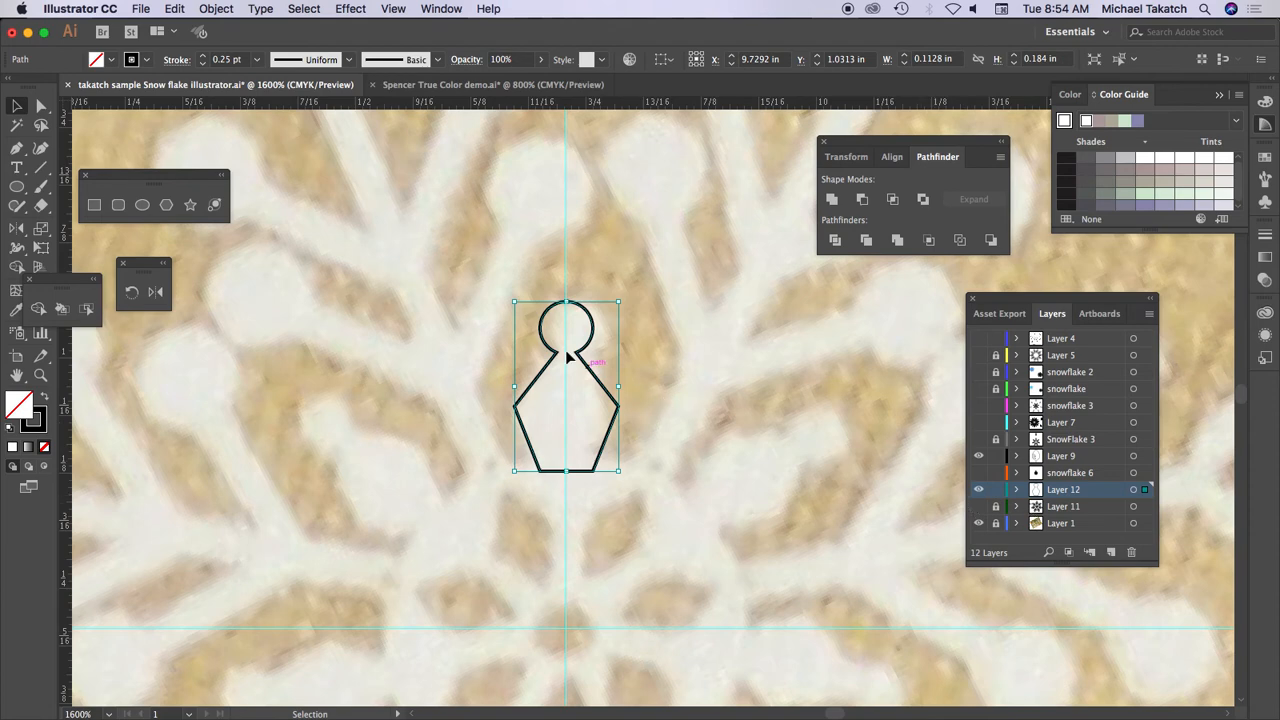
- Rotate a copy of the united shape by 360/7 degrees around the guide intersection at the snowflake's centre
click(996, 523)
scroll(649, 443, left, 1)
scroll(650, 427, down, 5)
scroll(655, 405, down, 1)
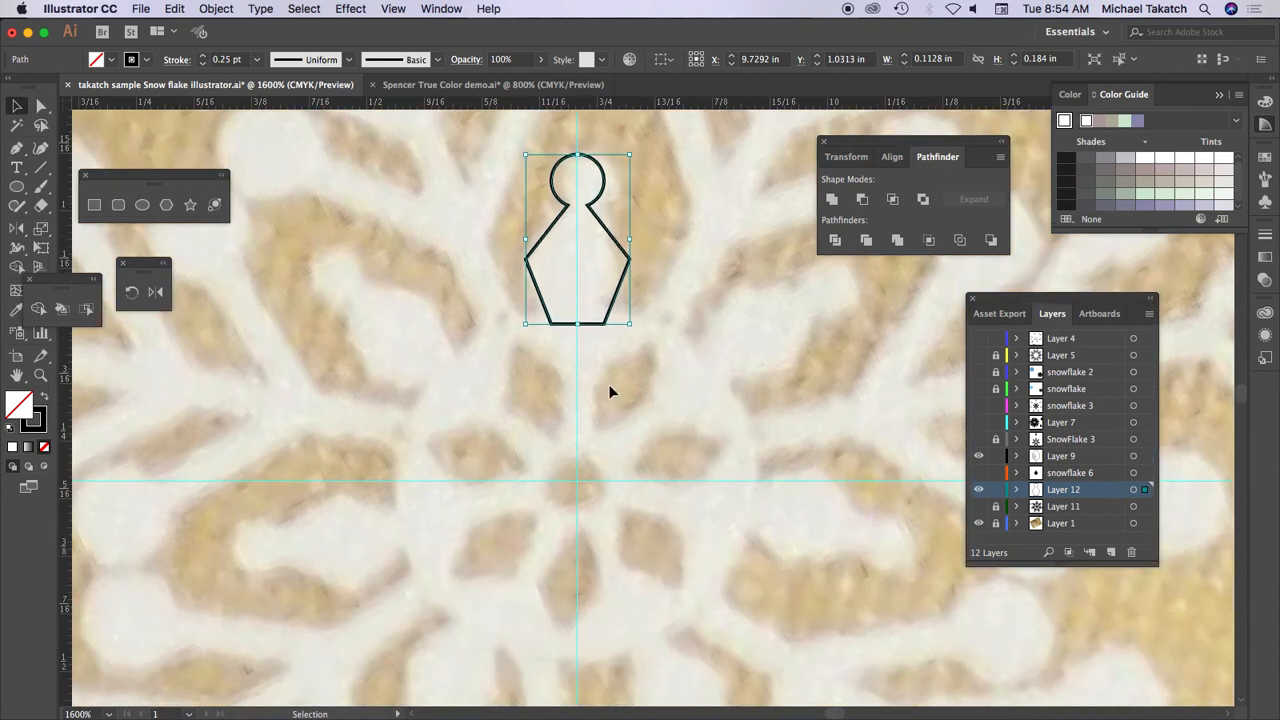
click(131, 291)
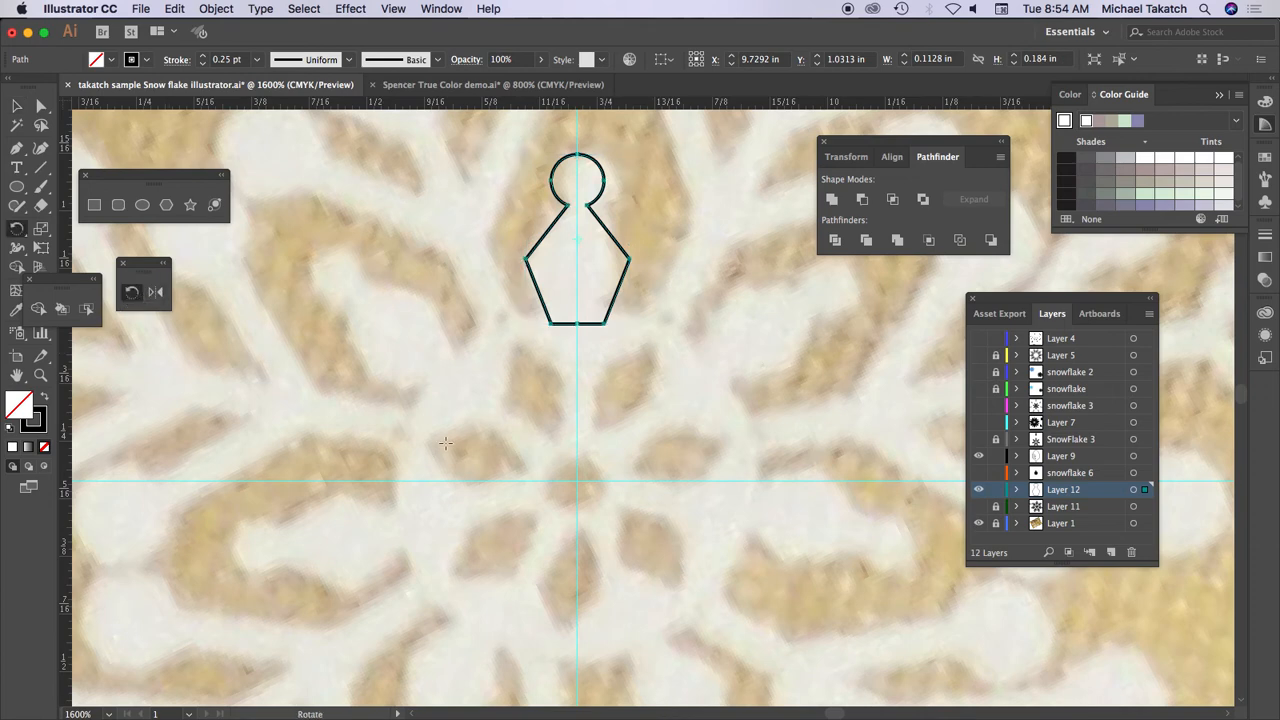
alt+click(577, 481)
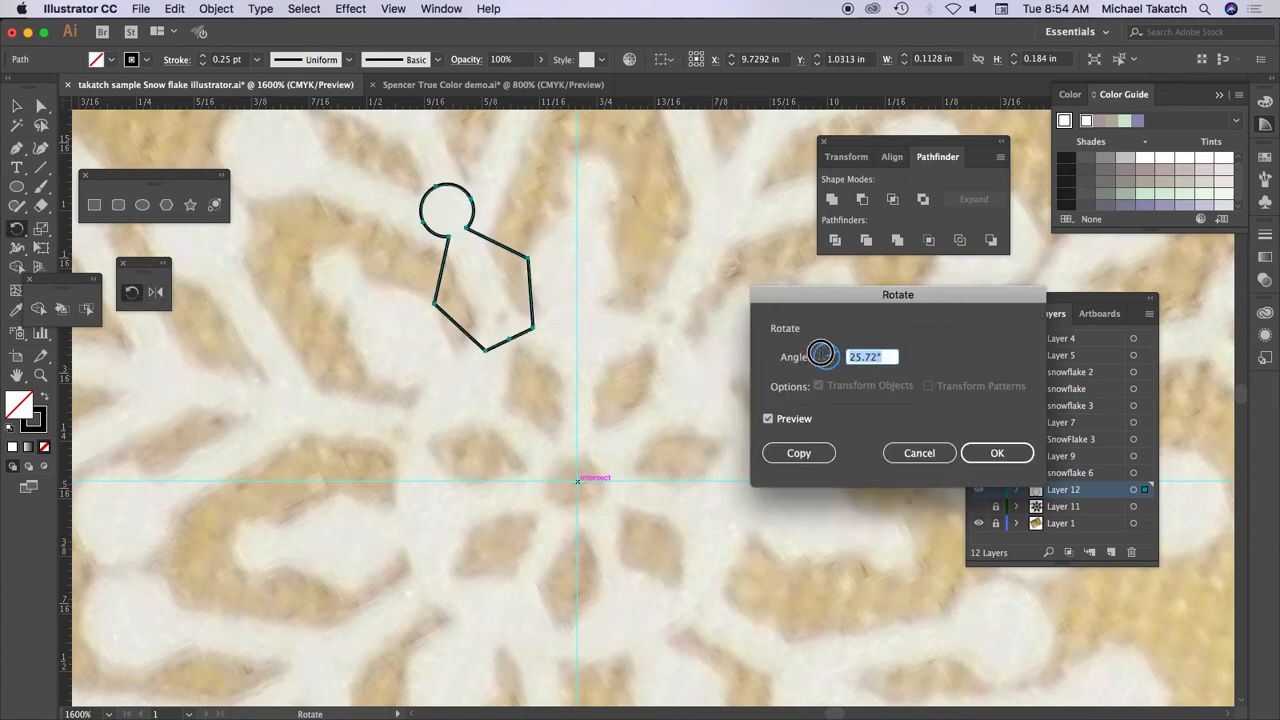
text(360/7)
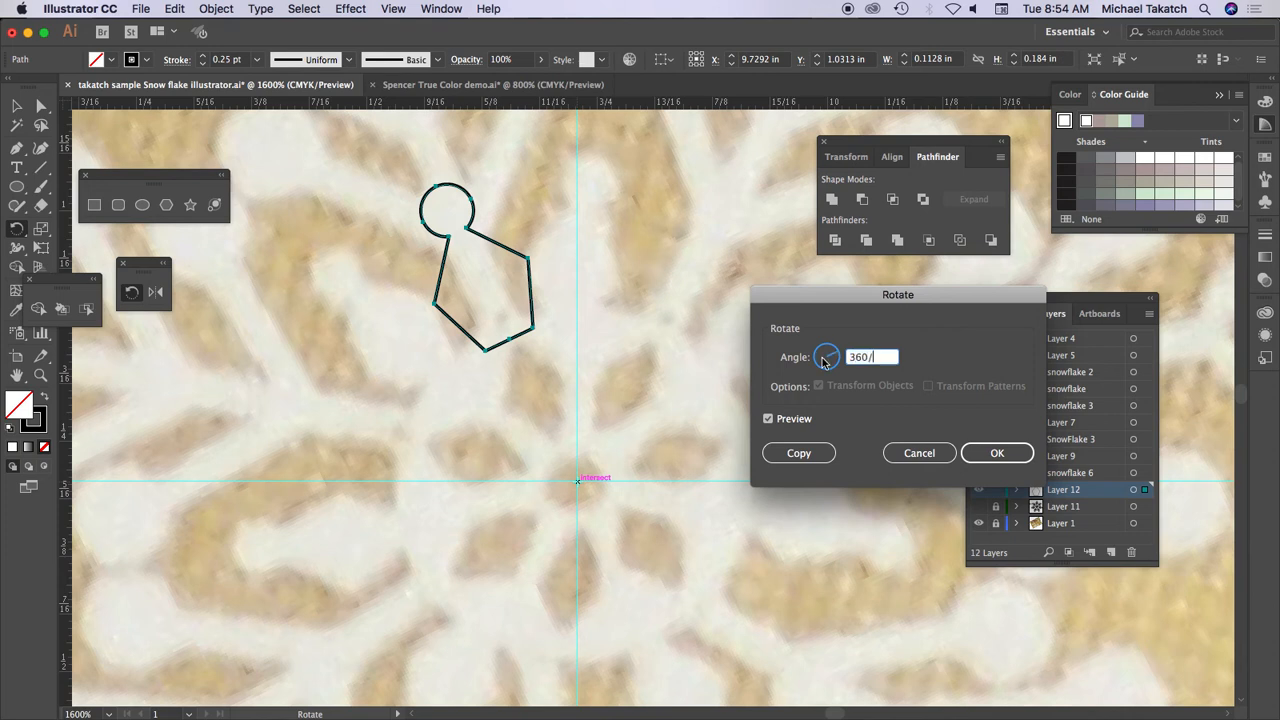
click(786, 420)
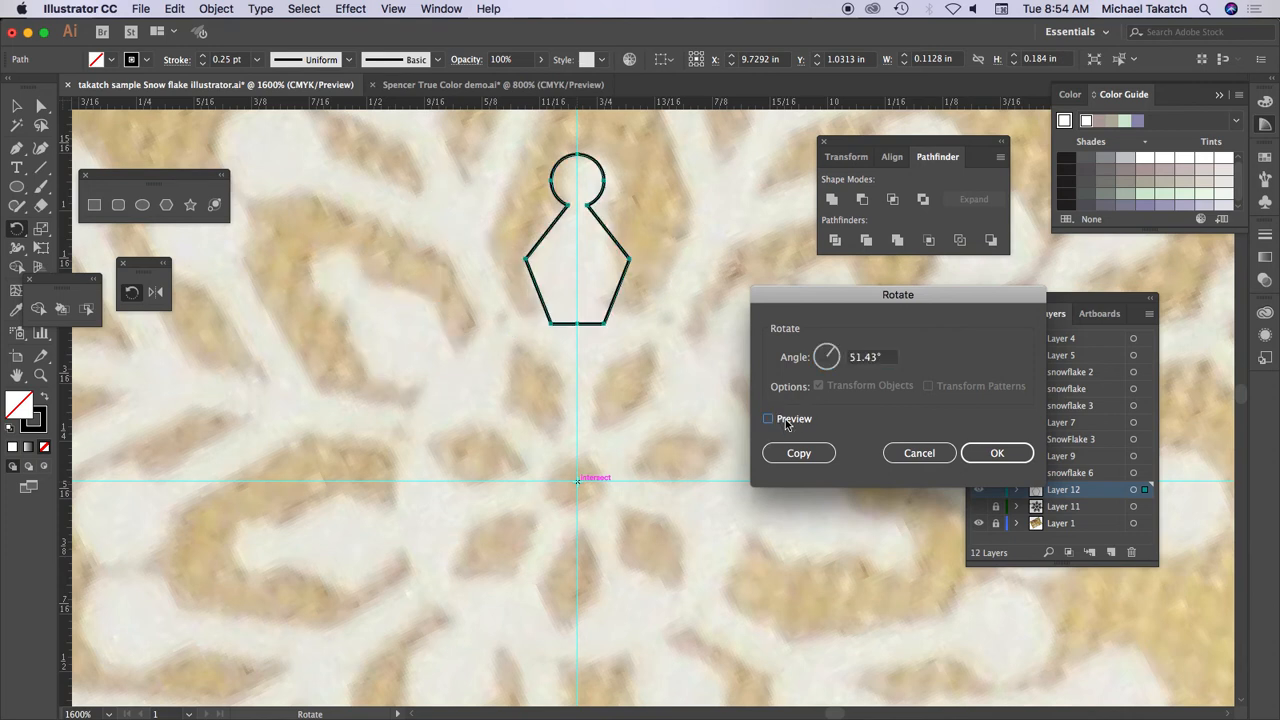
click(769, 419)
click(799, 453)
- Repeat the rotated copy five more times to complete the ring of seven small shapes
key(super+d)
key(super+d)
key(super+d)
key(super+d)
key(super+d)
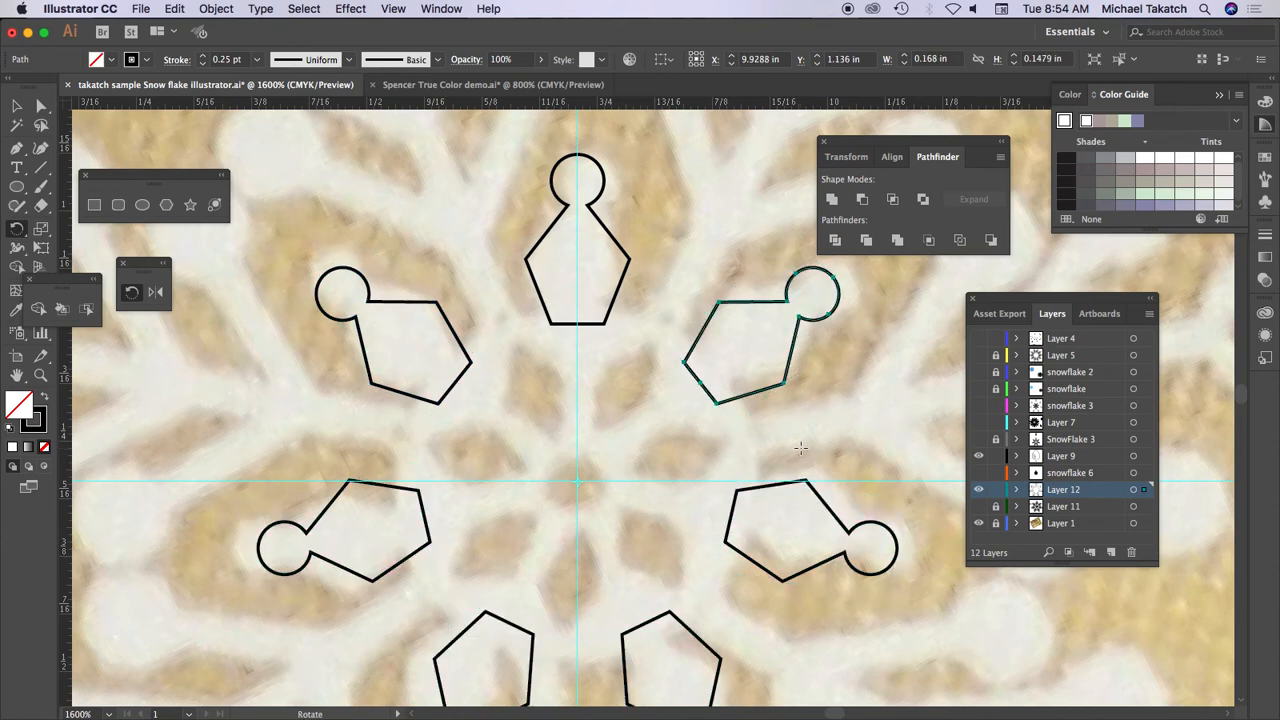
- Group the seven small shapes of the ring and copy the group
key(super+minus)
key(v)
drag(366, 314, 689, 670)
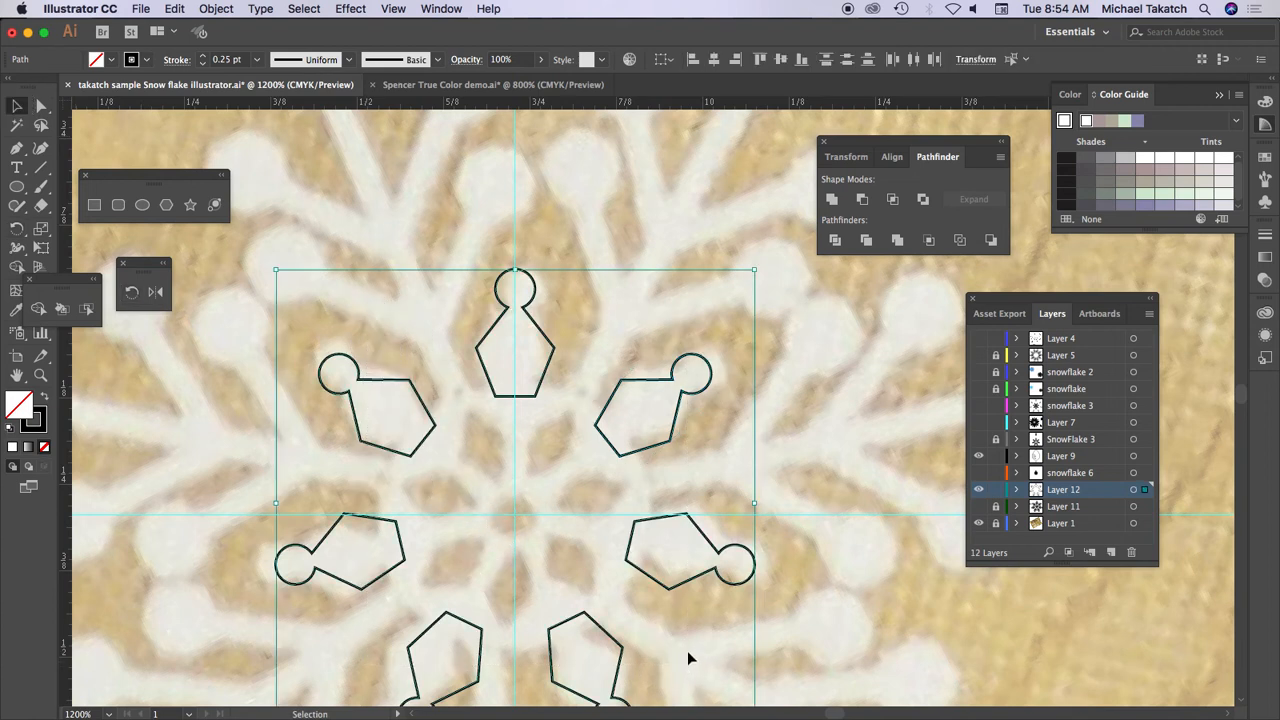
key(super+g)
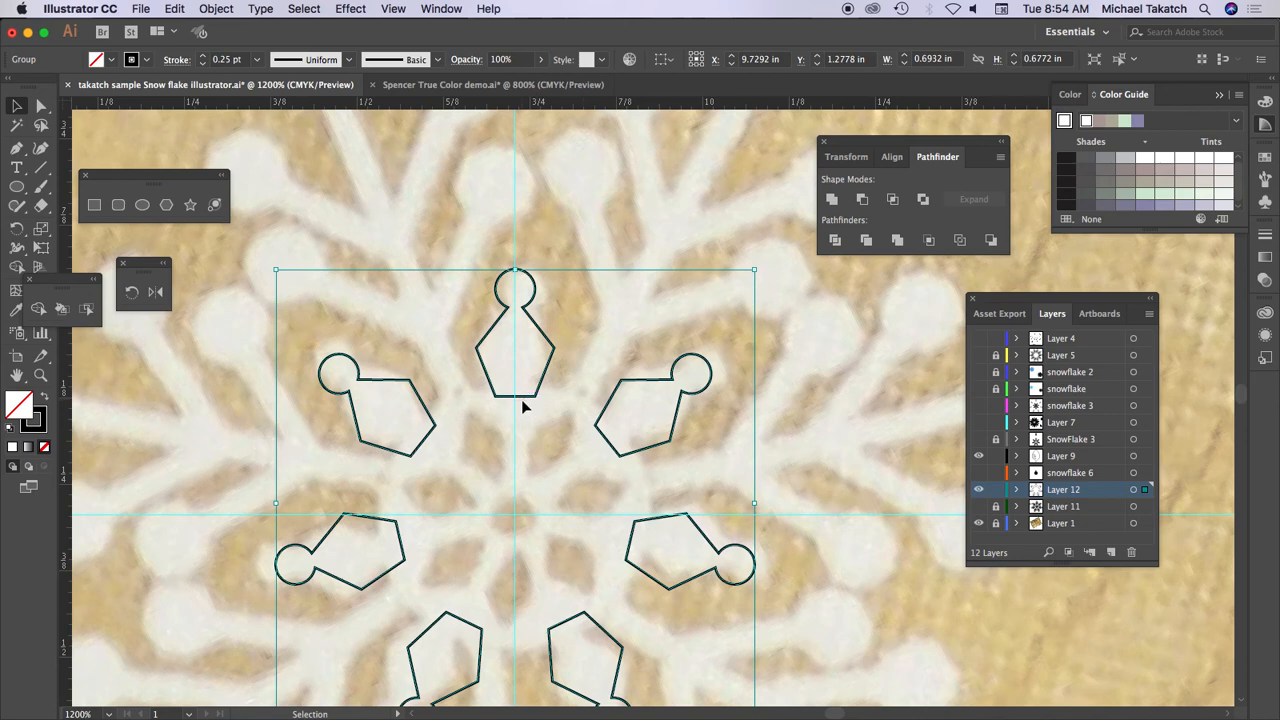
click(174, 8)
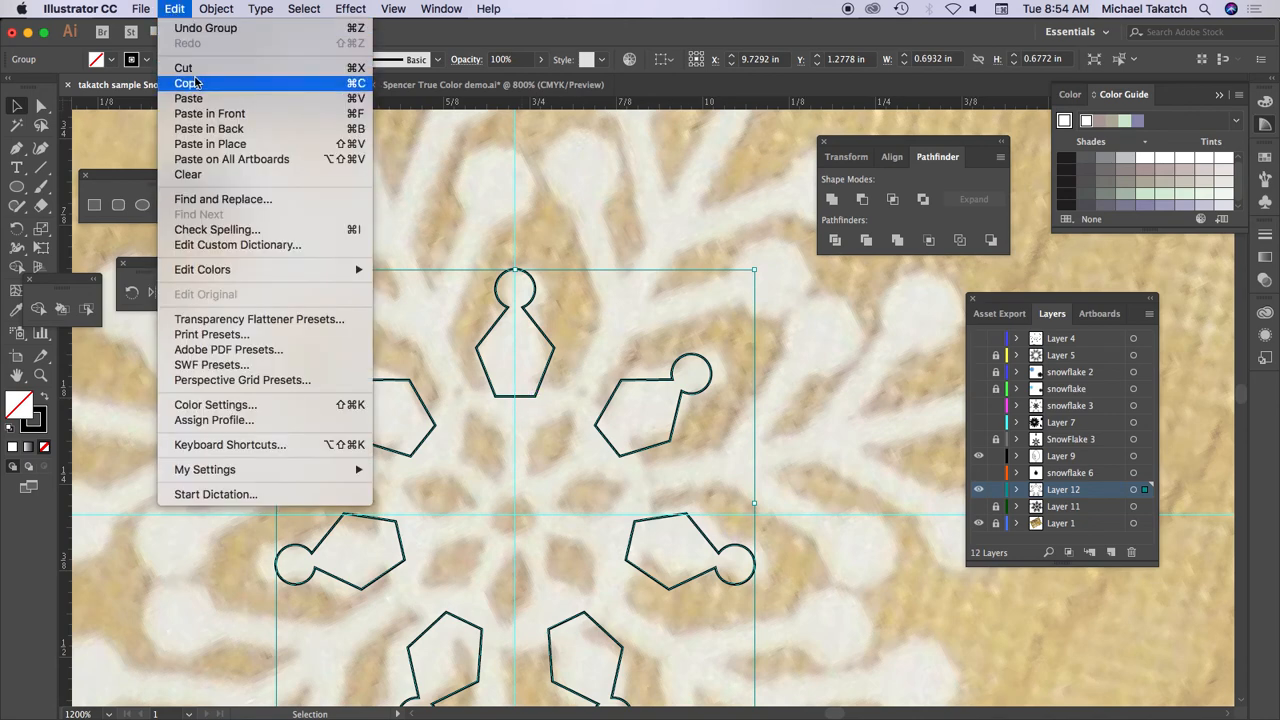
mouse_move(224, 10)
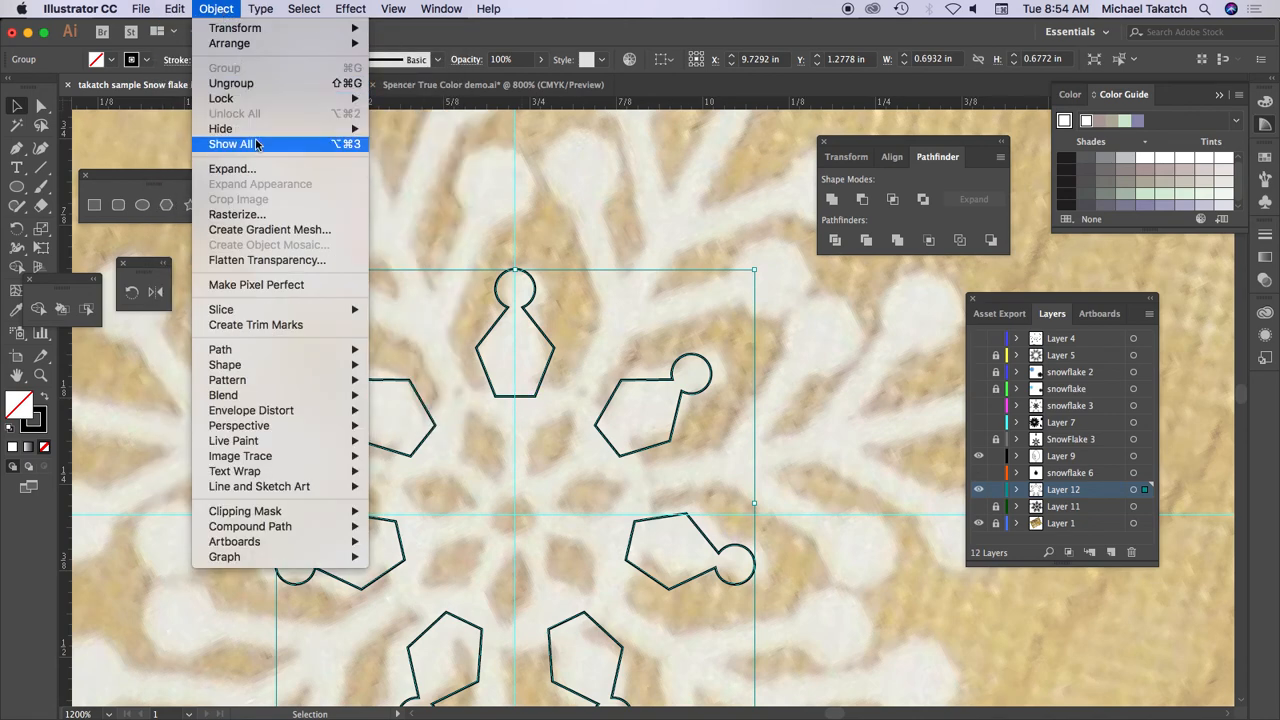
mouse_move(174, 8)
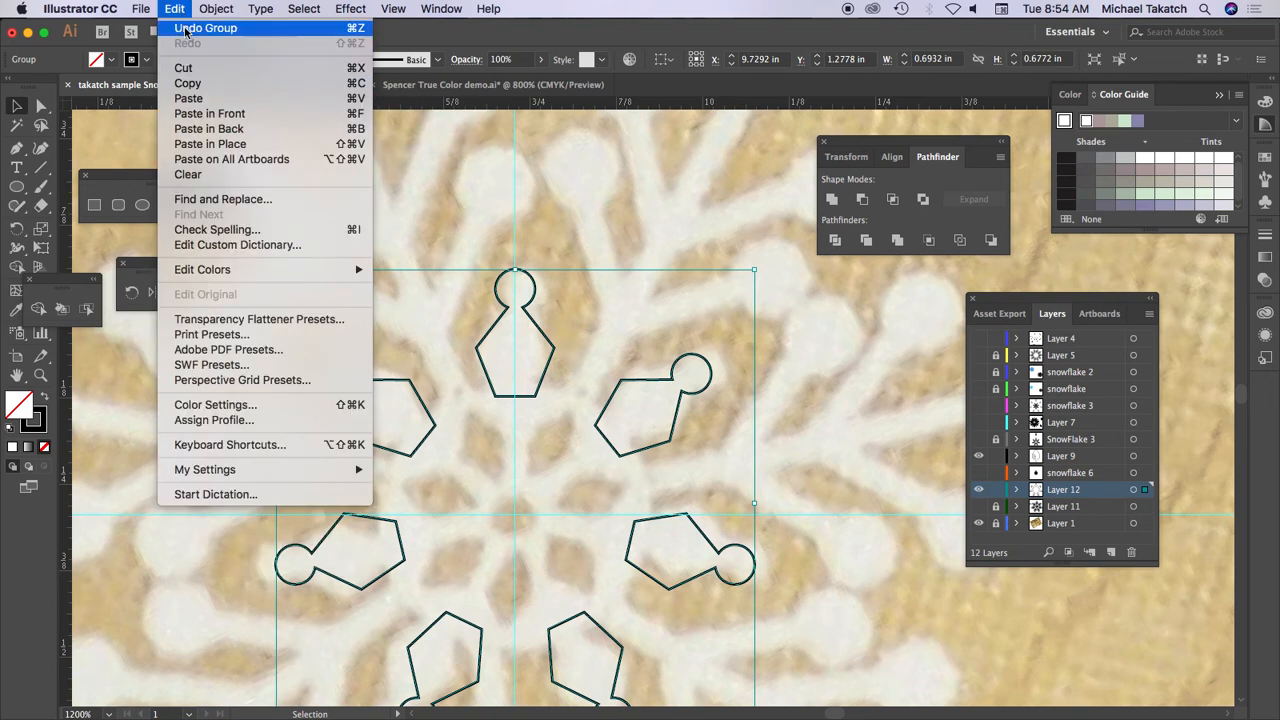
click(202, 87)
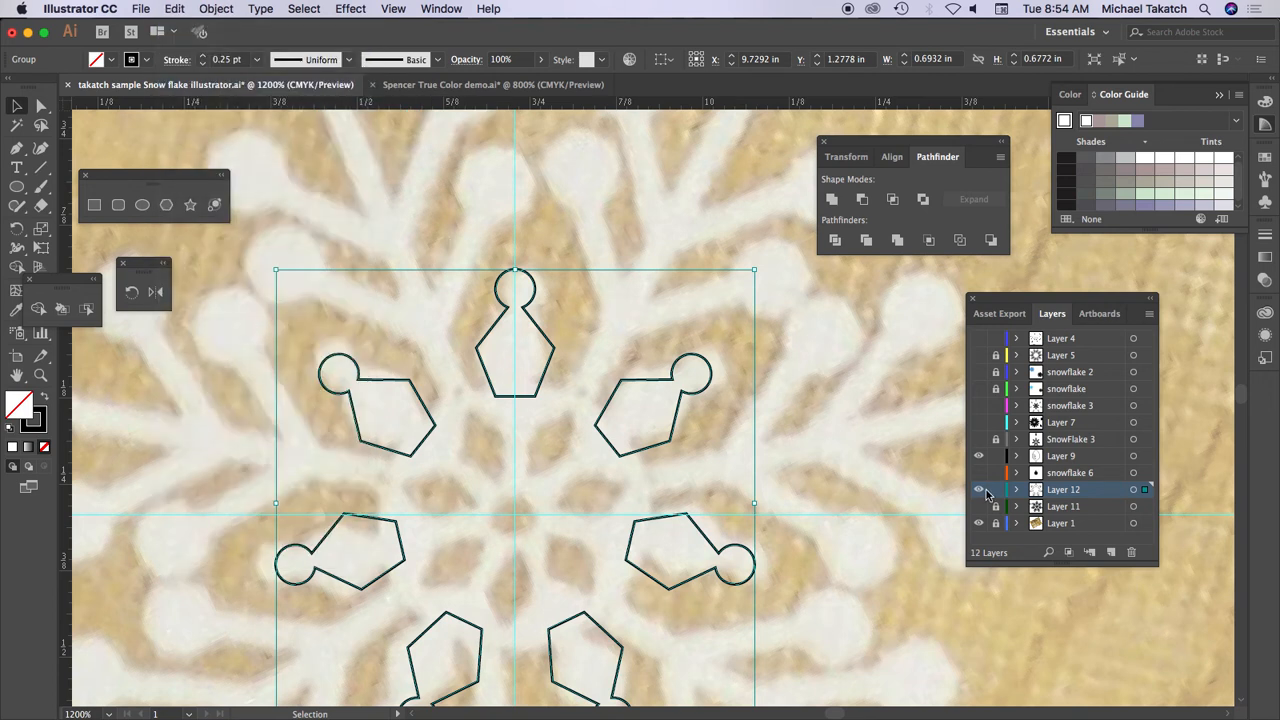
- Hide Layer 12, show and unlock Layer 11, and make Layer 11 the active layer
click(979, 489)
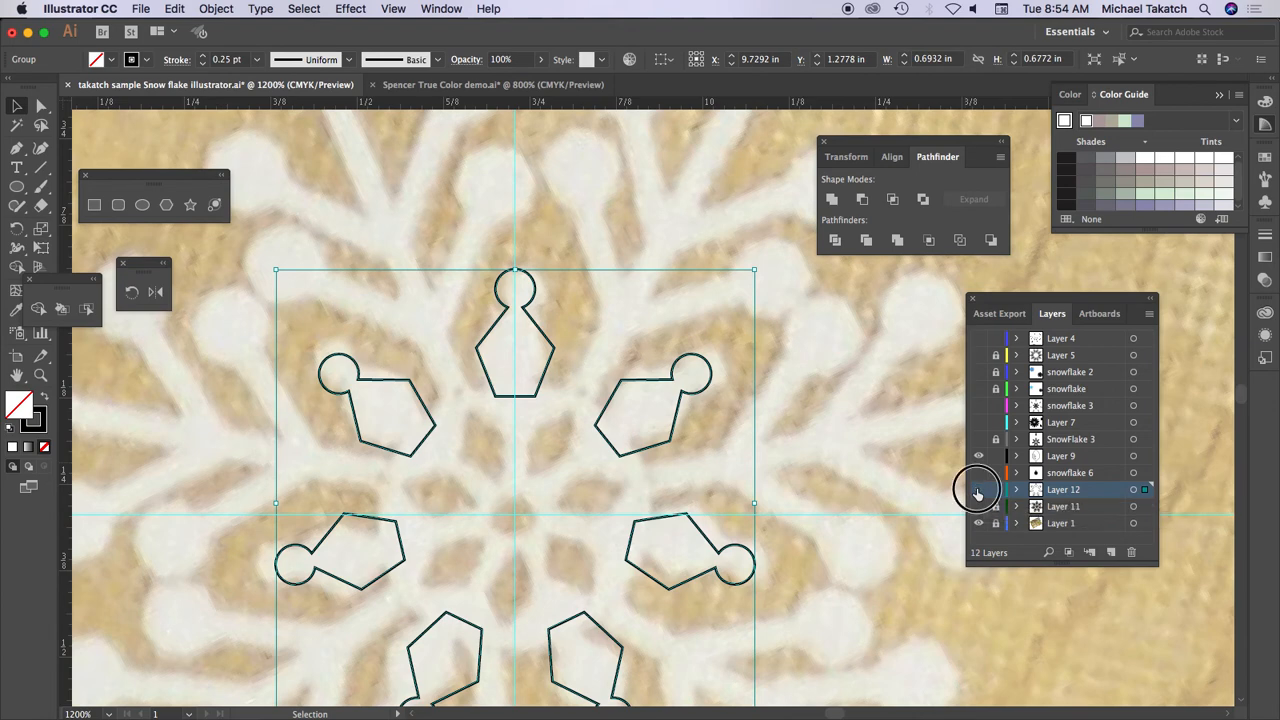
click(979, 506)
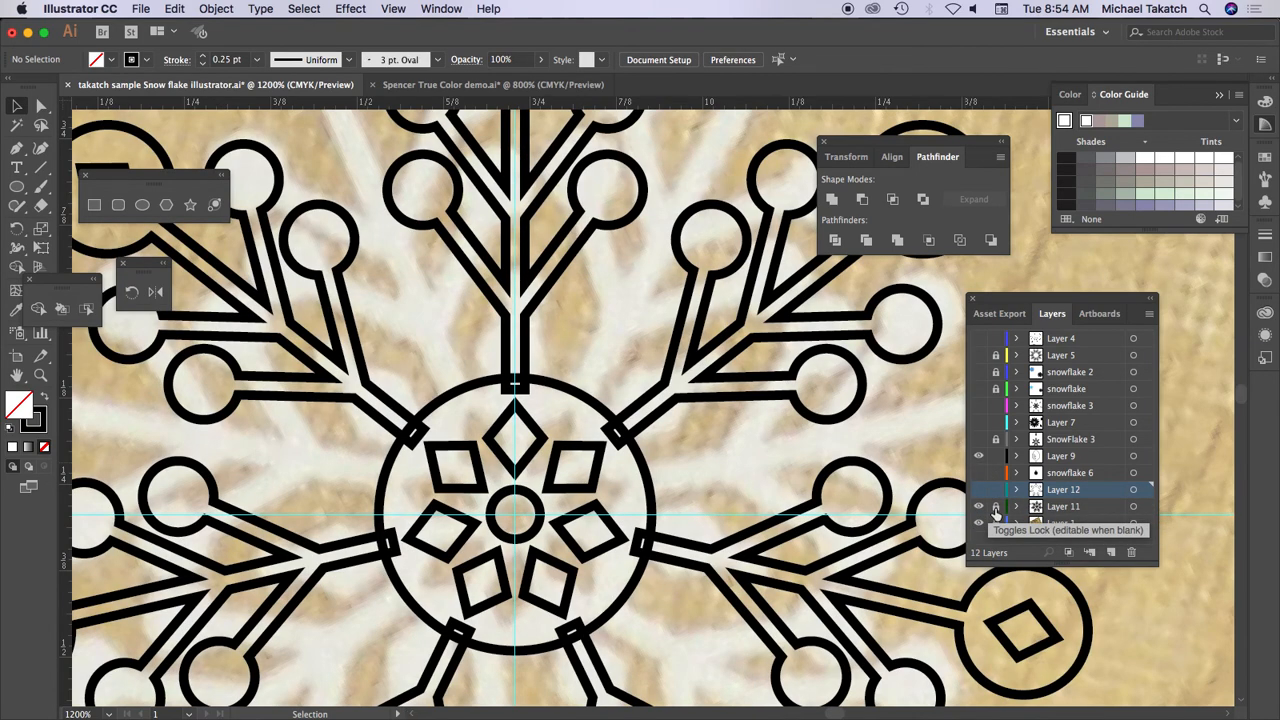
click(1098, 510)
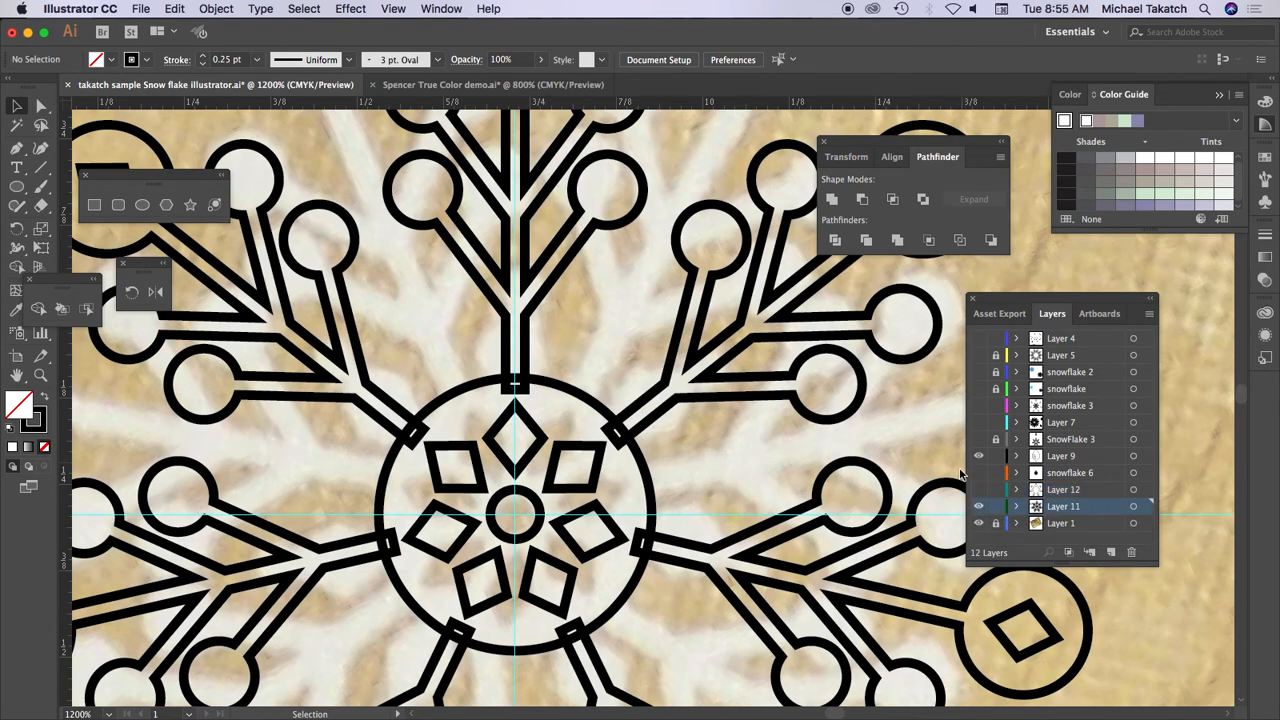
- Paste the ring of shapes in place on Layer 11 and rotate it 25.72 degrees around the guide intersection at the snowflake's centre
click(175, 9)
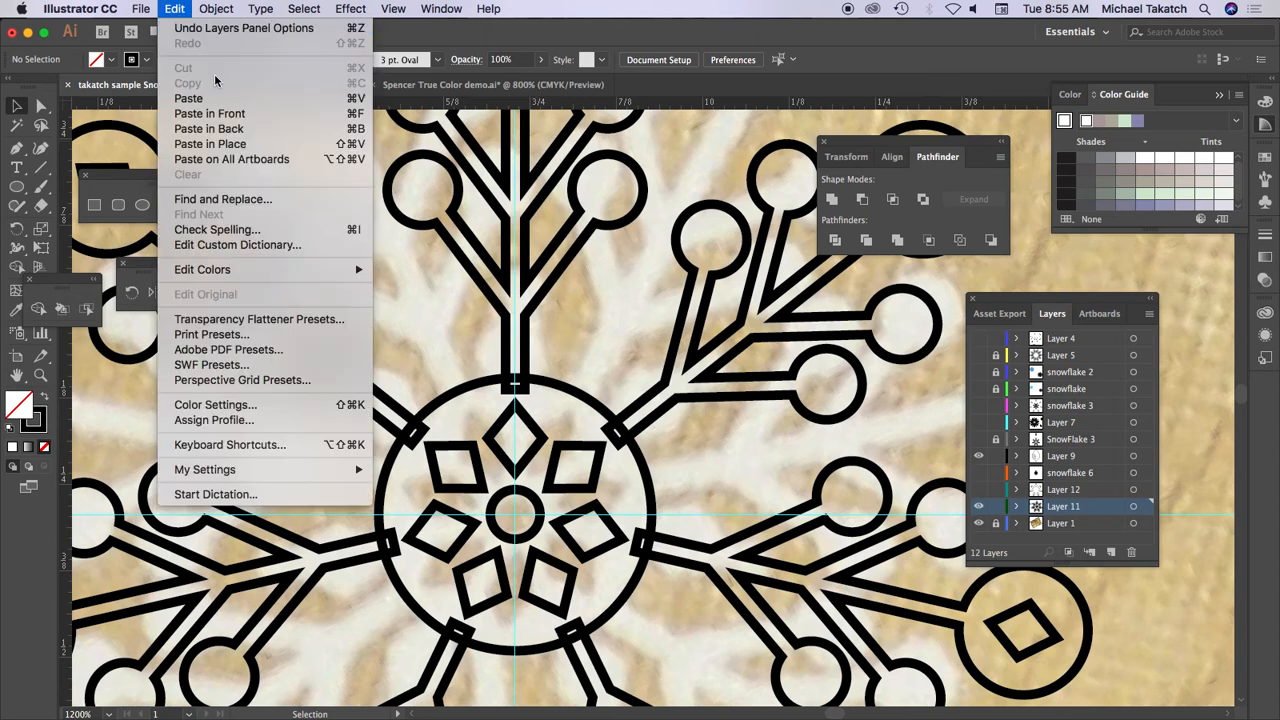
click(210, 144)
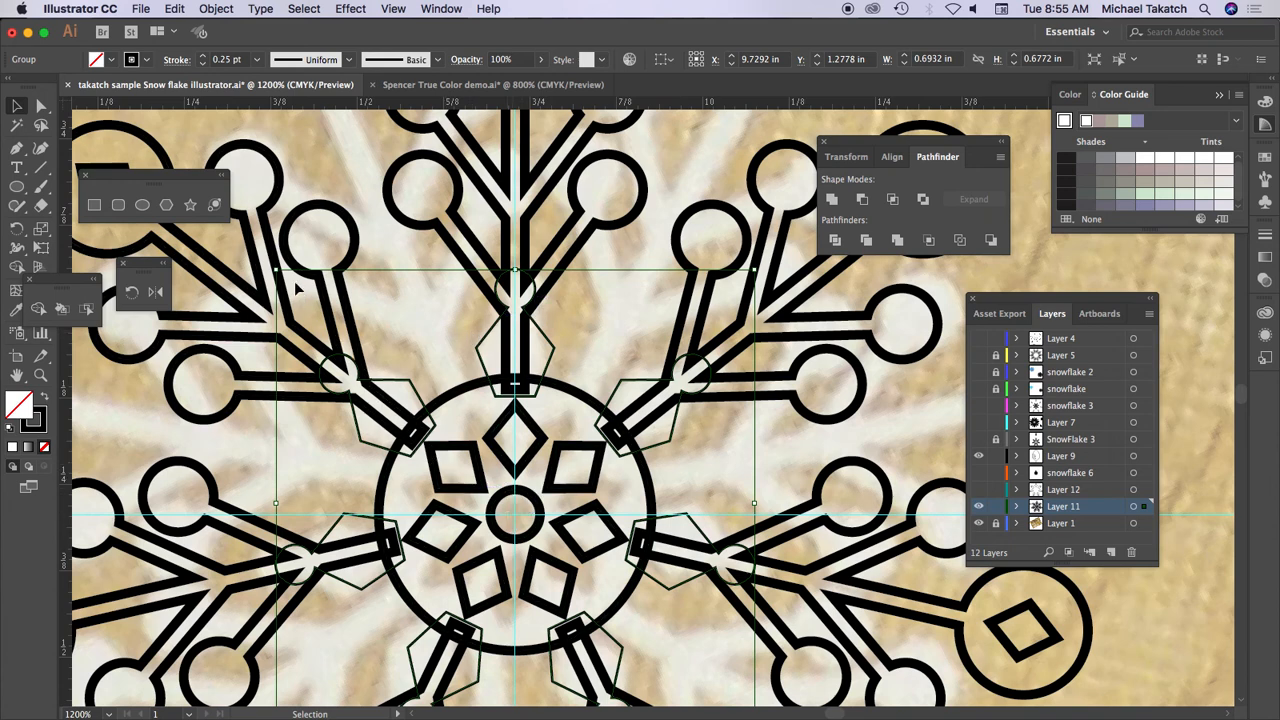
click(131, 291)
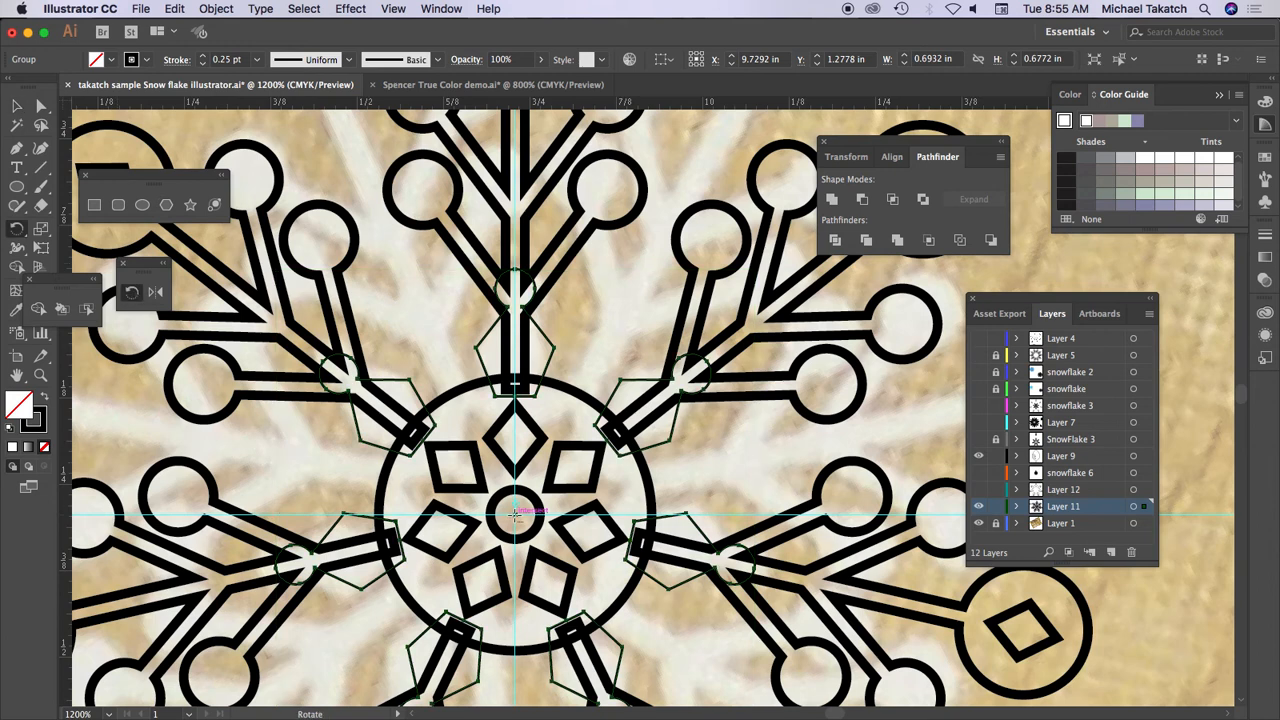
alt+click(515, 514)
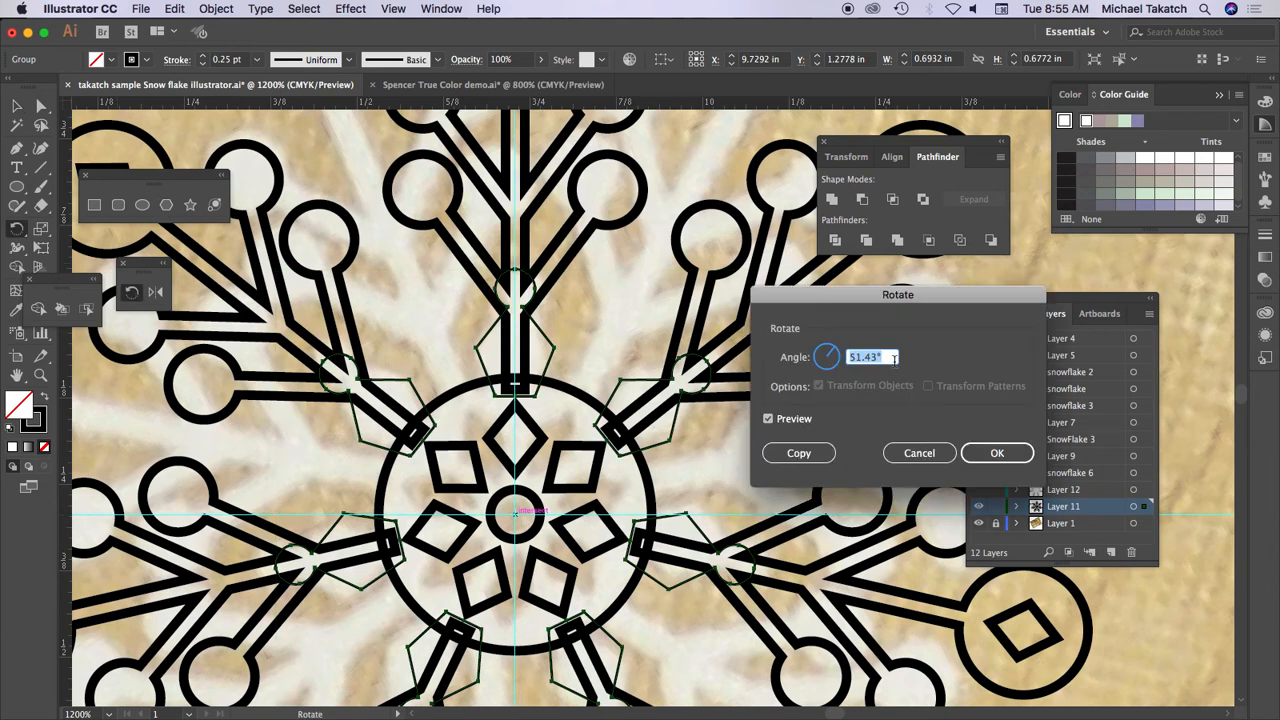
click(885, 356)
click(769, 419)
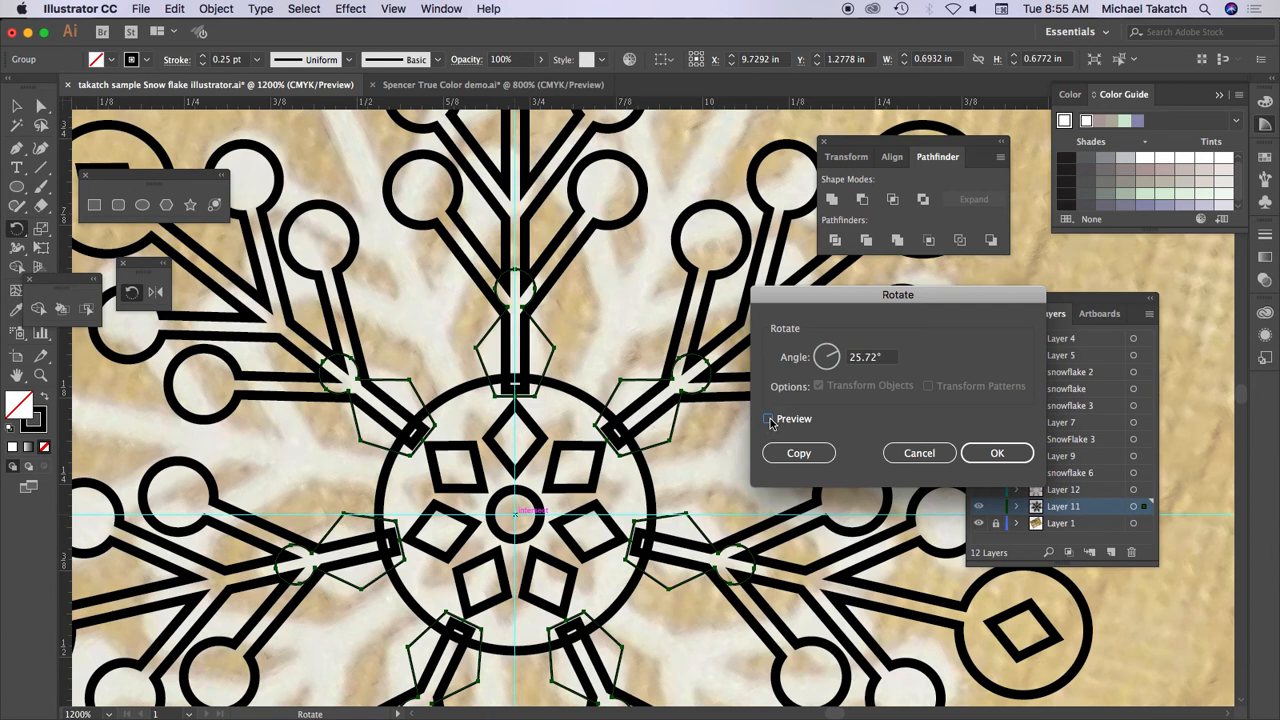
click(769, 419)
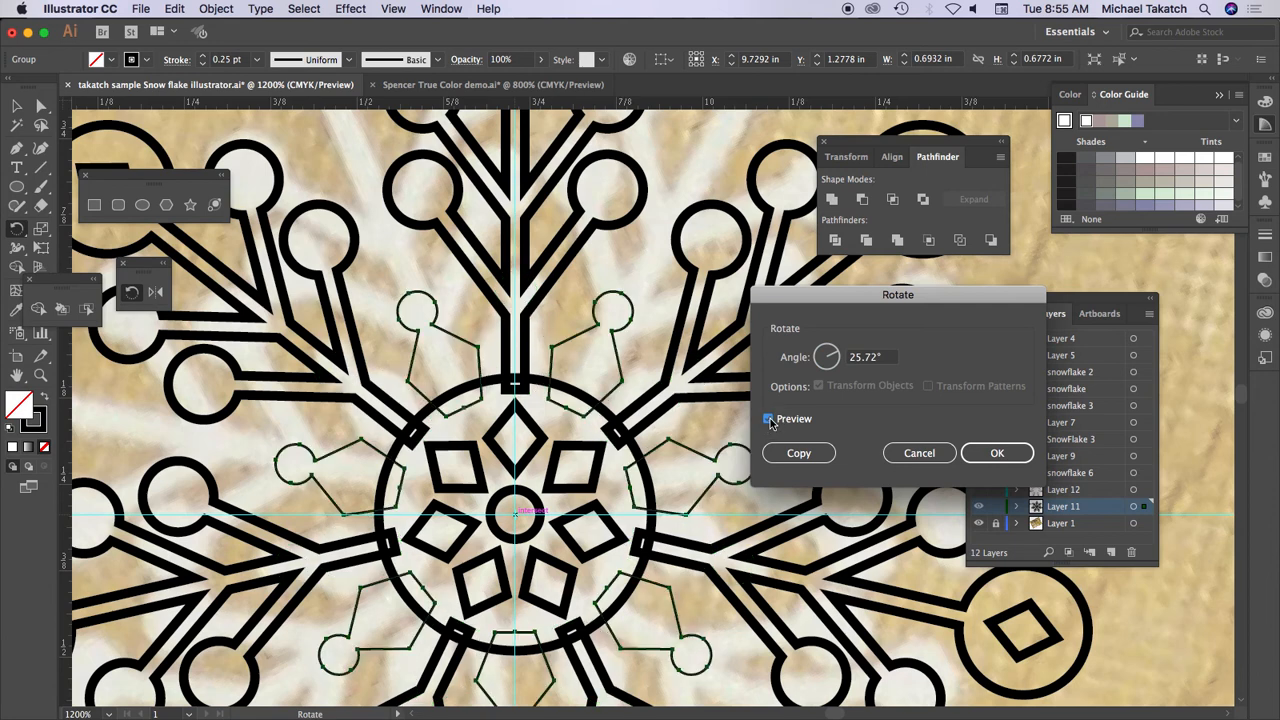
click(986, 452)
- Hide Layer 1 with the reference image
key(v)
key(super+minus)
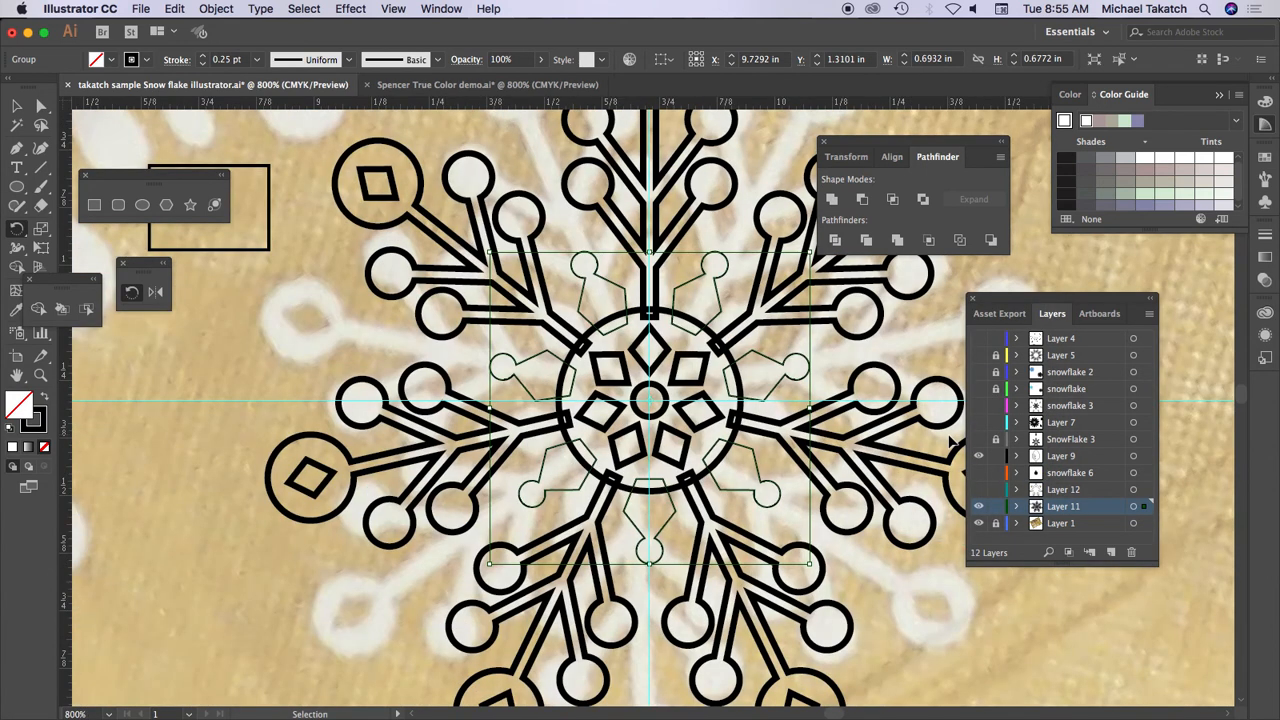
key(super+minus)
drag(904, 378, 796, 436)
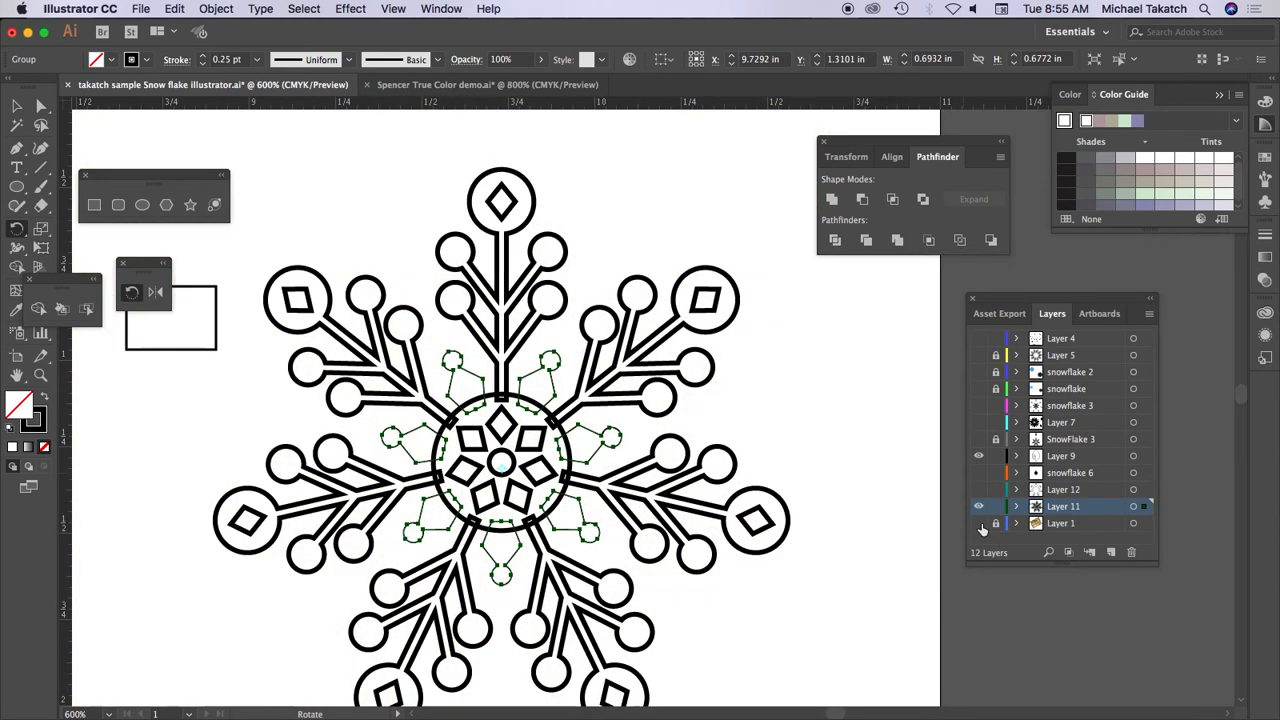
click(979, 523)
click(16, 108)
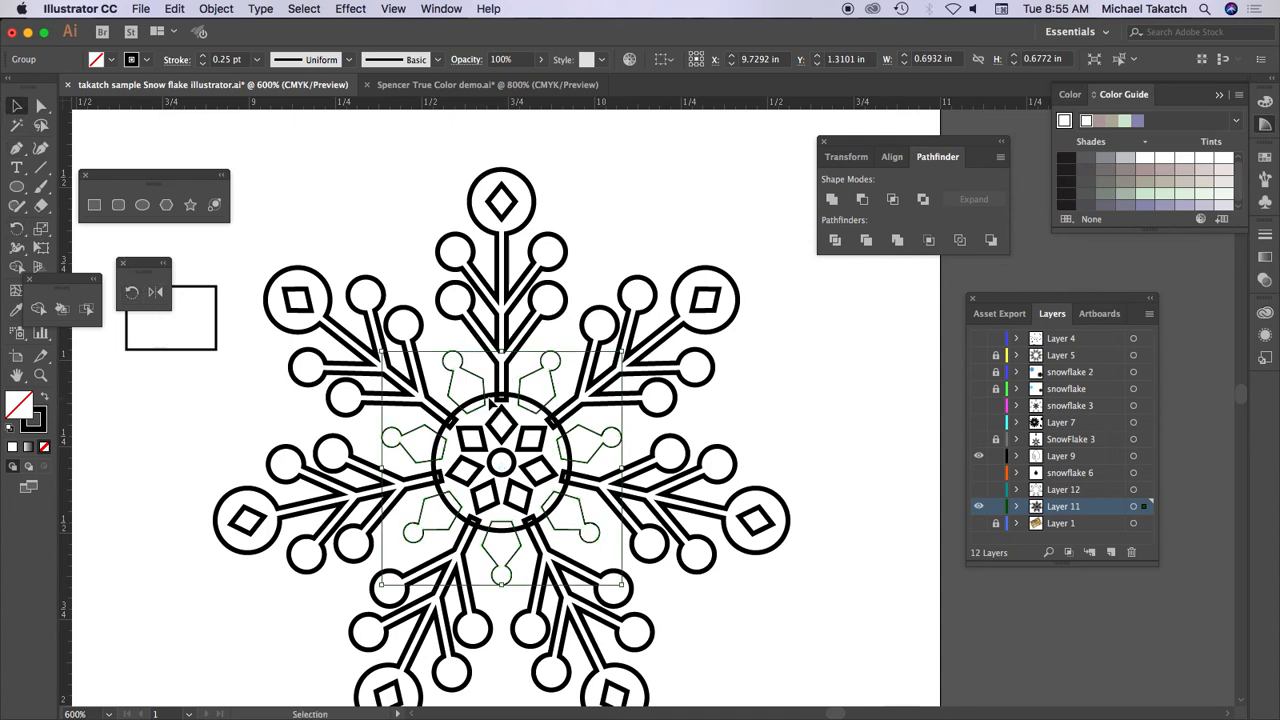
- Unite all the snowflake's arms, centre circle and ring shapes into one shape and fill it with a muted purple from the colour guide
click(386, 210)
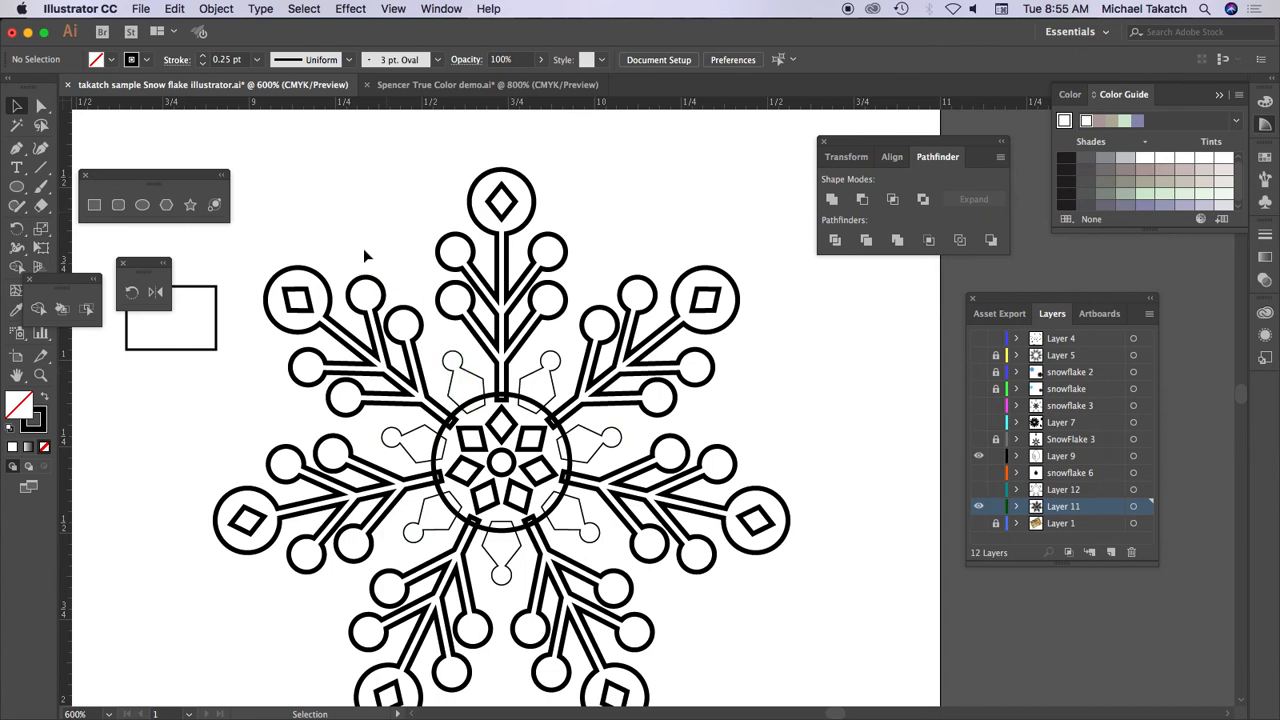
drag(350, 256, 688, 658)
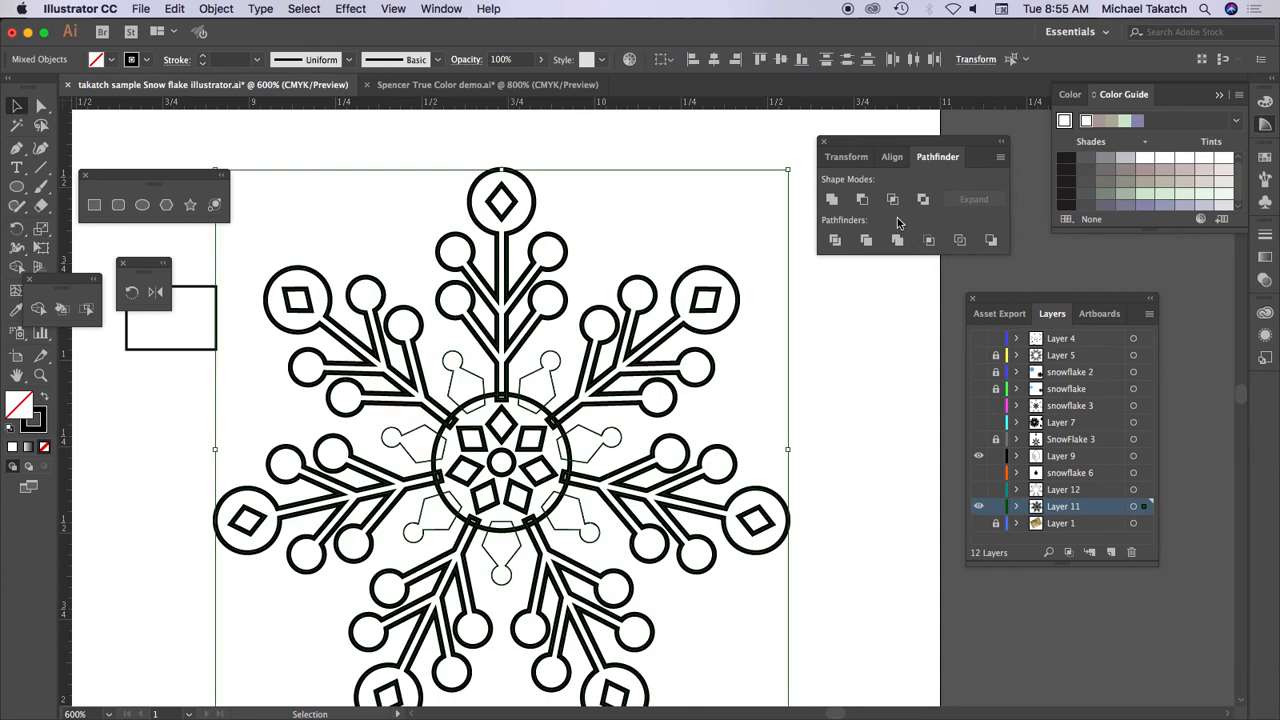
click(836, 202)
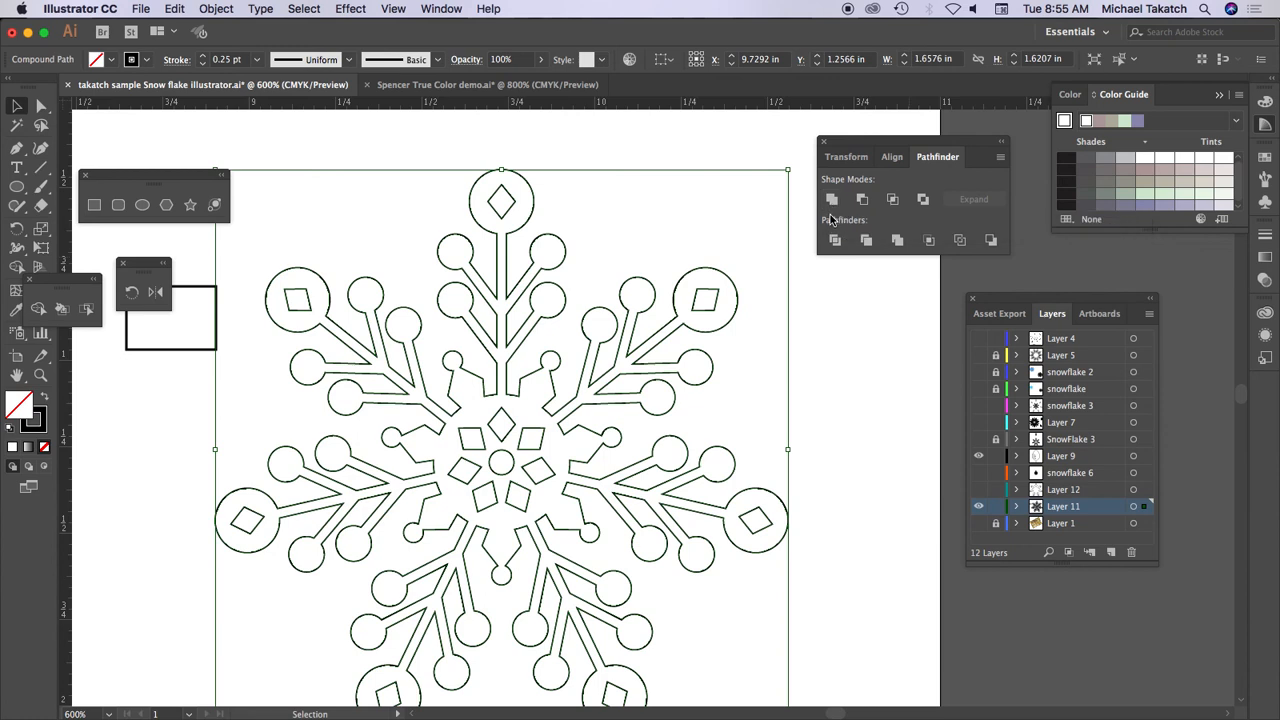
click(1146, 207)
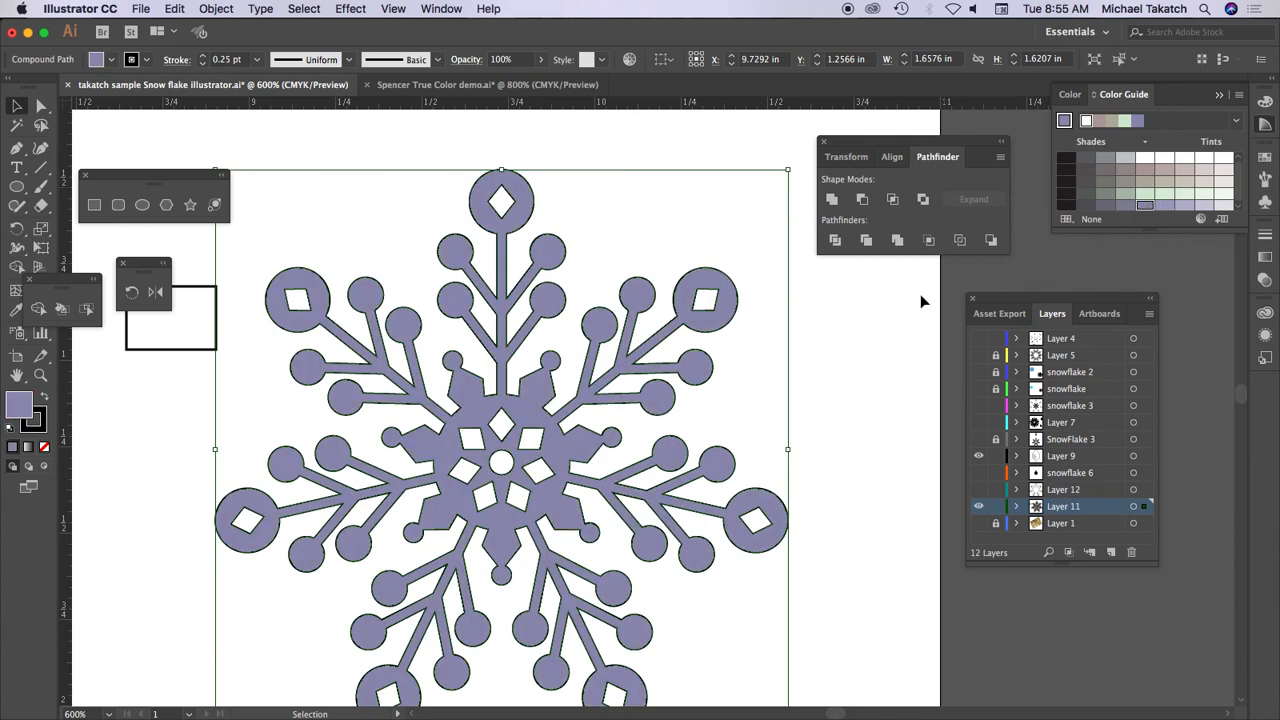
- Hide the panels and rulers and delete the stray rectangle beside the snowflake
drag(591, 380, 617, 337)
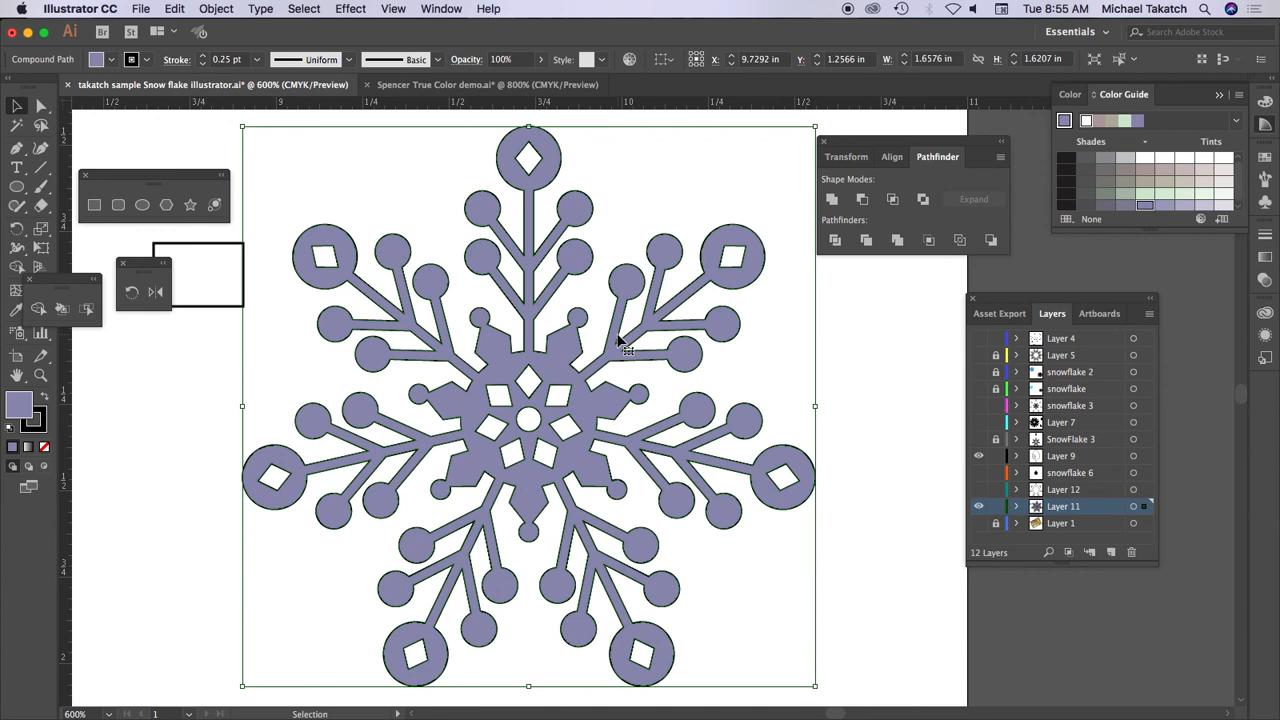
key(Tab)
click(166, 216)
key(Delete)
key(super+r)
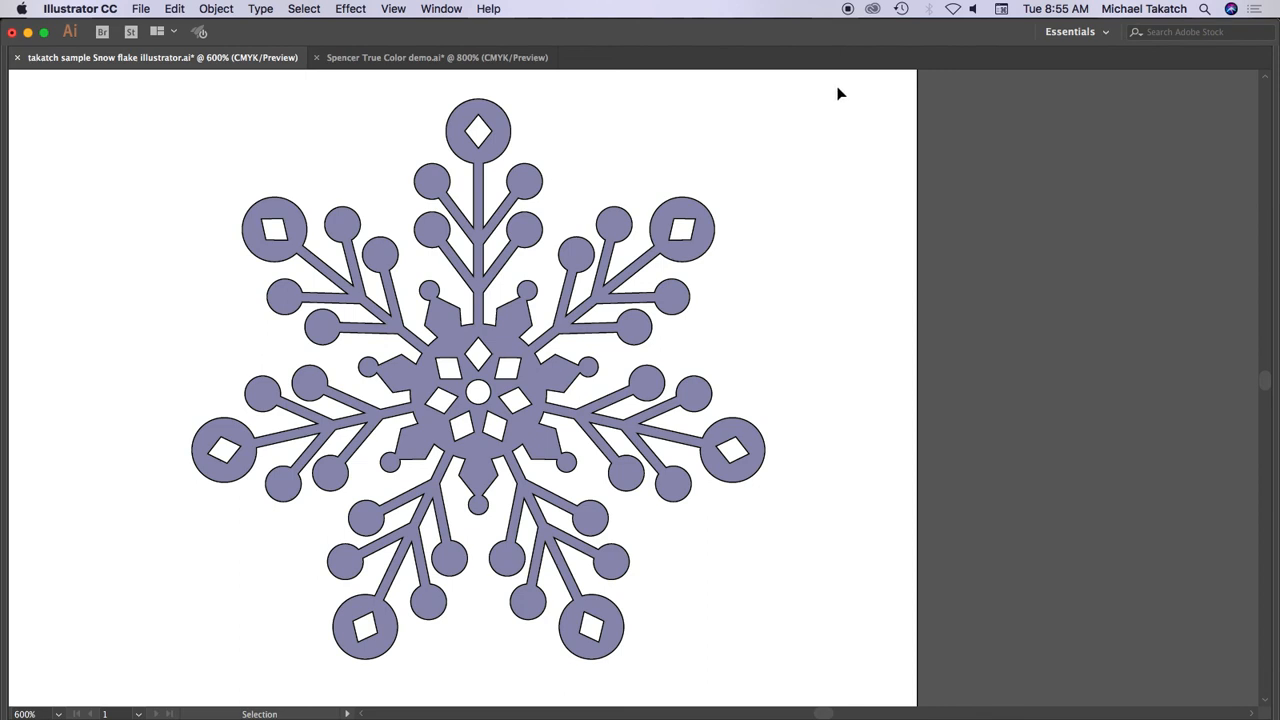
- View the finished snowflake in full-screen mode, centred in the window
key(f)
key(f)
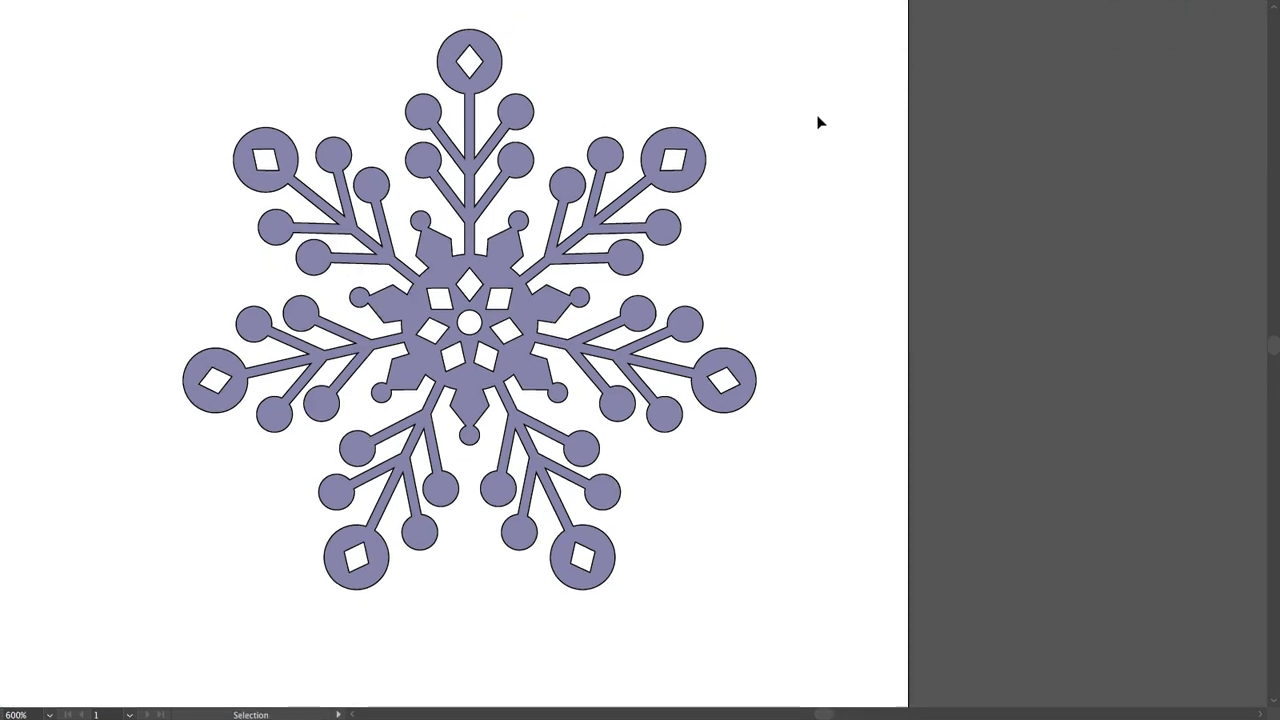
scroll(793, 170, left, 3)
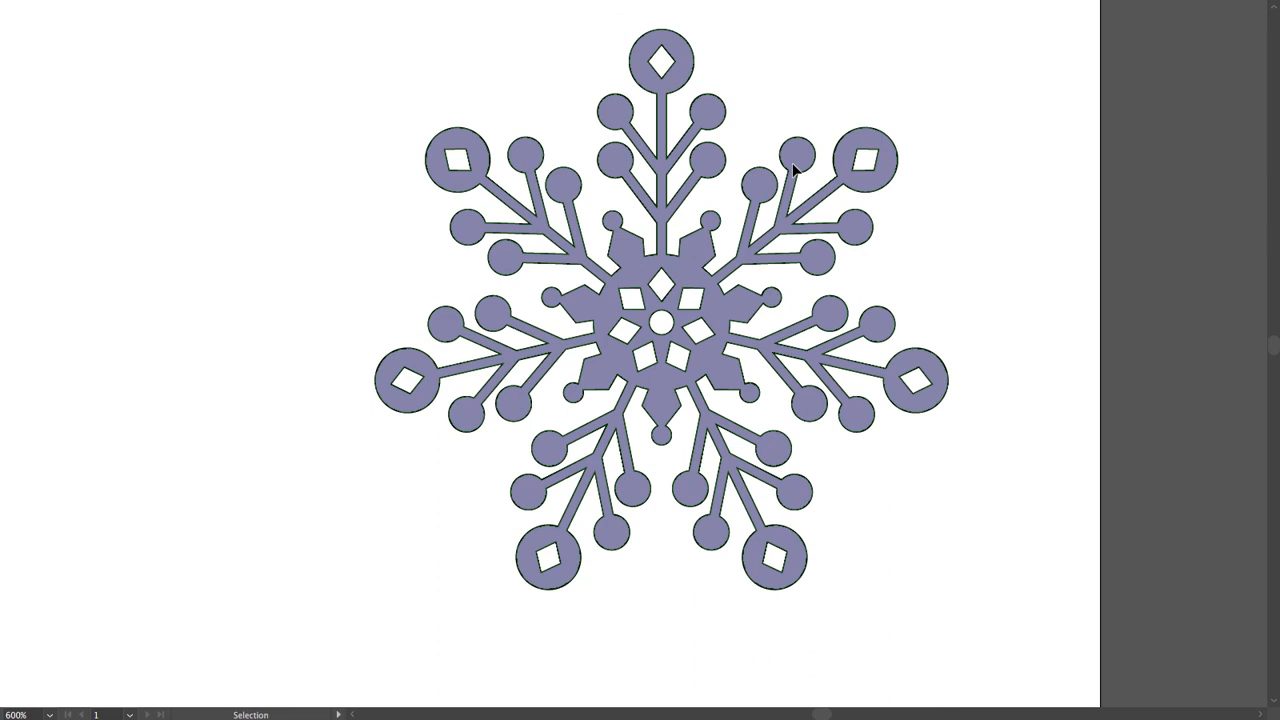